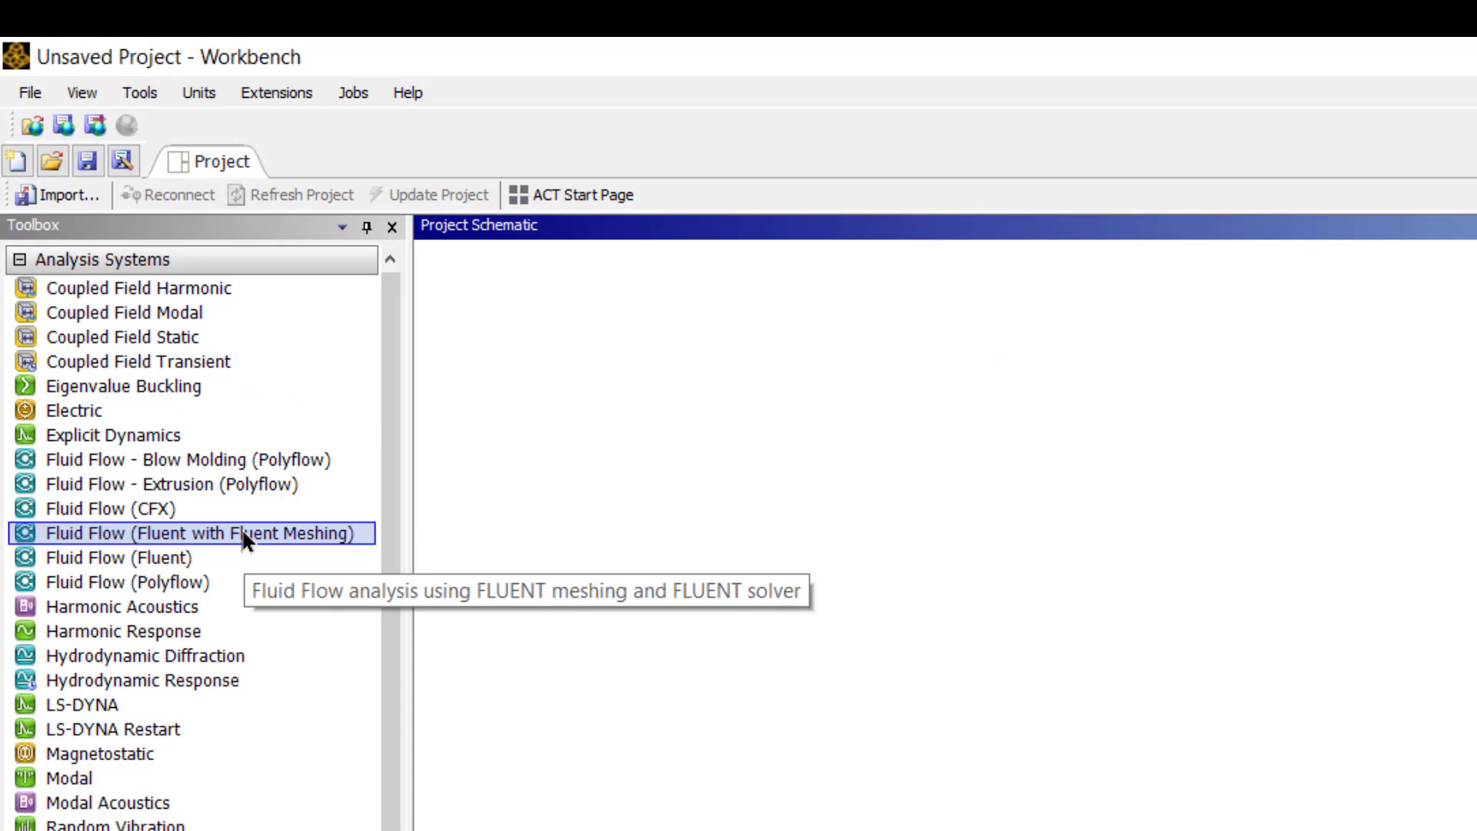
Add a Fluid Flow (Fluent with Fluent Meshing) system and open its Geometry cell in SpaceClaim.
left_click_drag(243, 539, 610, 366)
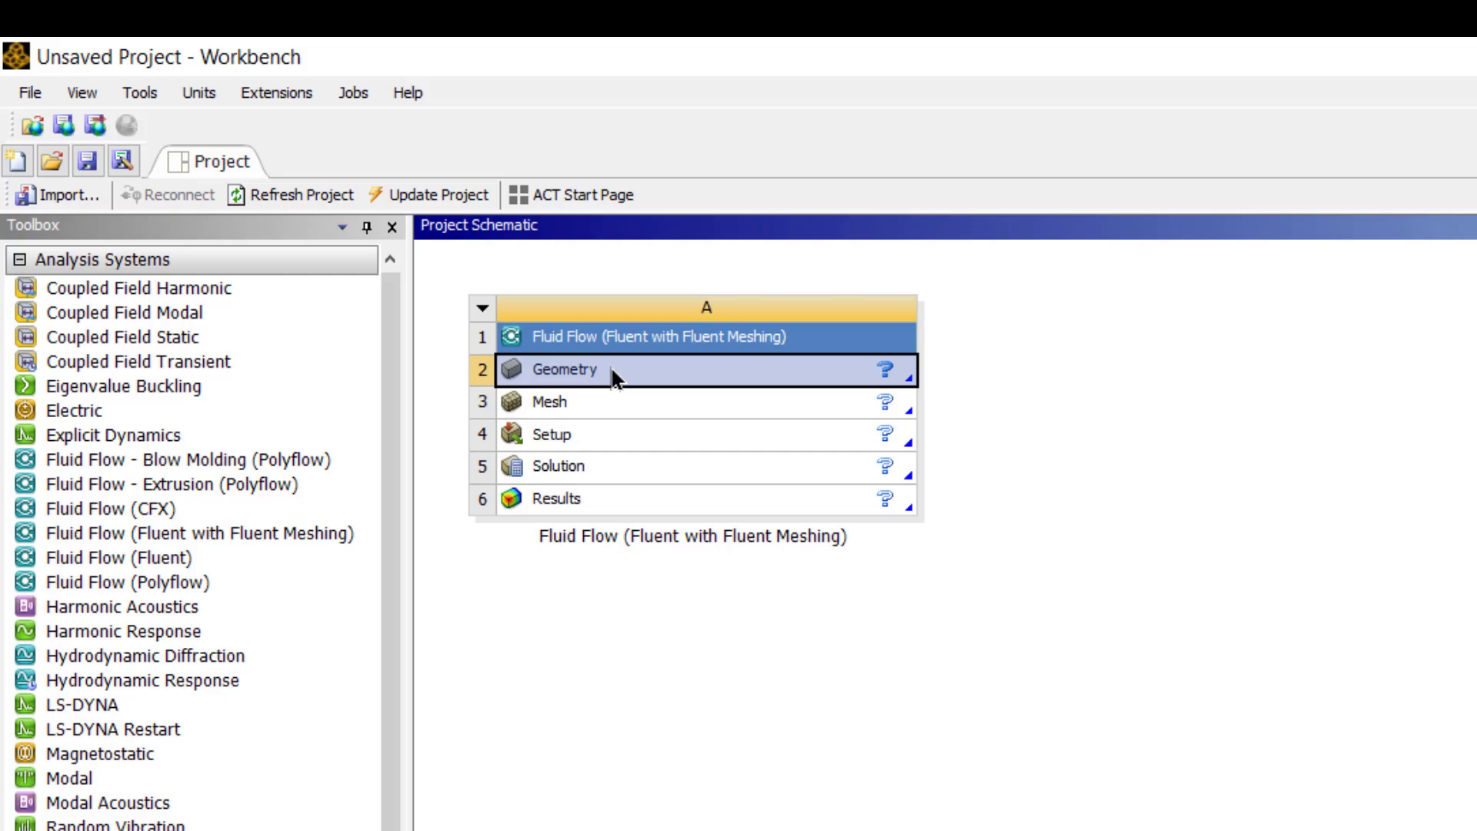
double_click(611, 368)
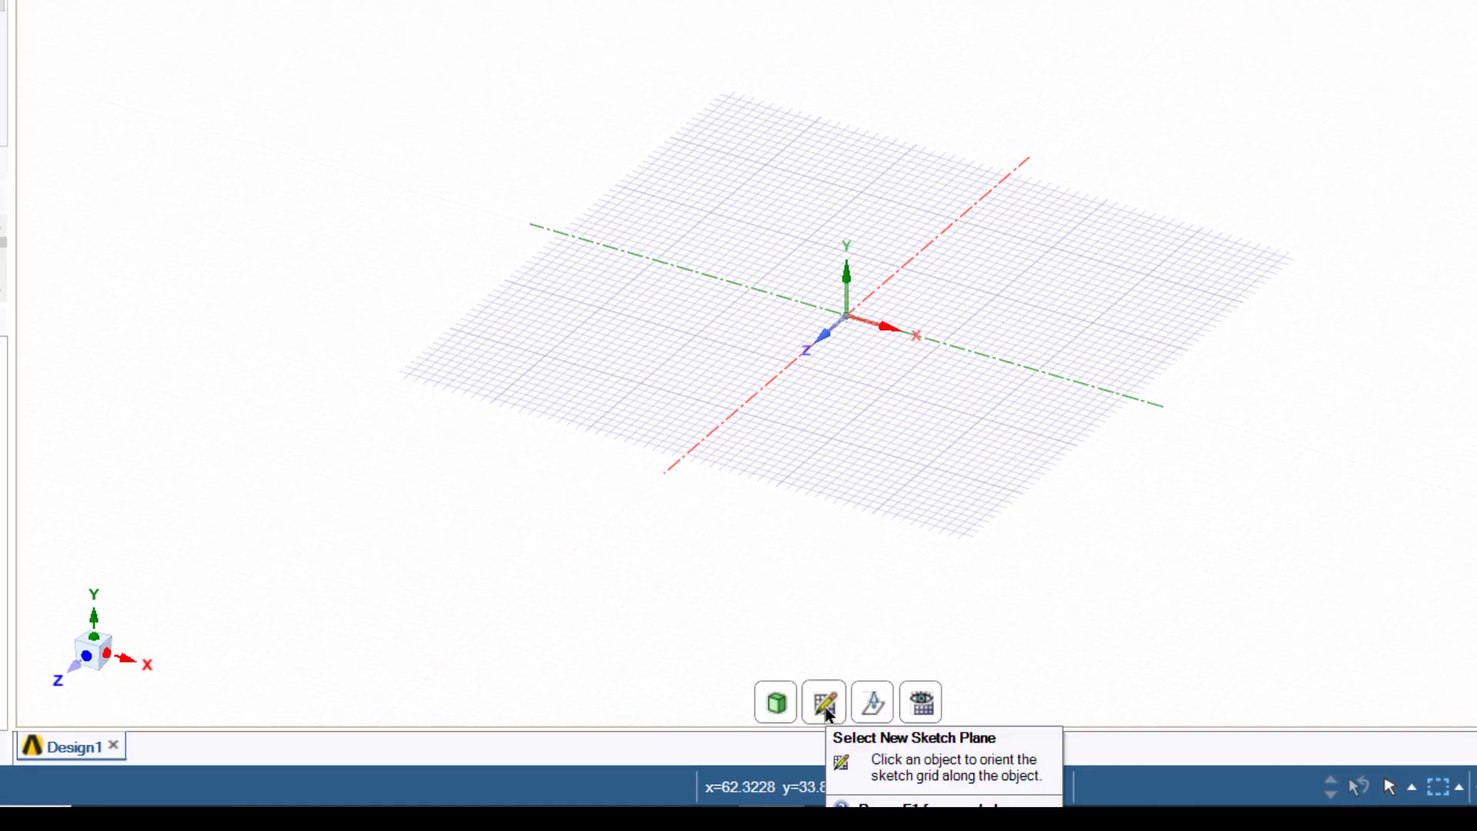
Make the XY plane the sketch plane and view it head-on in Plan View.
left_click(827, 704)
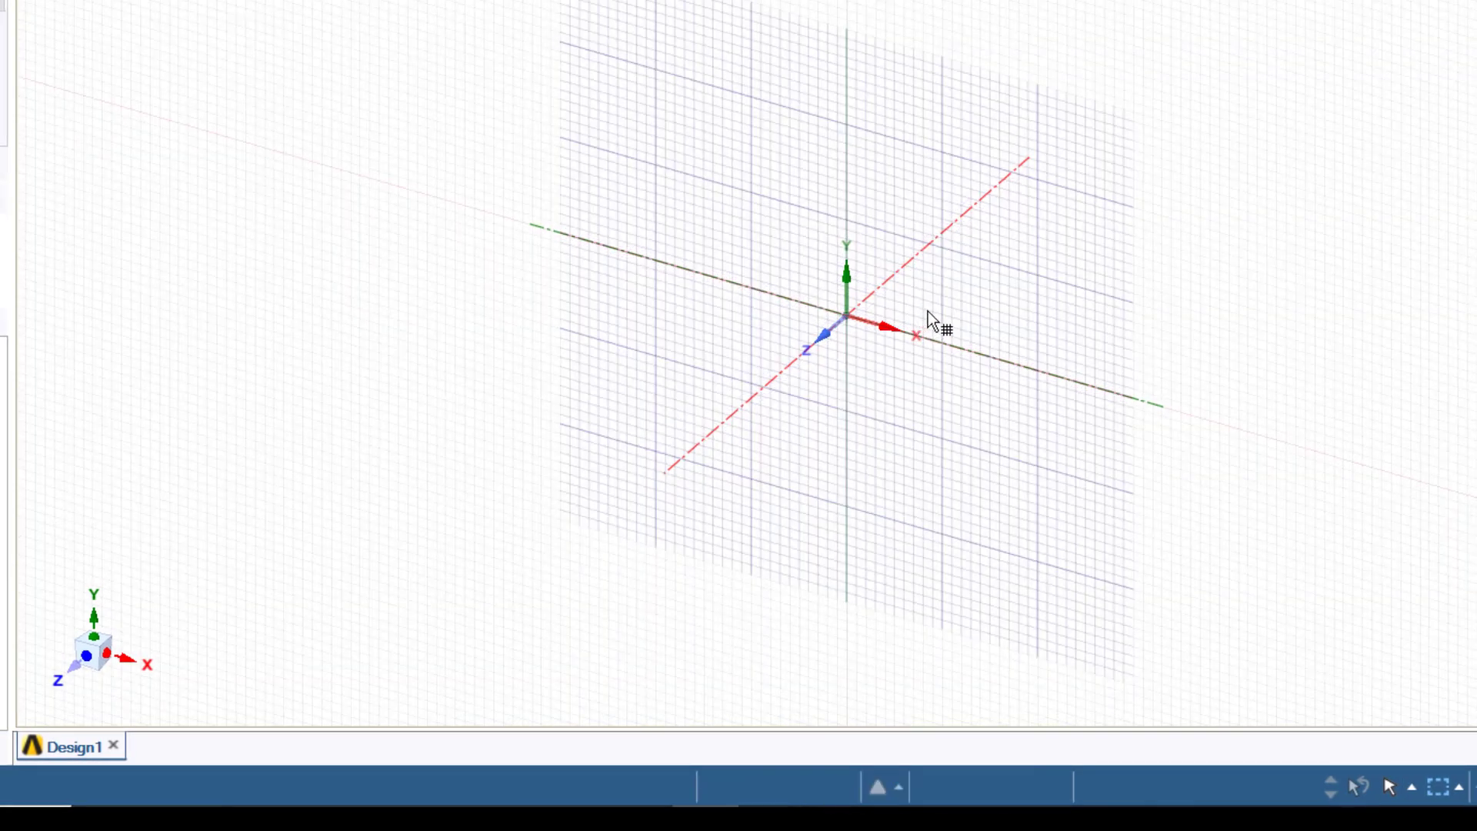
left_click(942, 306)
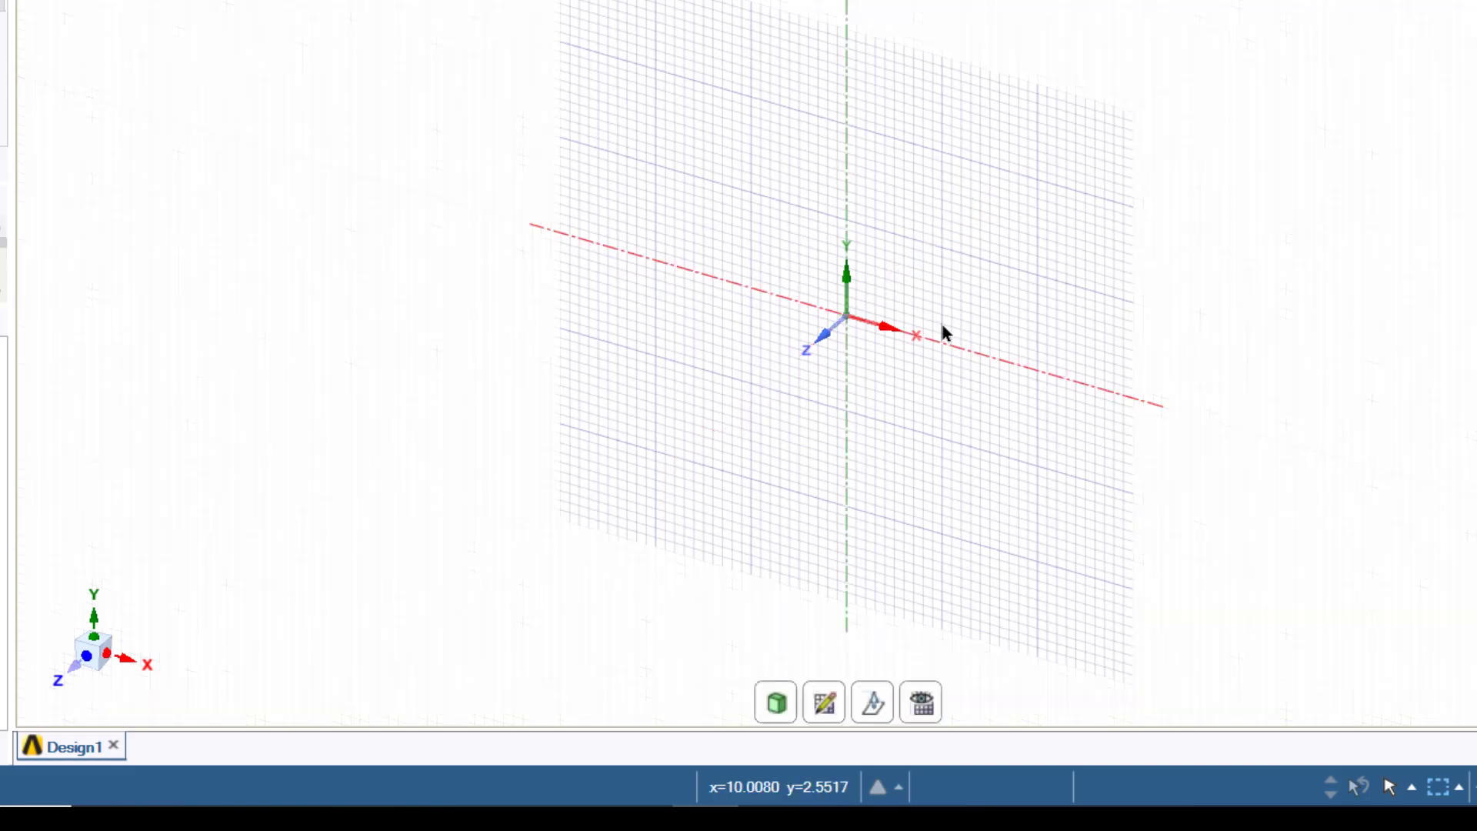
left_click(927, 712)
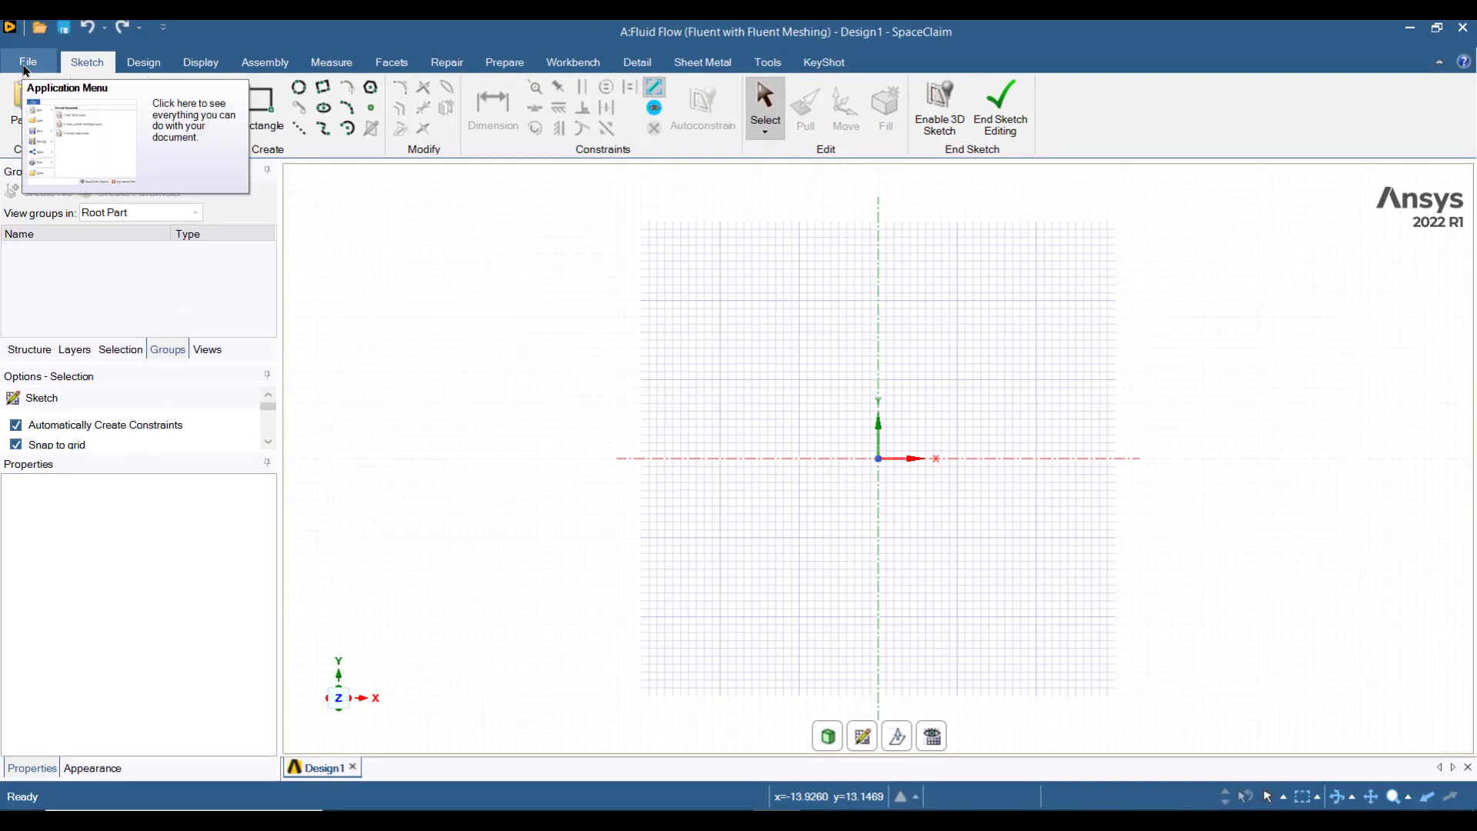
Set the document units type to Imperial in SpaceClaim Options.
left_click(27, 66)
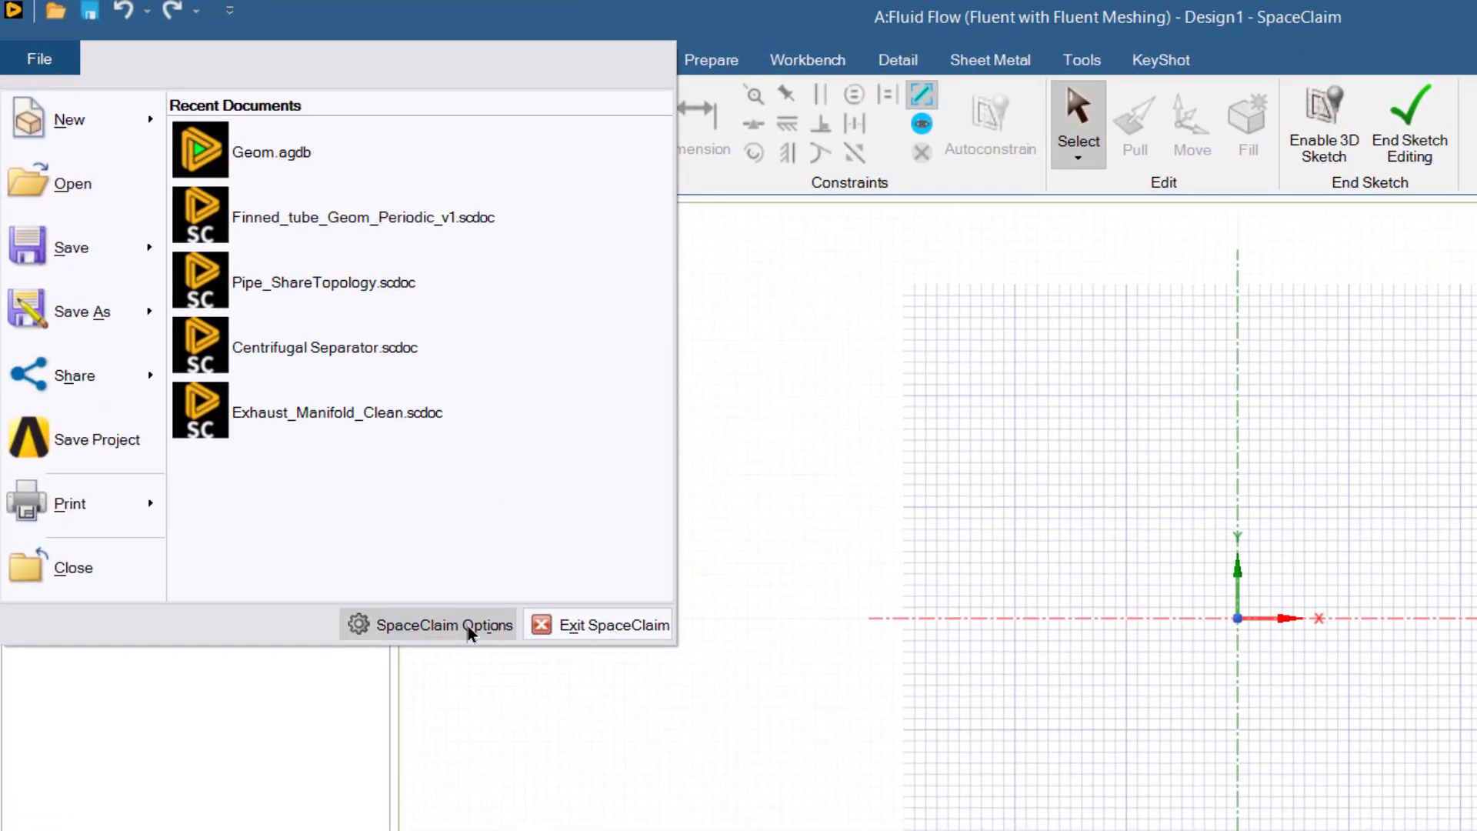
left_click(467, 626)
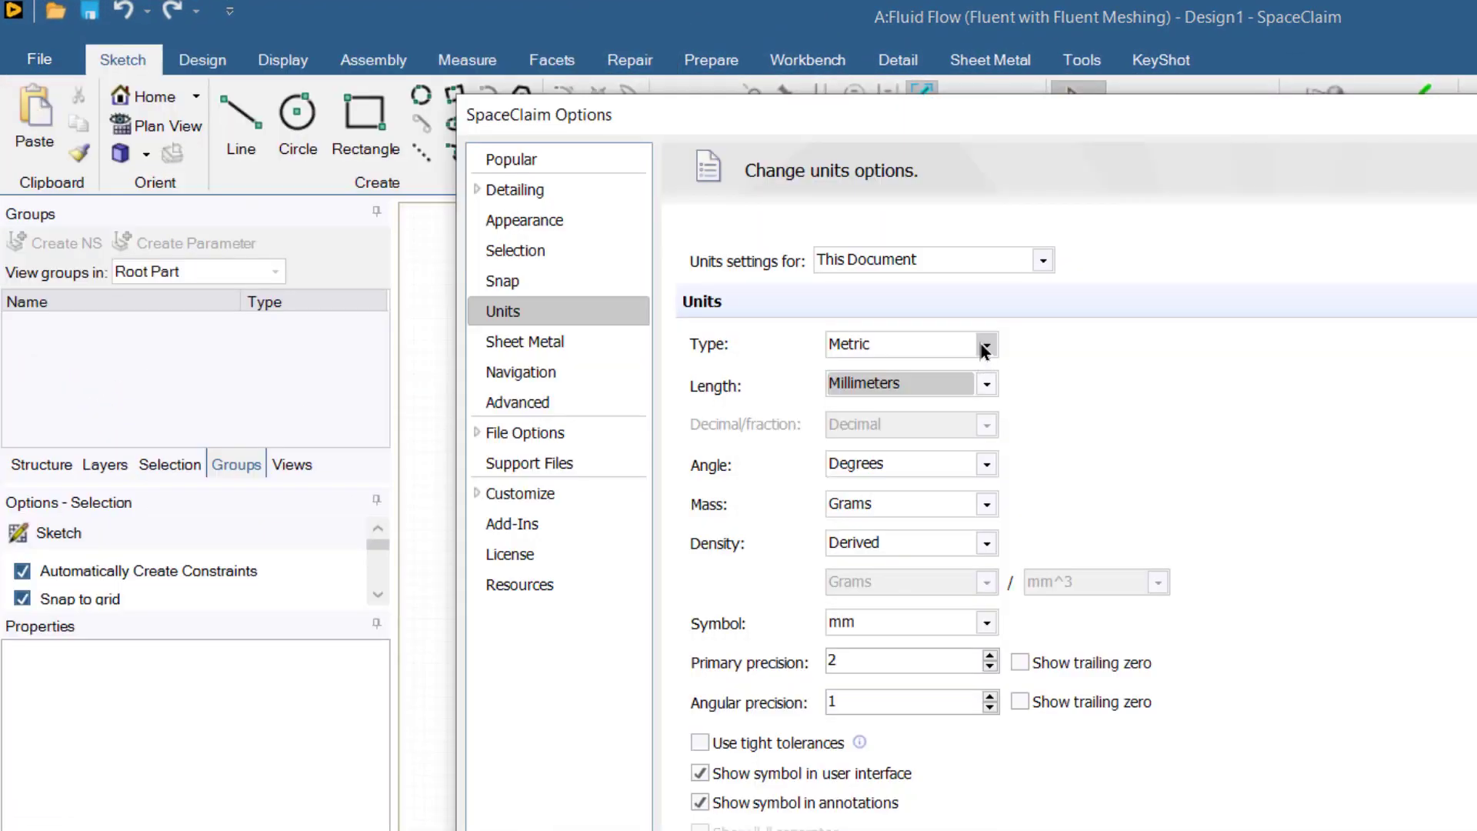
left_click(985, 346)
left_click(908, 366)
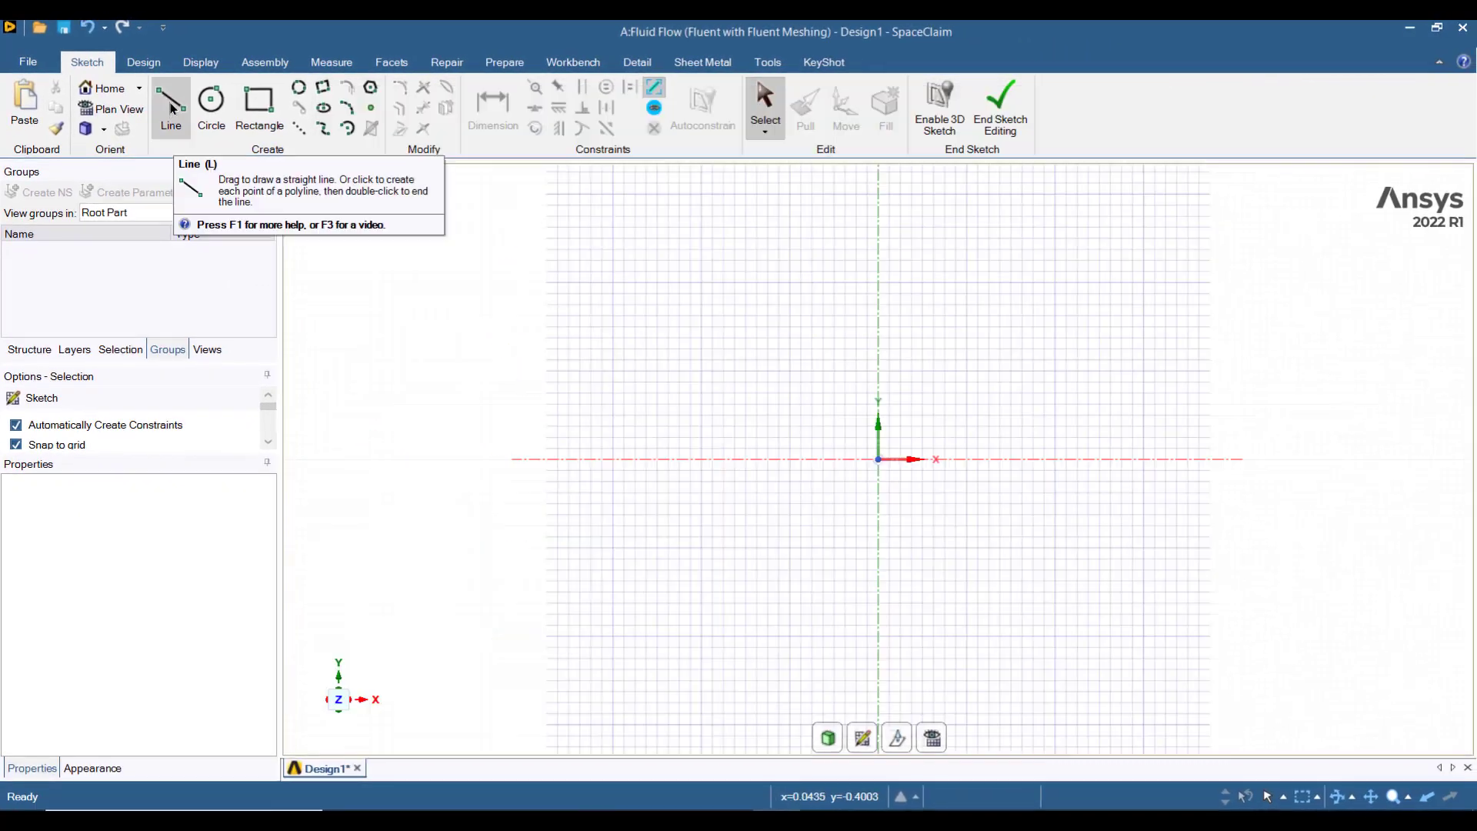
Draw a 4.5 in vertical line up the Y axis from the origin.
left_click(173, 117)
left_click(877, 459)
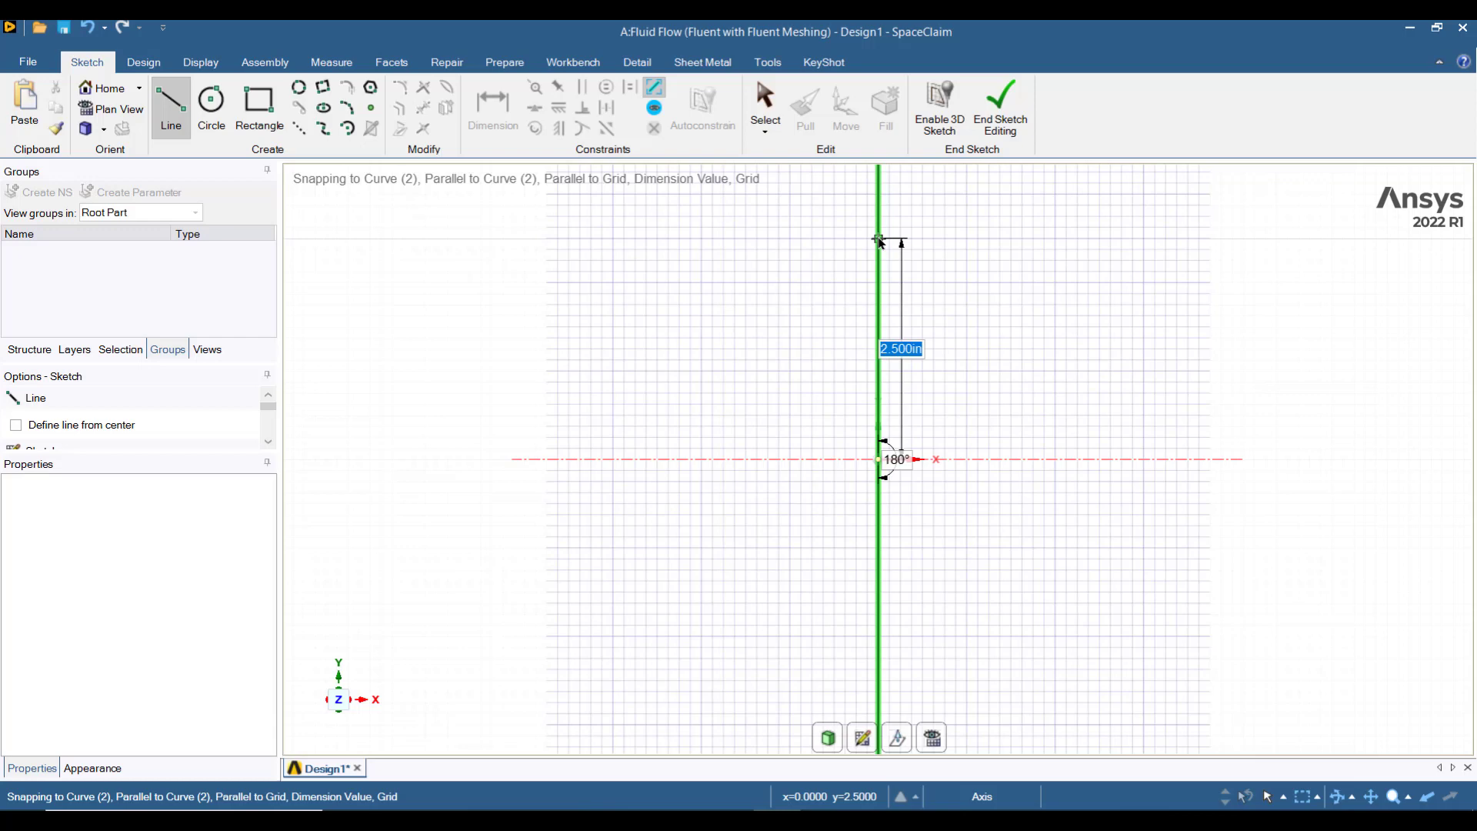
type("4.5")
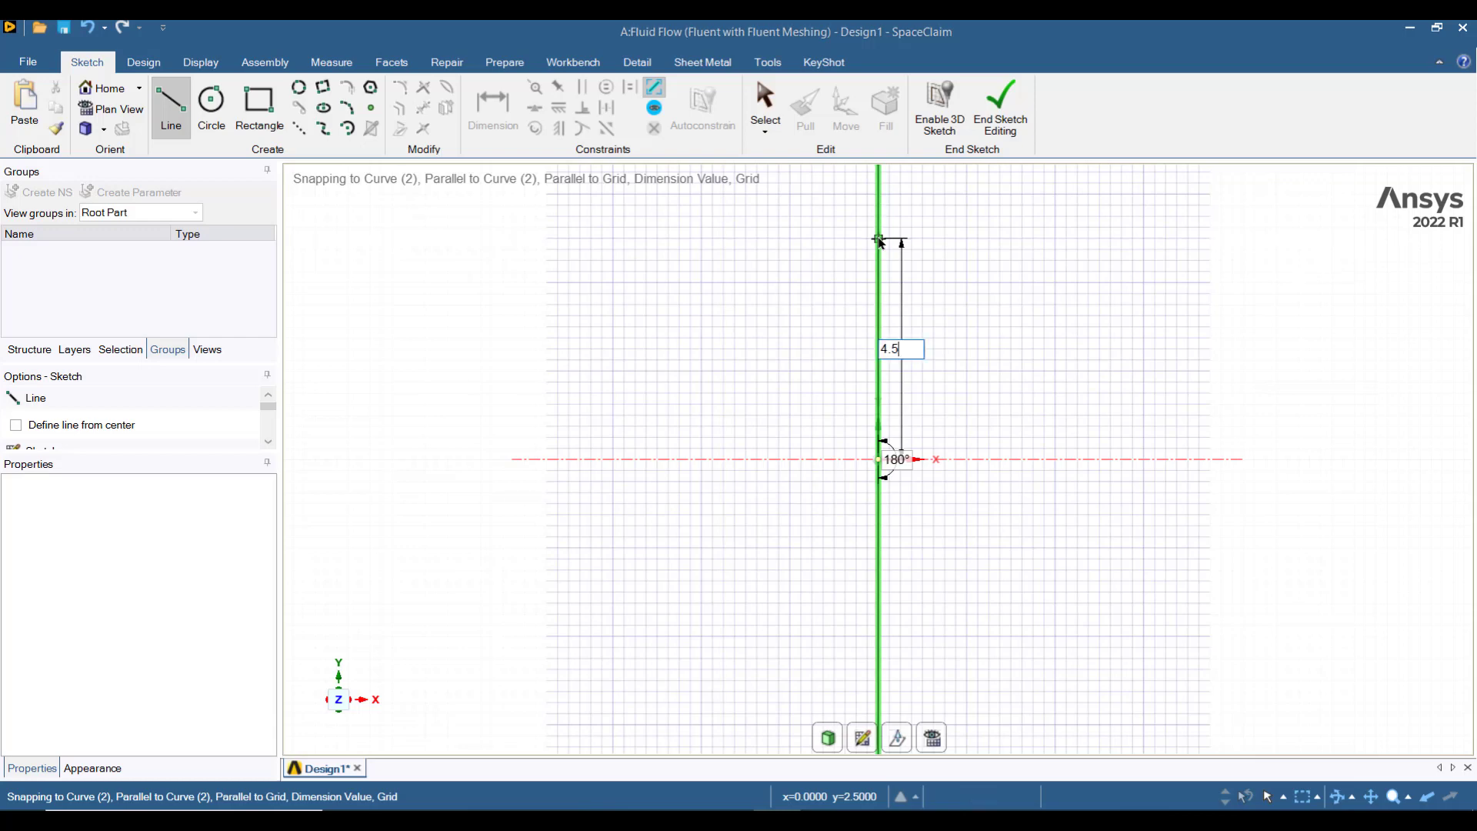
key("Return")
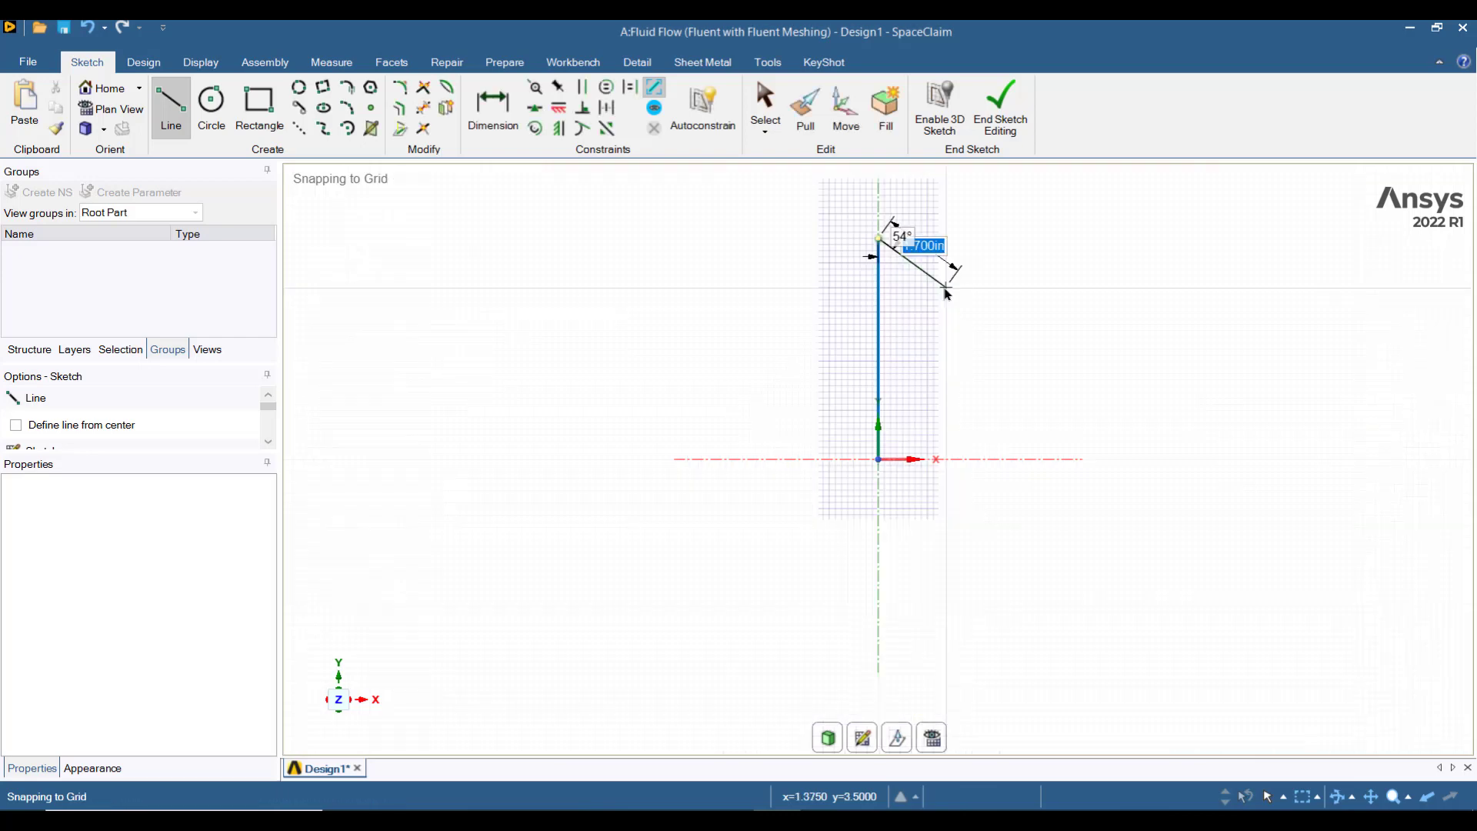
key("Escape")
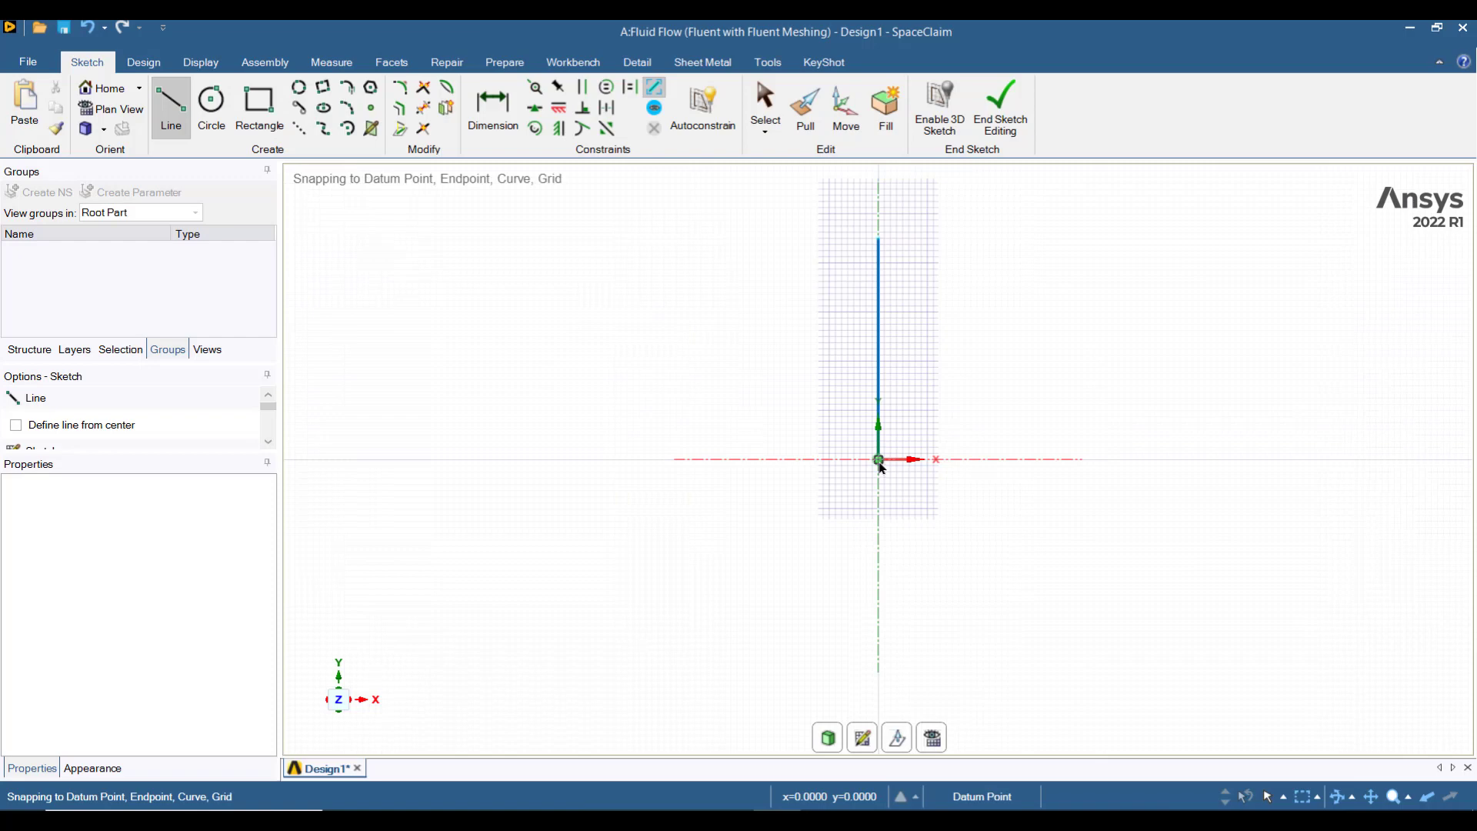
Draw a second 4.5 in line from the origin along the X axis.
left_click(878, 460)
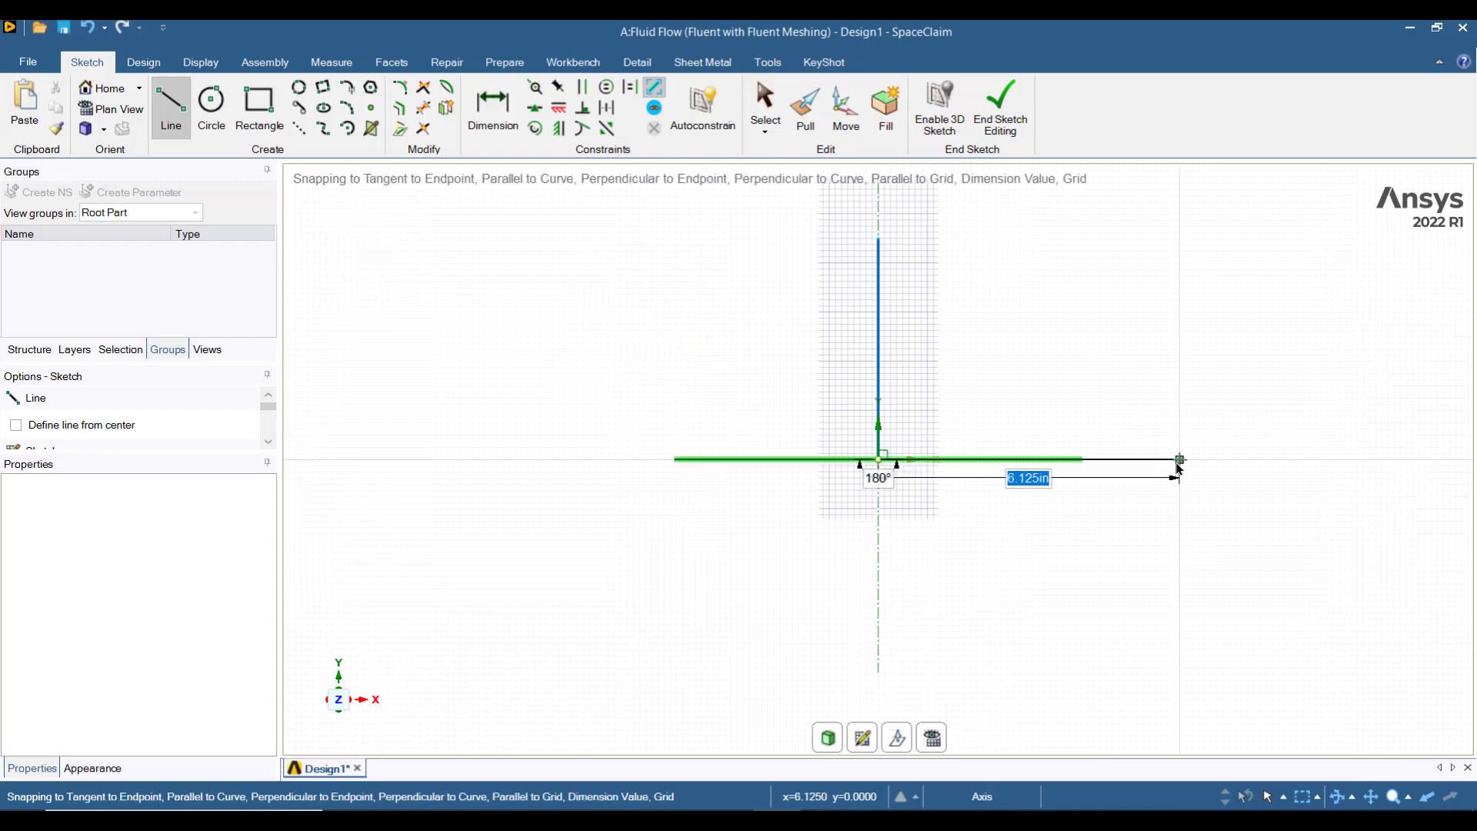
type("4.5")
key("Return")
left_click(400, 87)
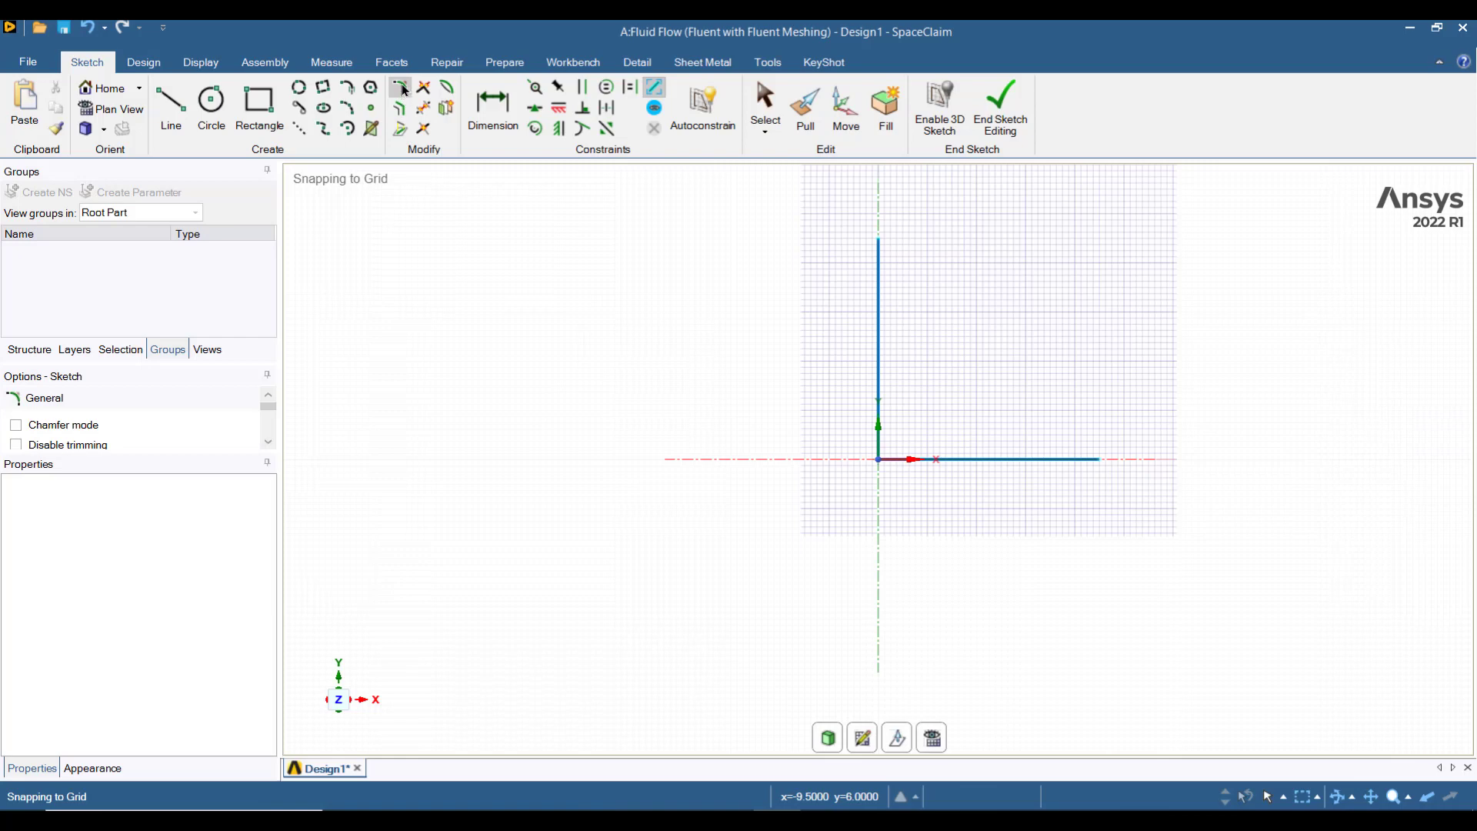
Corner the horizontal line and the vertical line's top into an R 4.5 in arc.
left_click(1069, 460)
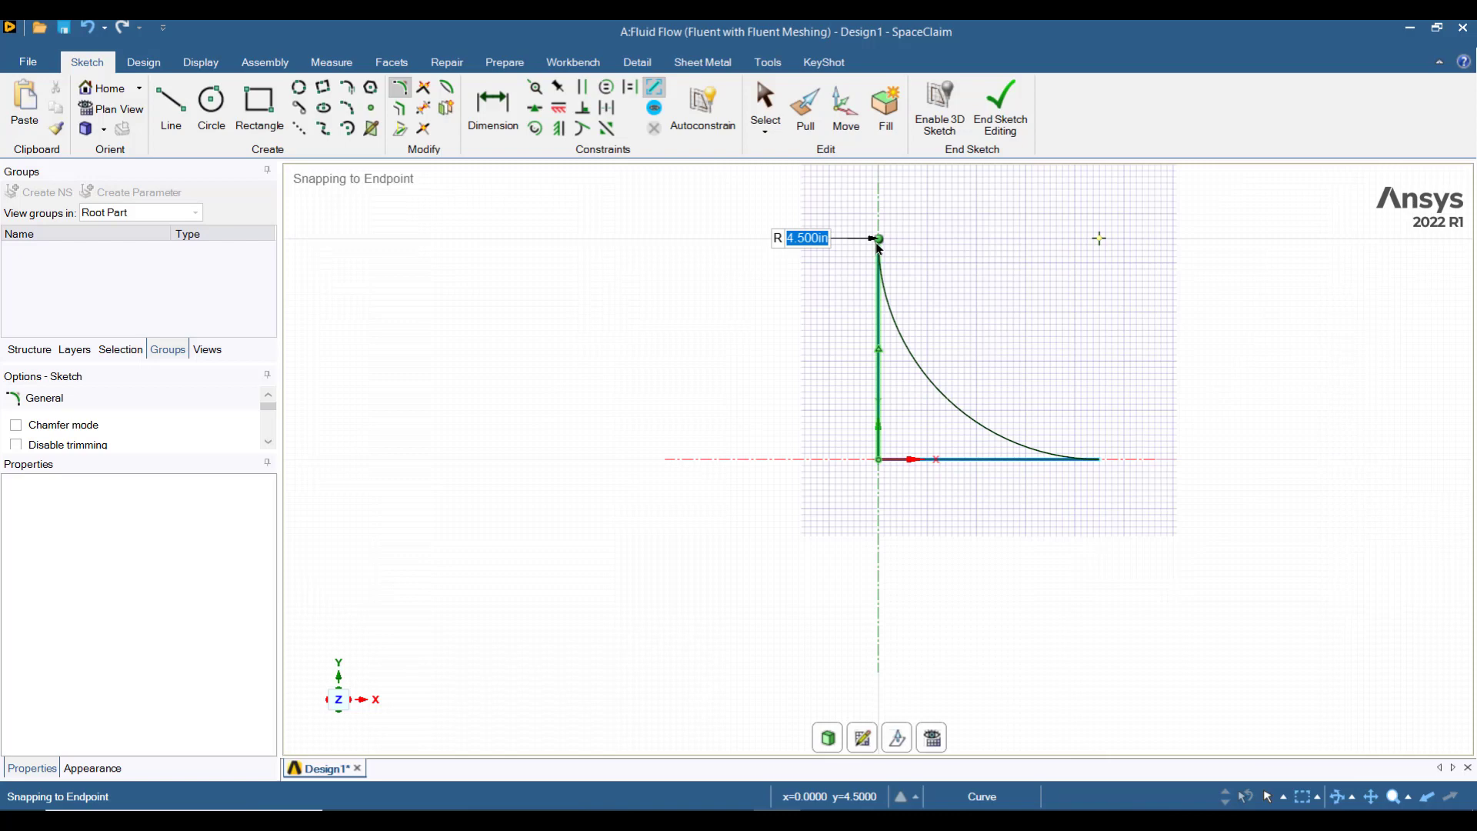
left_click(878, 245)
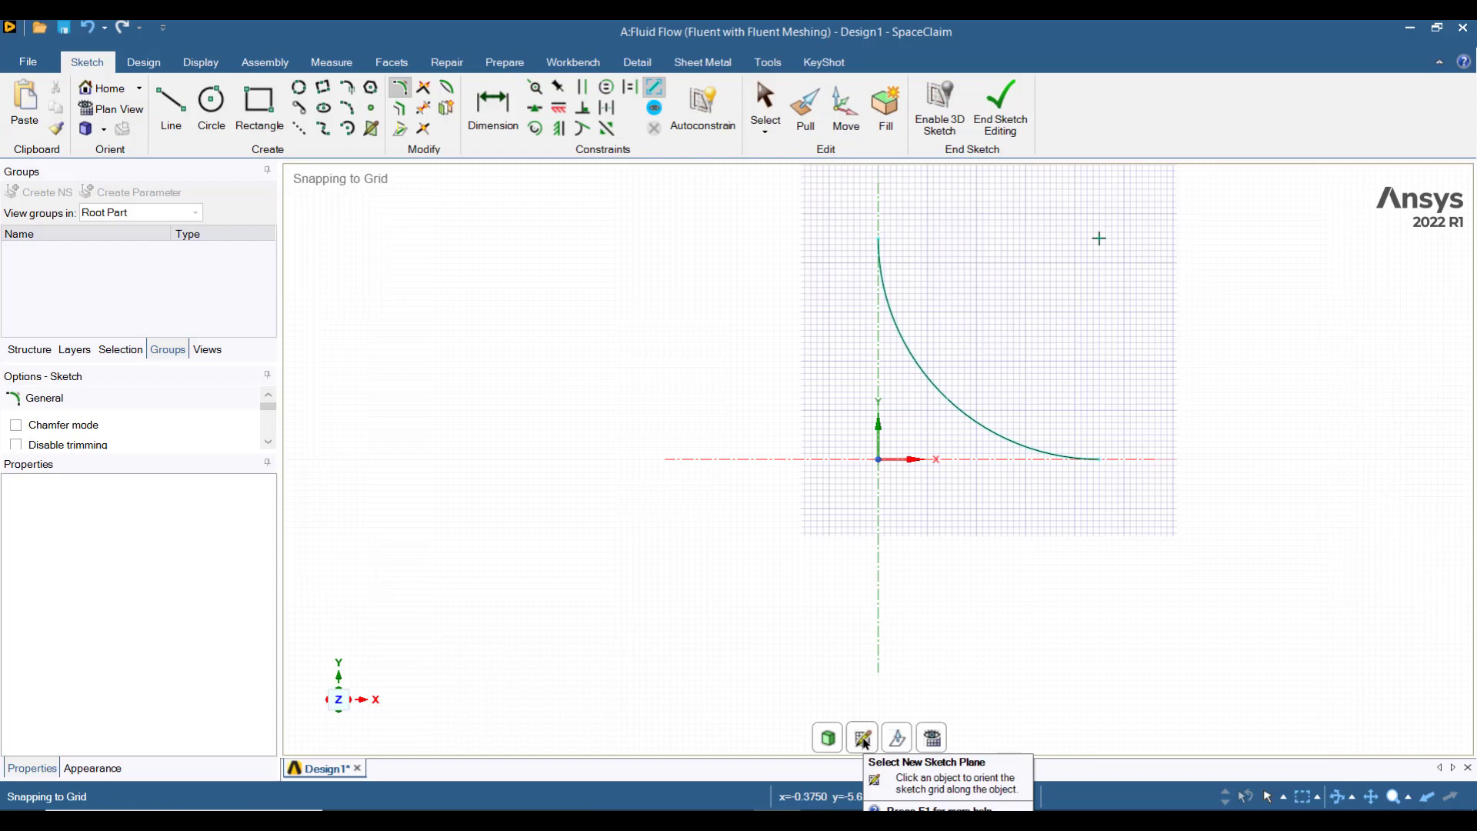
Sketch a 3.07 in diameter circle on a plane perpendicular to the arc at its top endpoint.
left_click(863, 740)
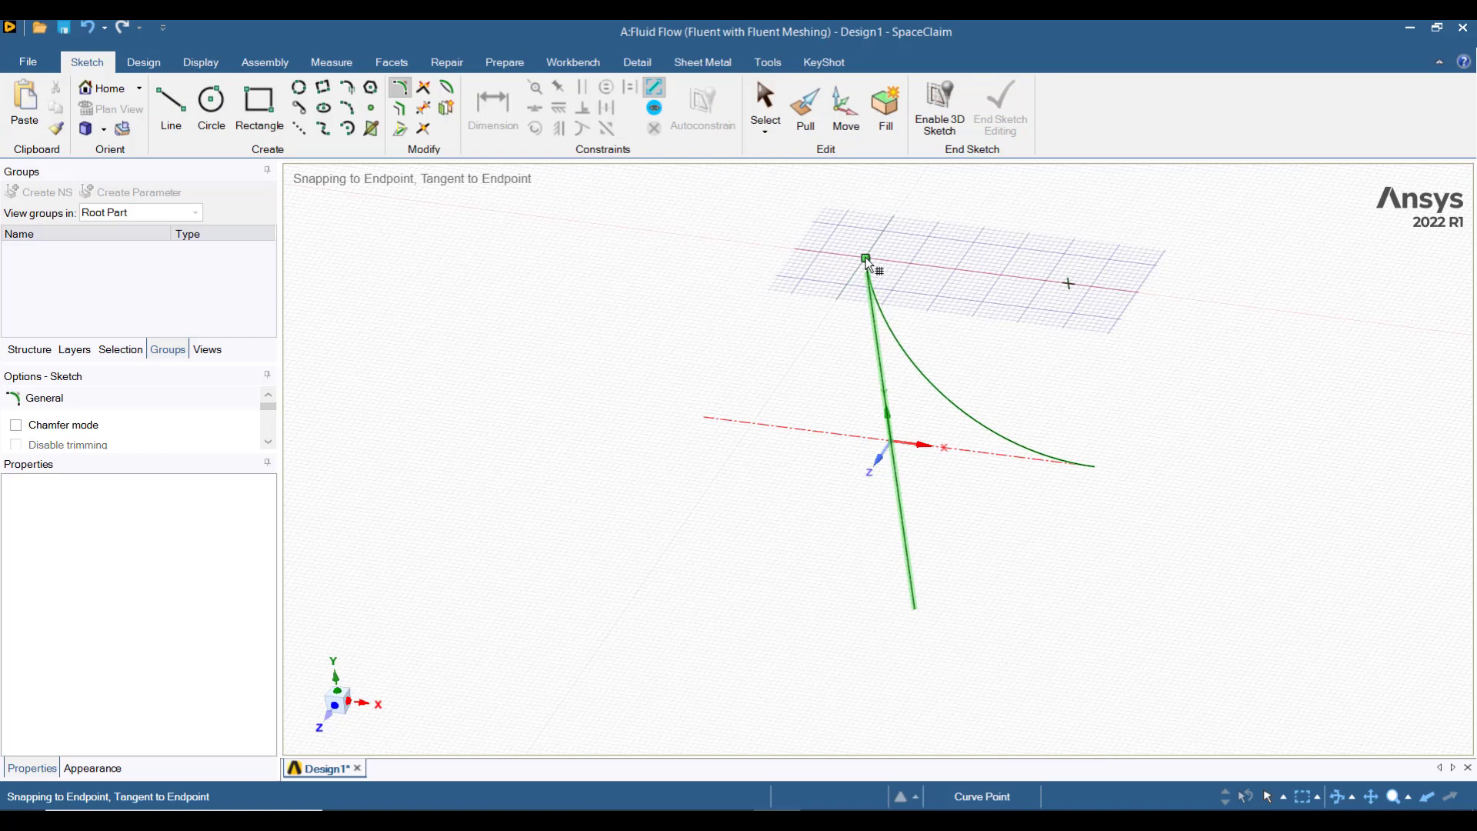
left_click(866, 259)
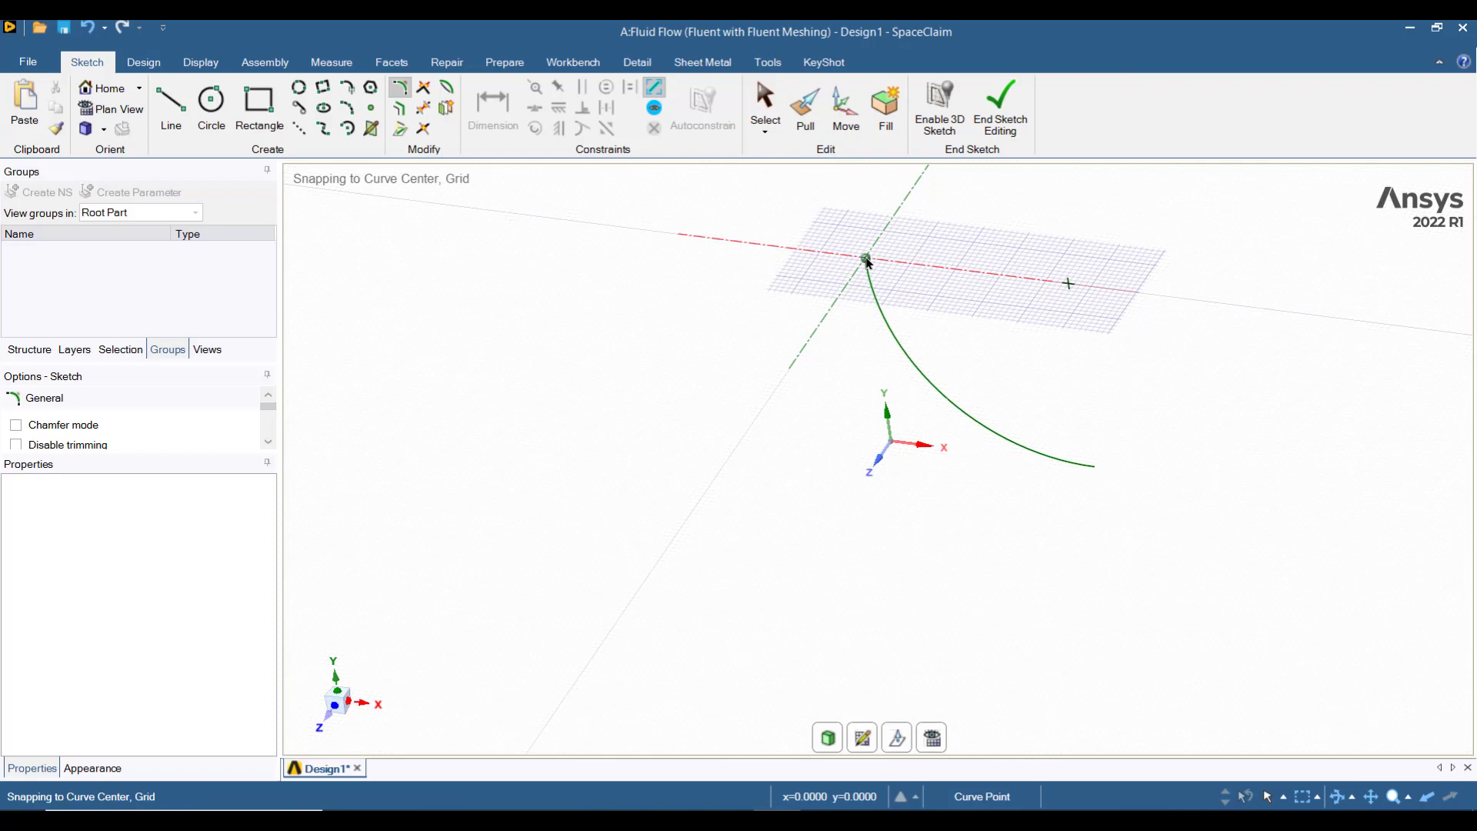
key("c")
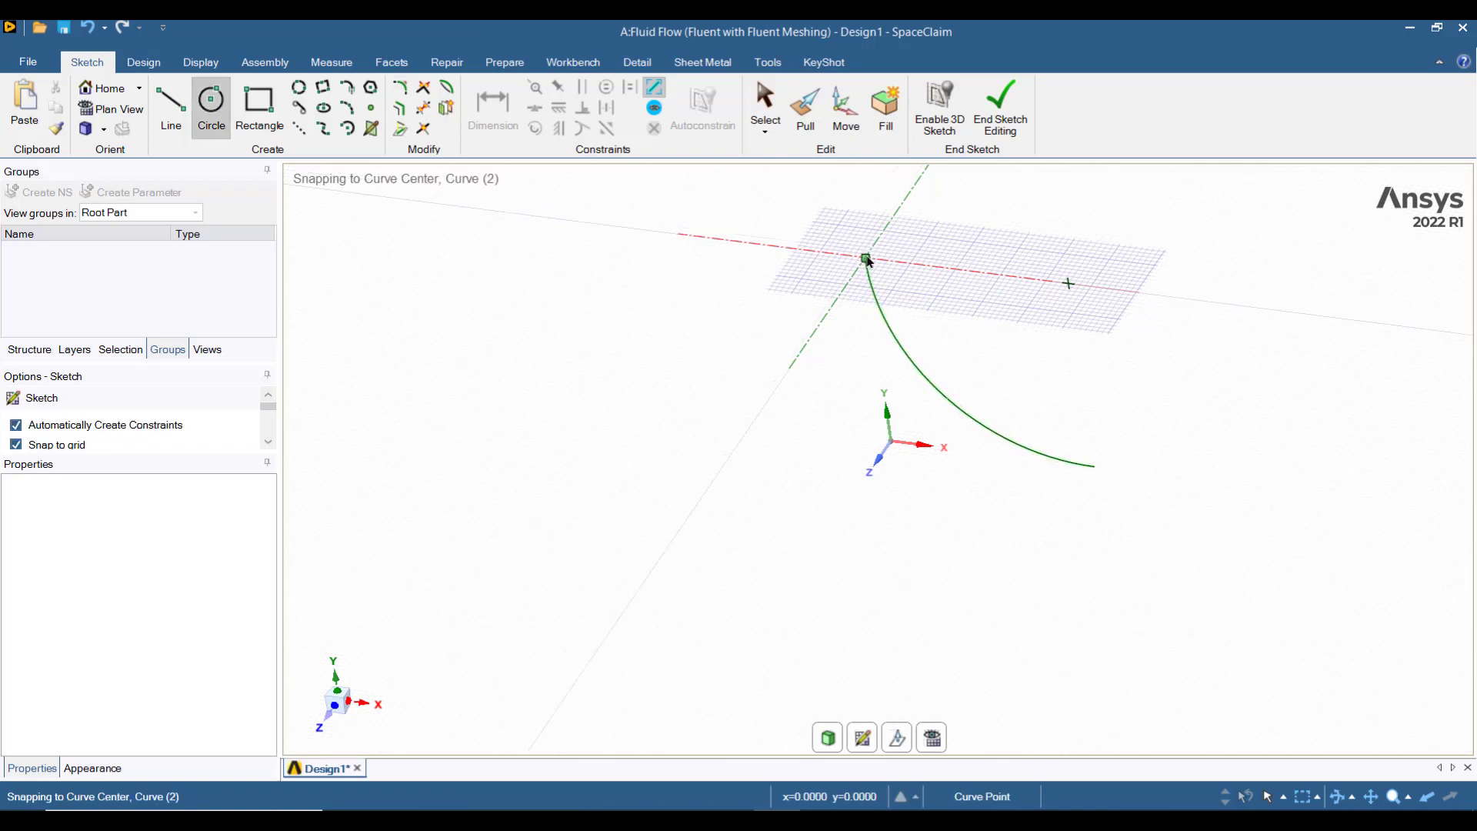
left_click(866, 259)
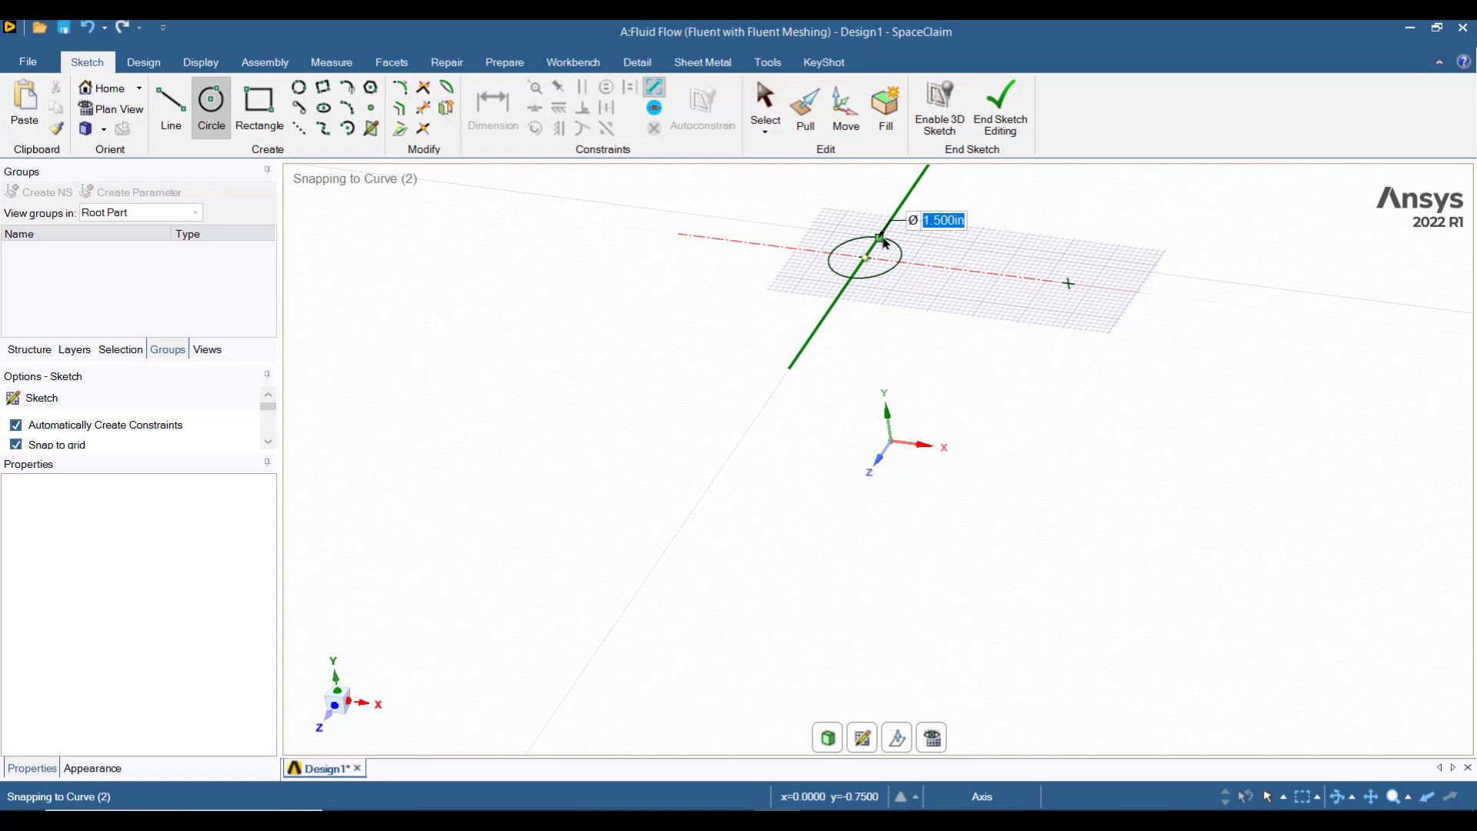
type("3.07")
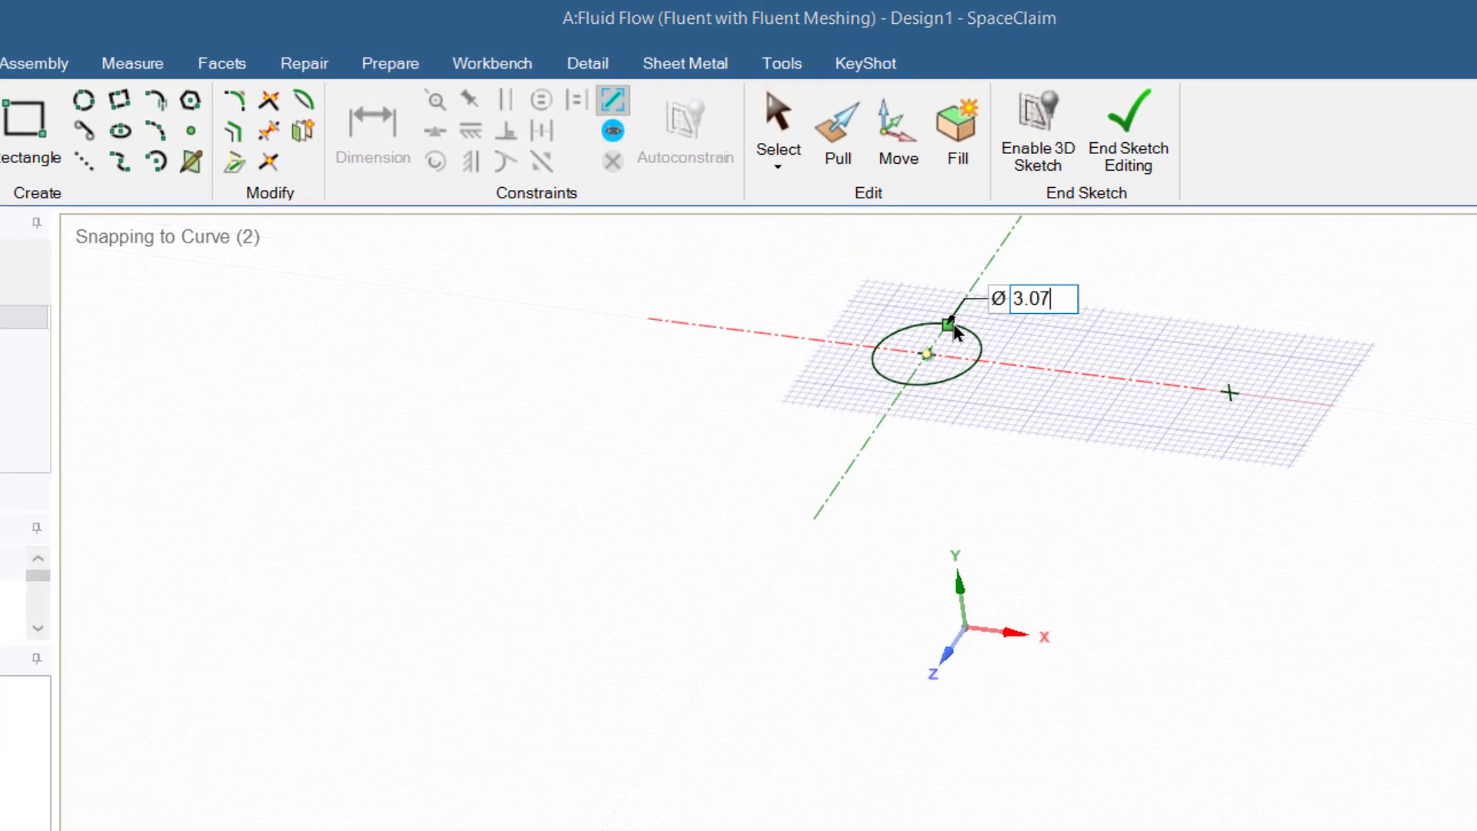
key("Return")
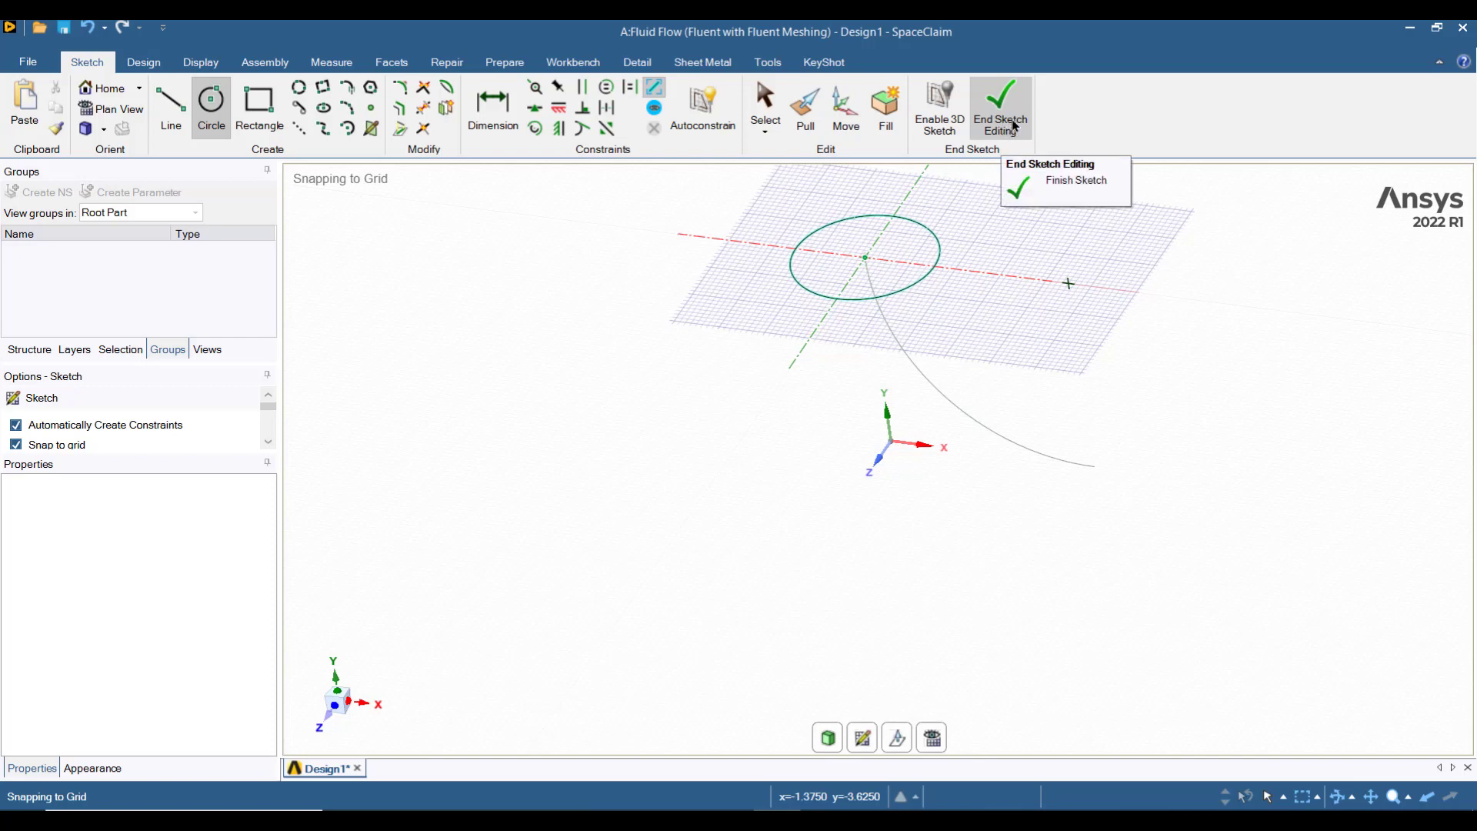
Sweep the circular face along the arc up to its far end point, keeping the end face.
left_click(1014, 126)
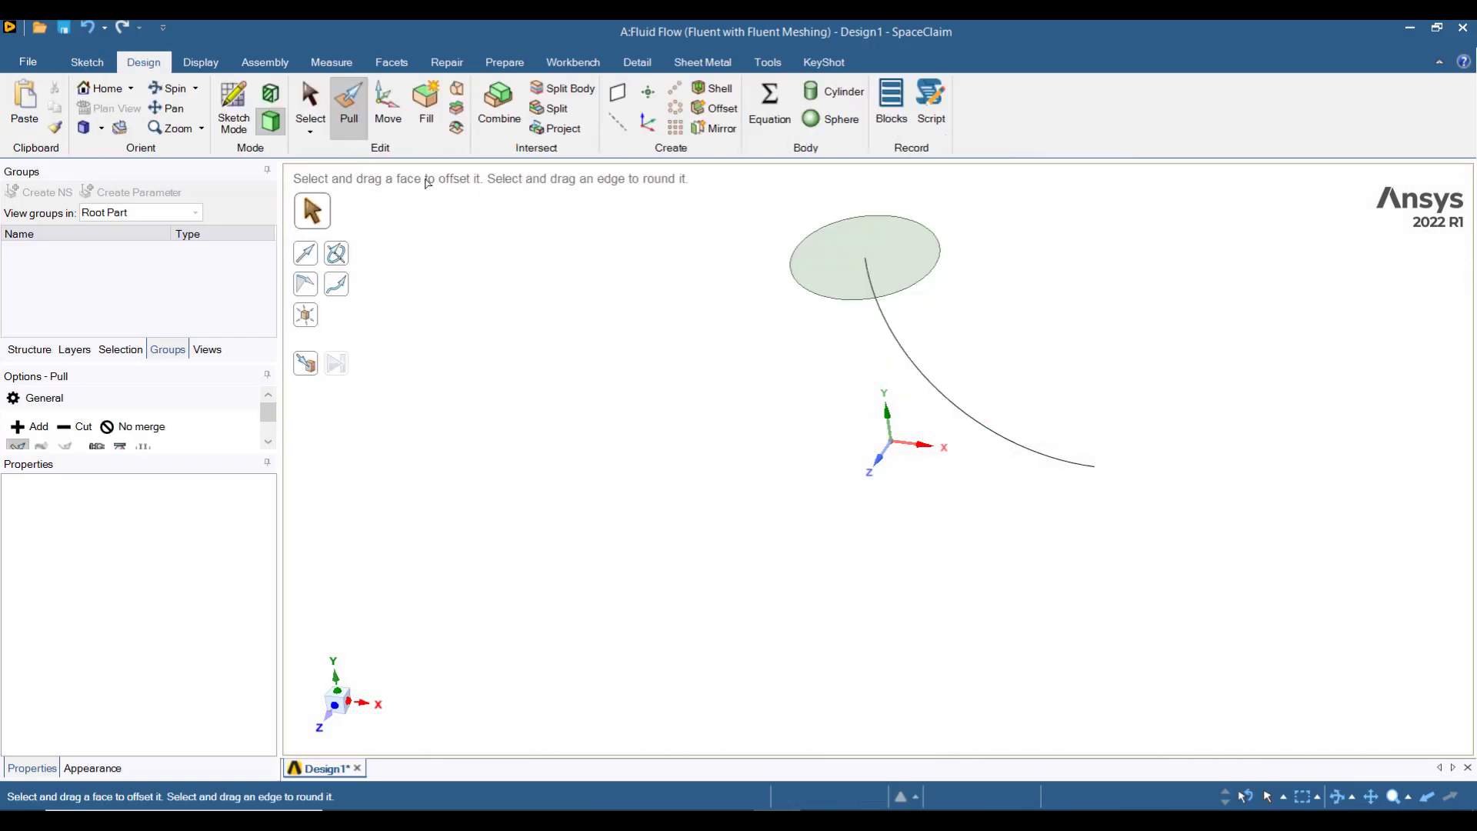
left_click(807, 283)
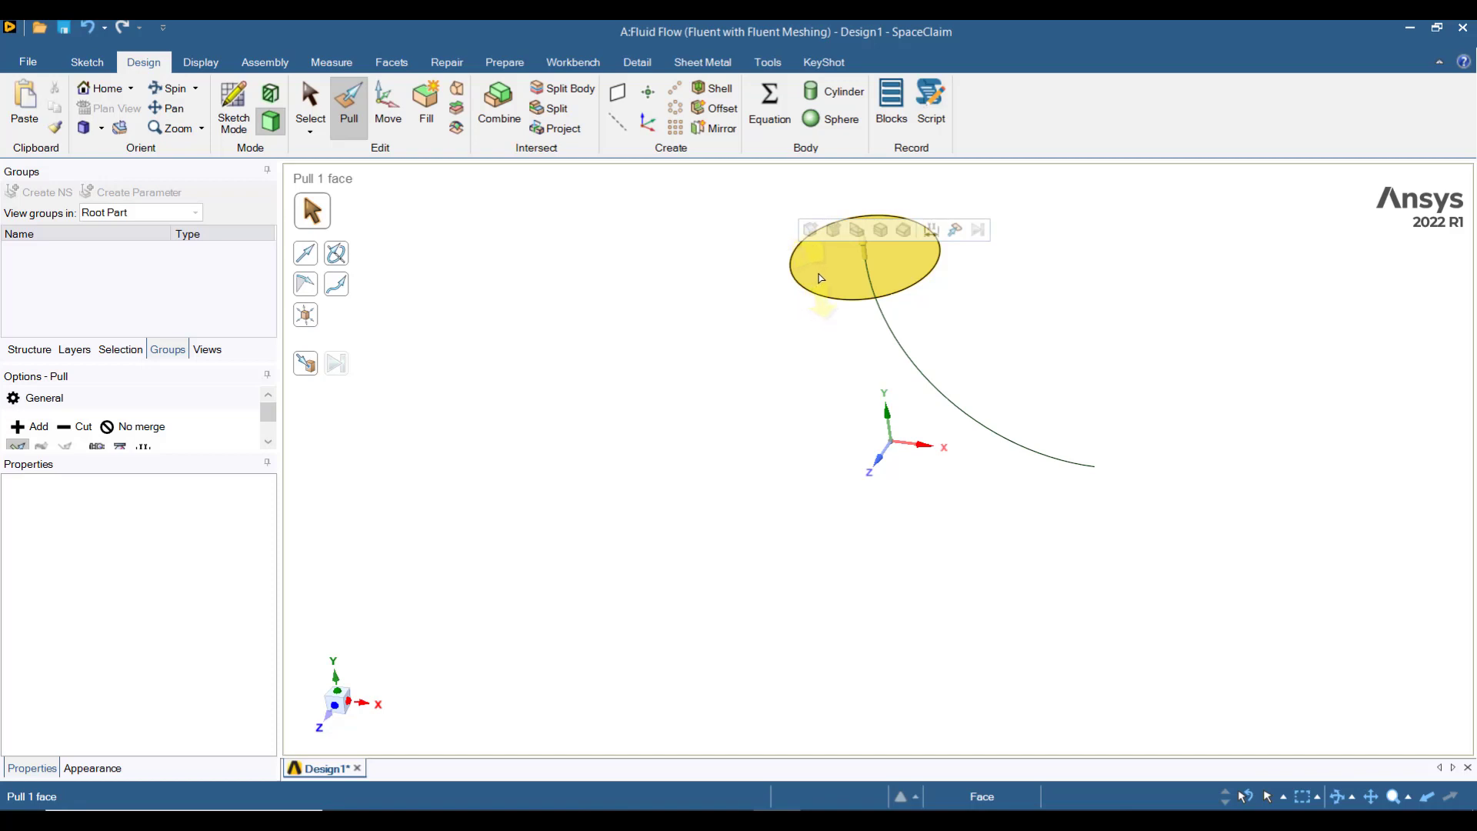
left_click(818, 277)
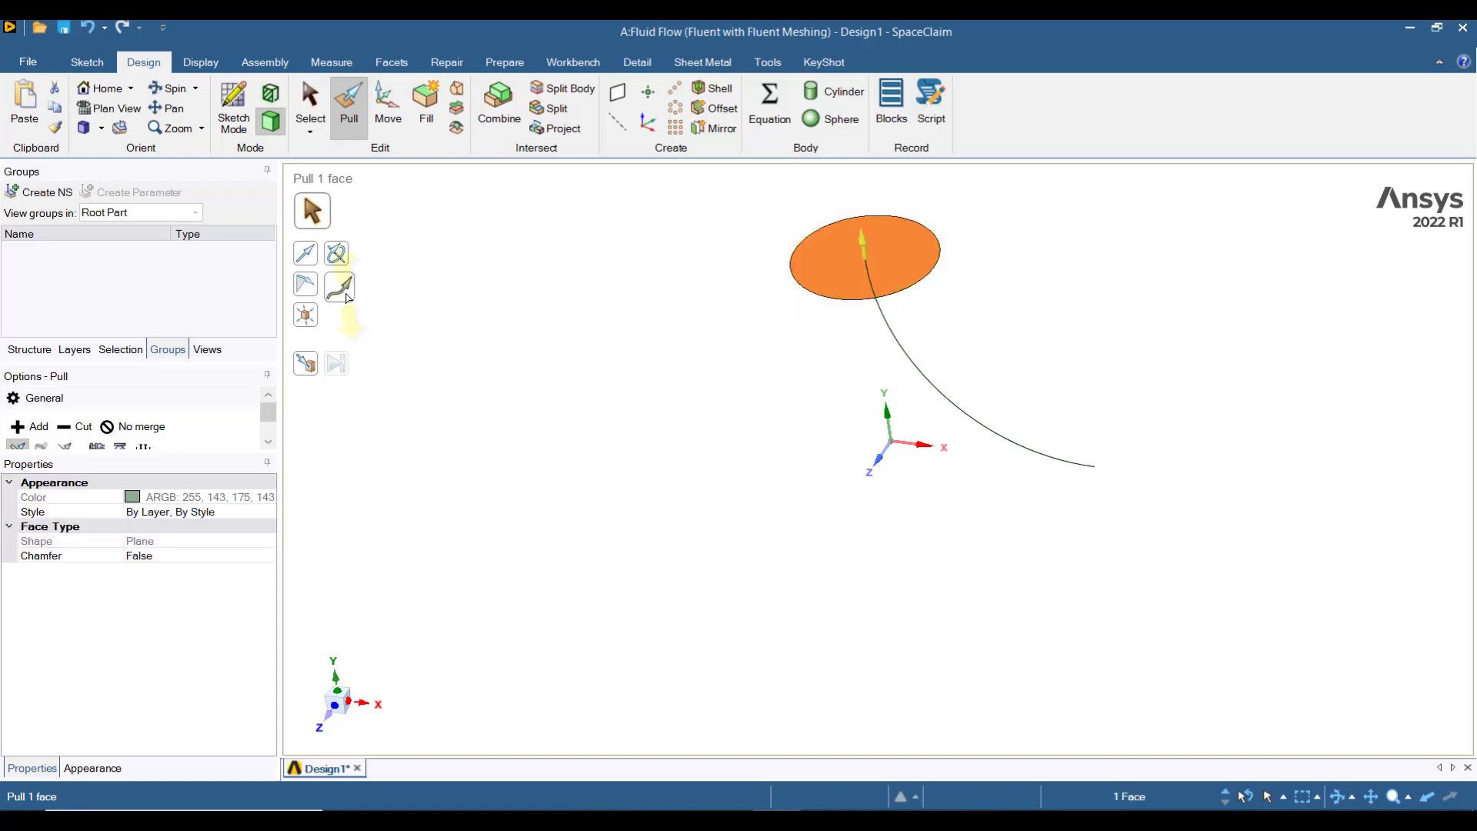
left_click(347, 296)
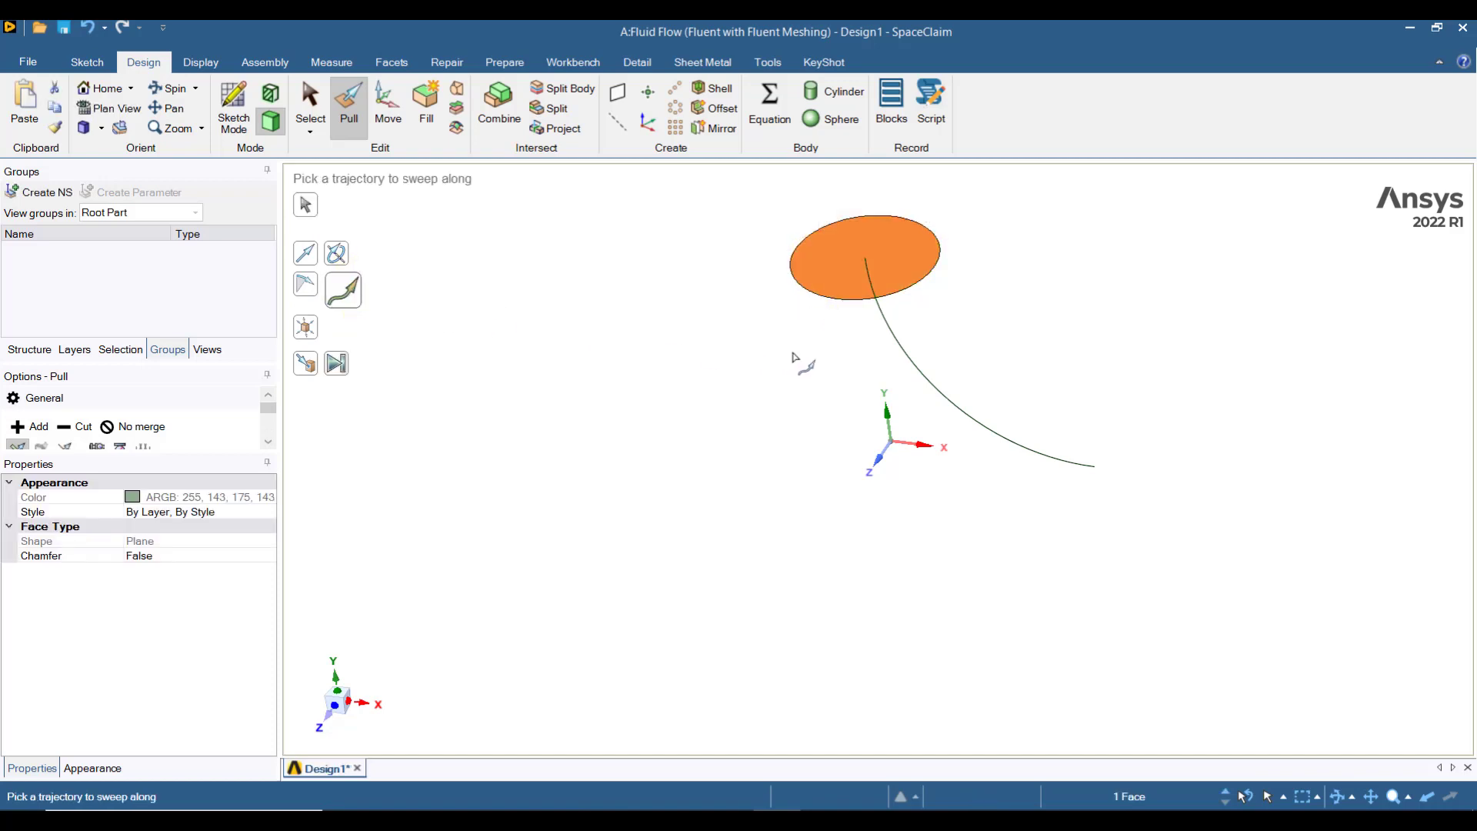
left_click(905, 361)
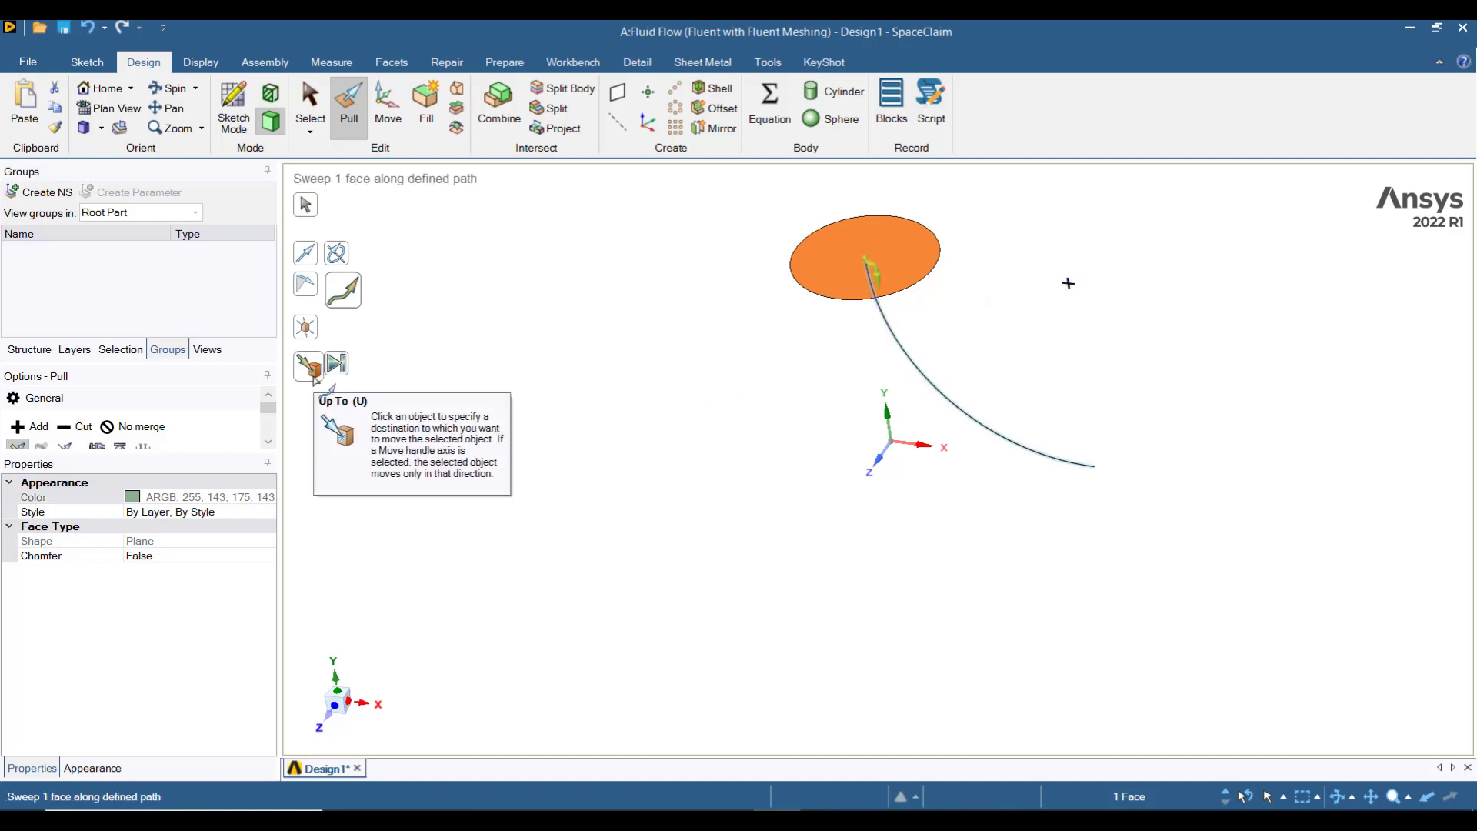
left_click(312, 377)
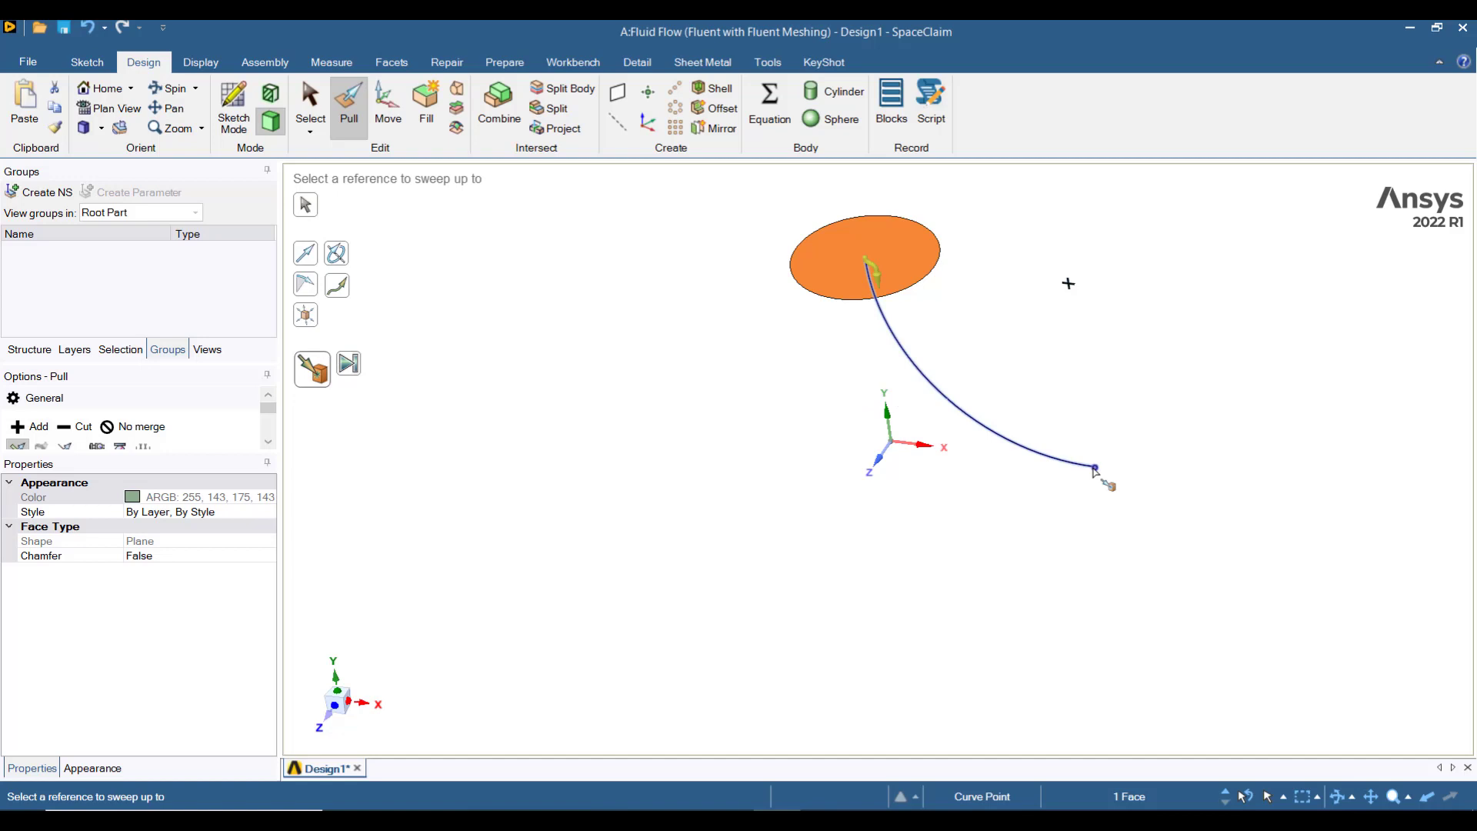
left_click(1094, 466)
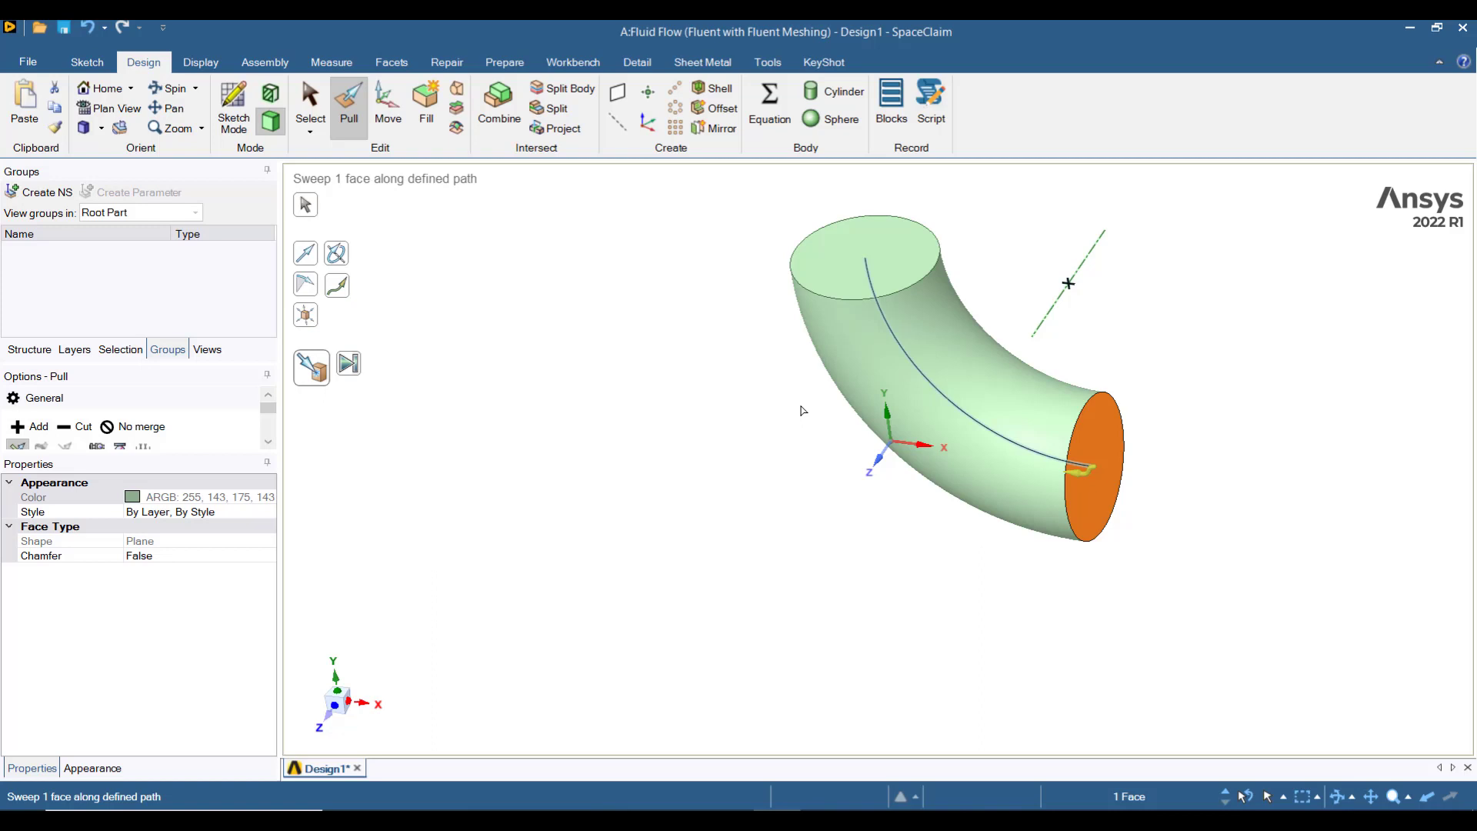
left_click(1104, 454)
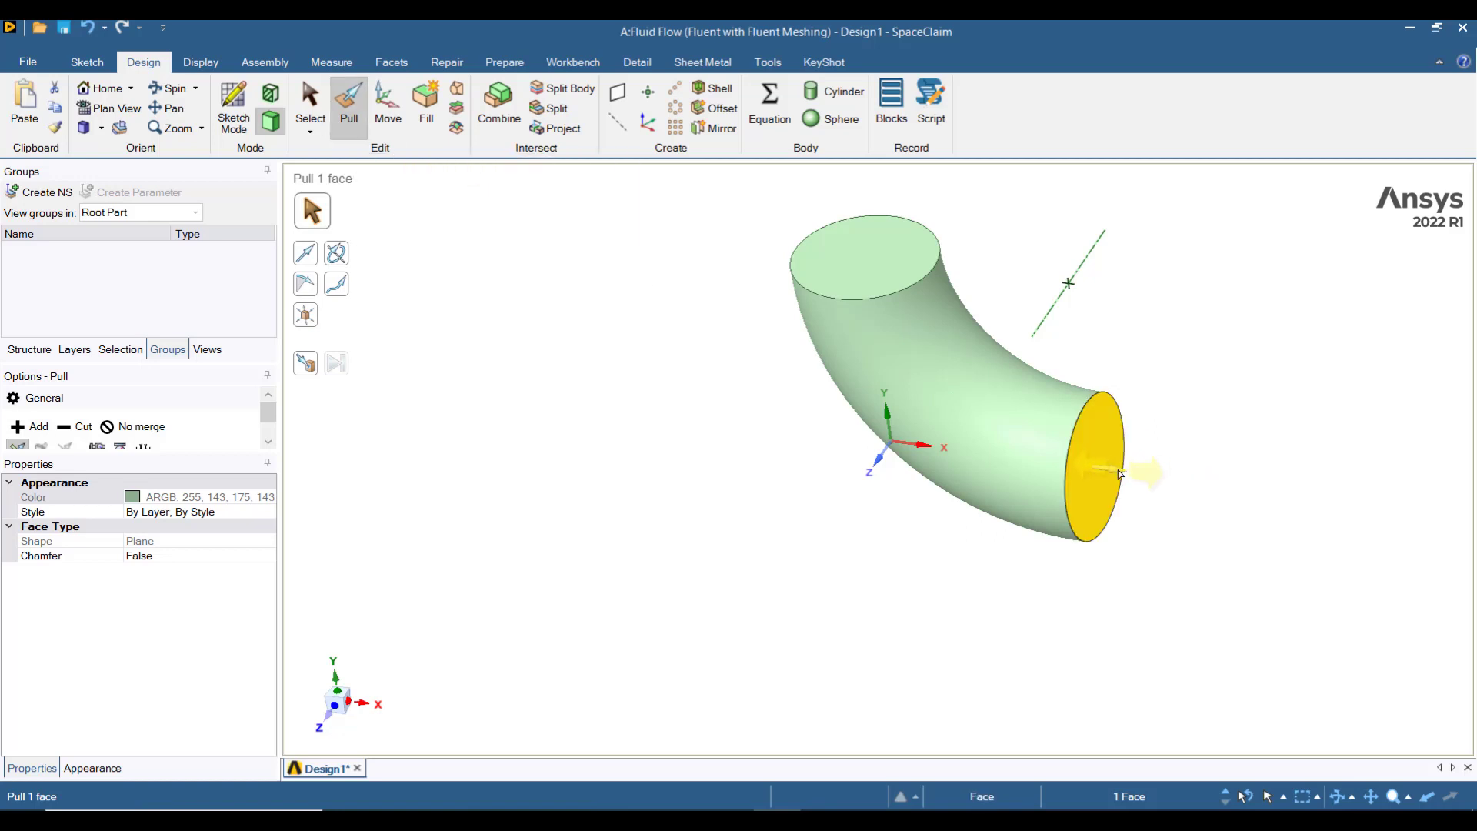
Pull the outlet end face outward 2 in as a straight extension.
left_click_drag(1232, 497, 1460, 590)
type("27")
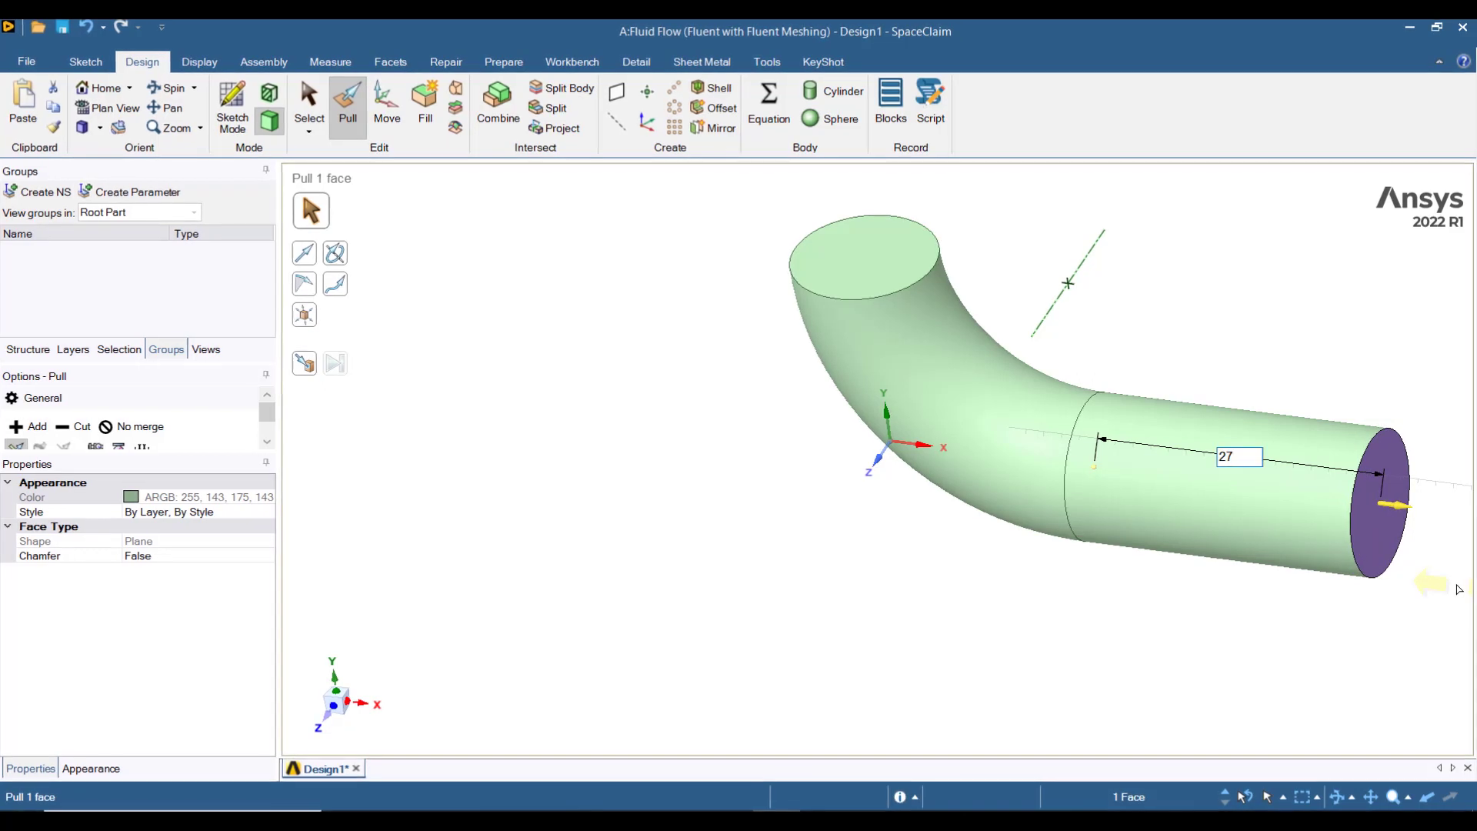
key("Return")
Pull the top end face upward to lengthen the vertical leg to 15 in.
middle_click_drag(869, 263, 638, 429, "shift")
left_click(638, 429)
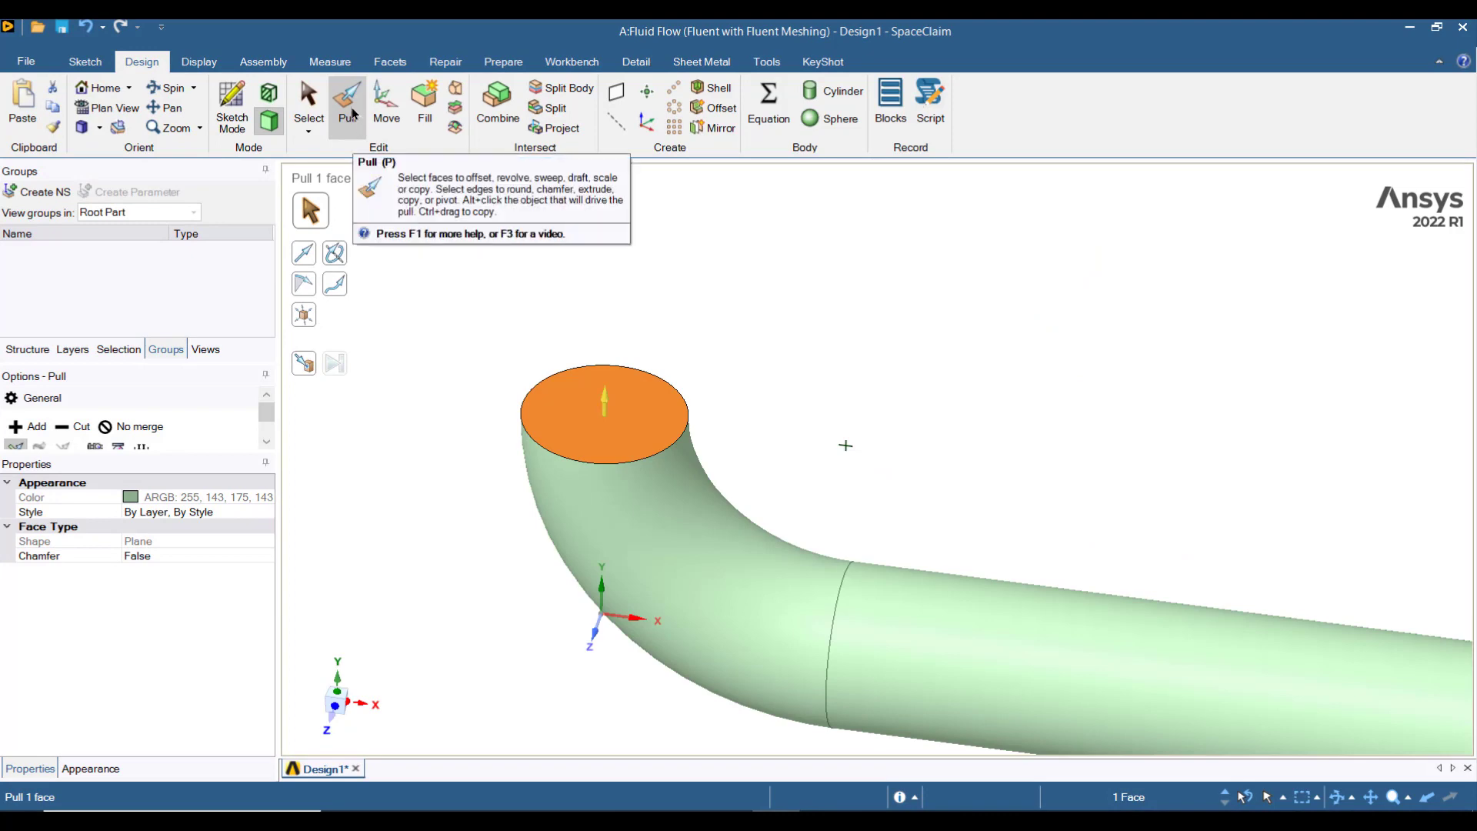
left_click_drag(608, 408, 565, 201)
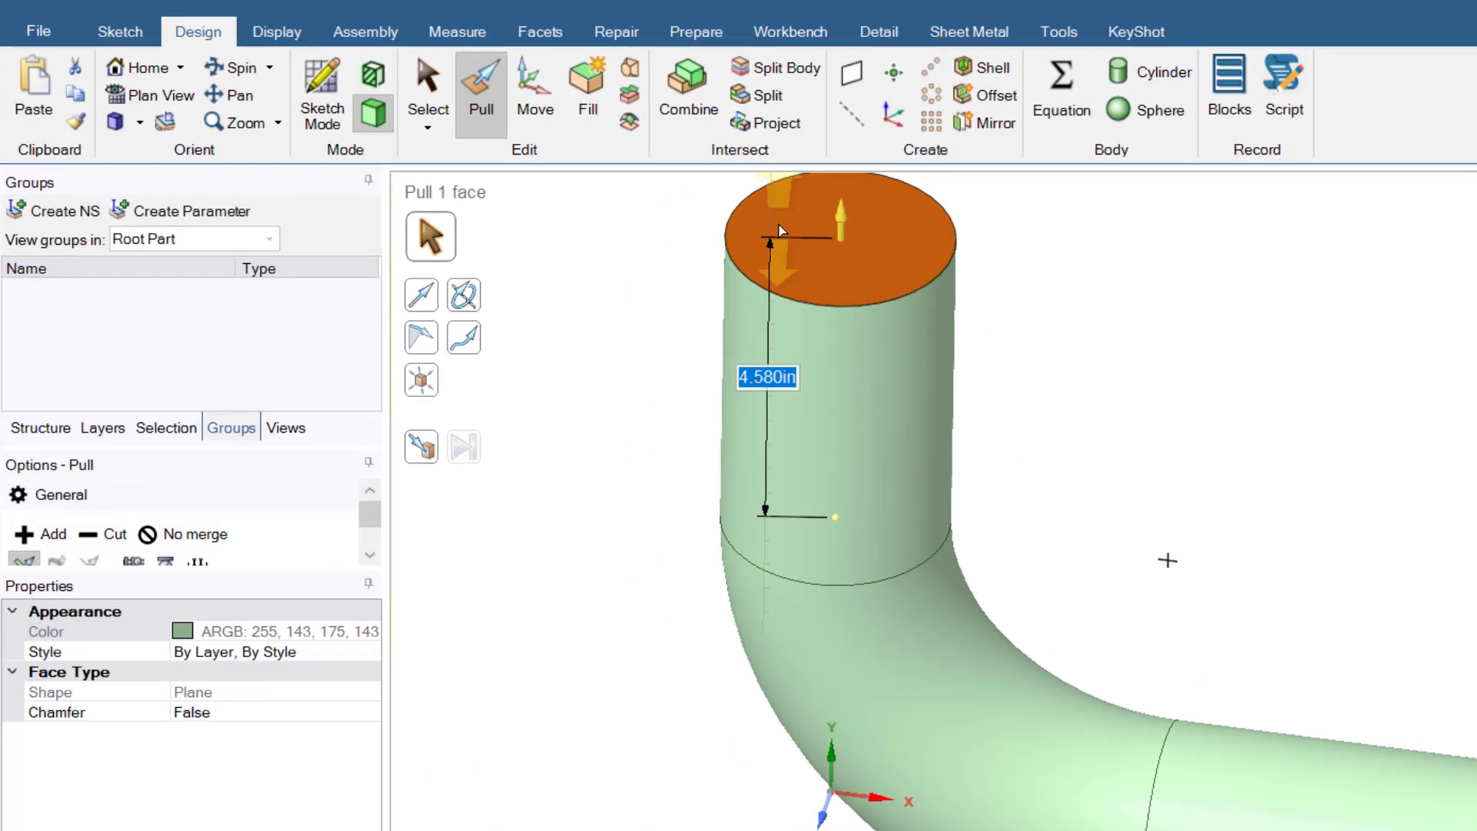
type("15")
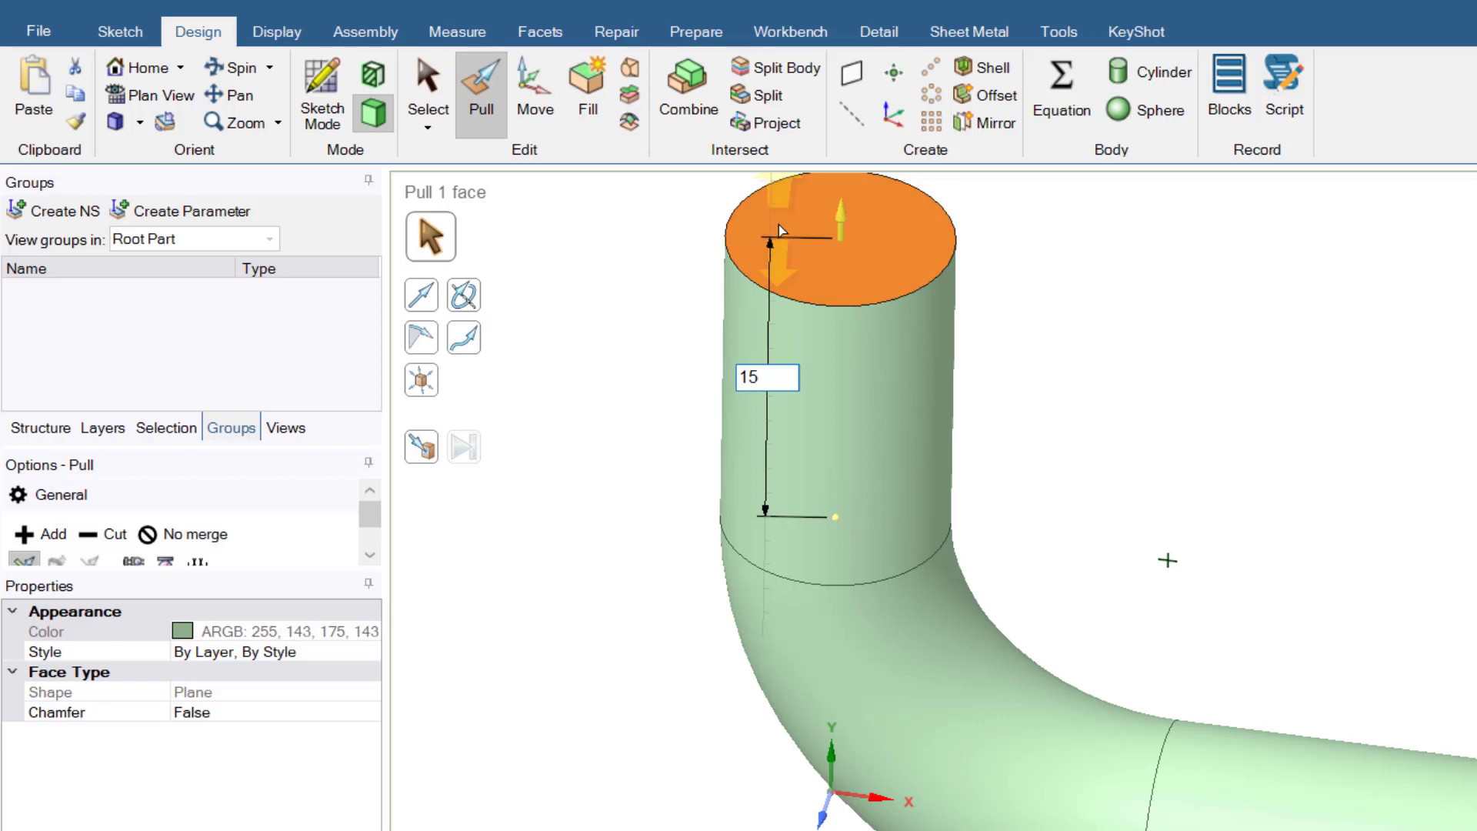
key("Return")
key("z")
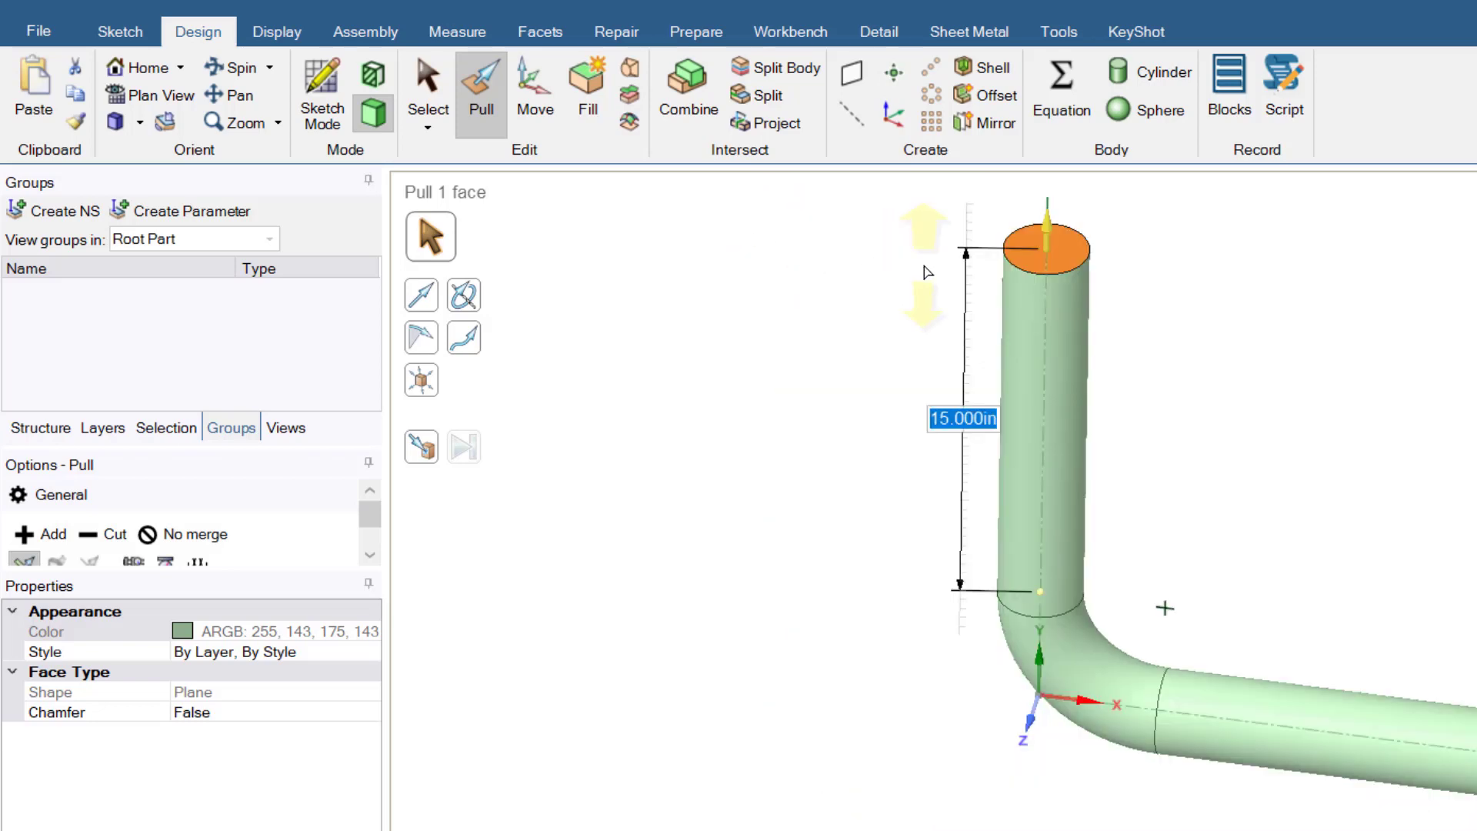
left_click(428, 87)
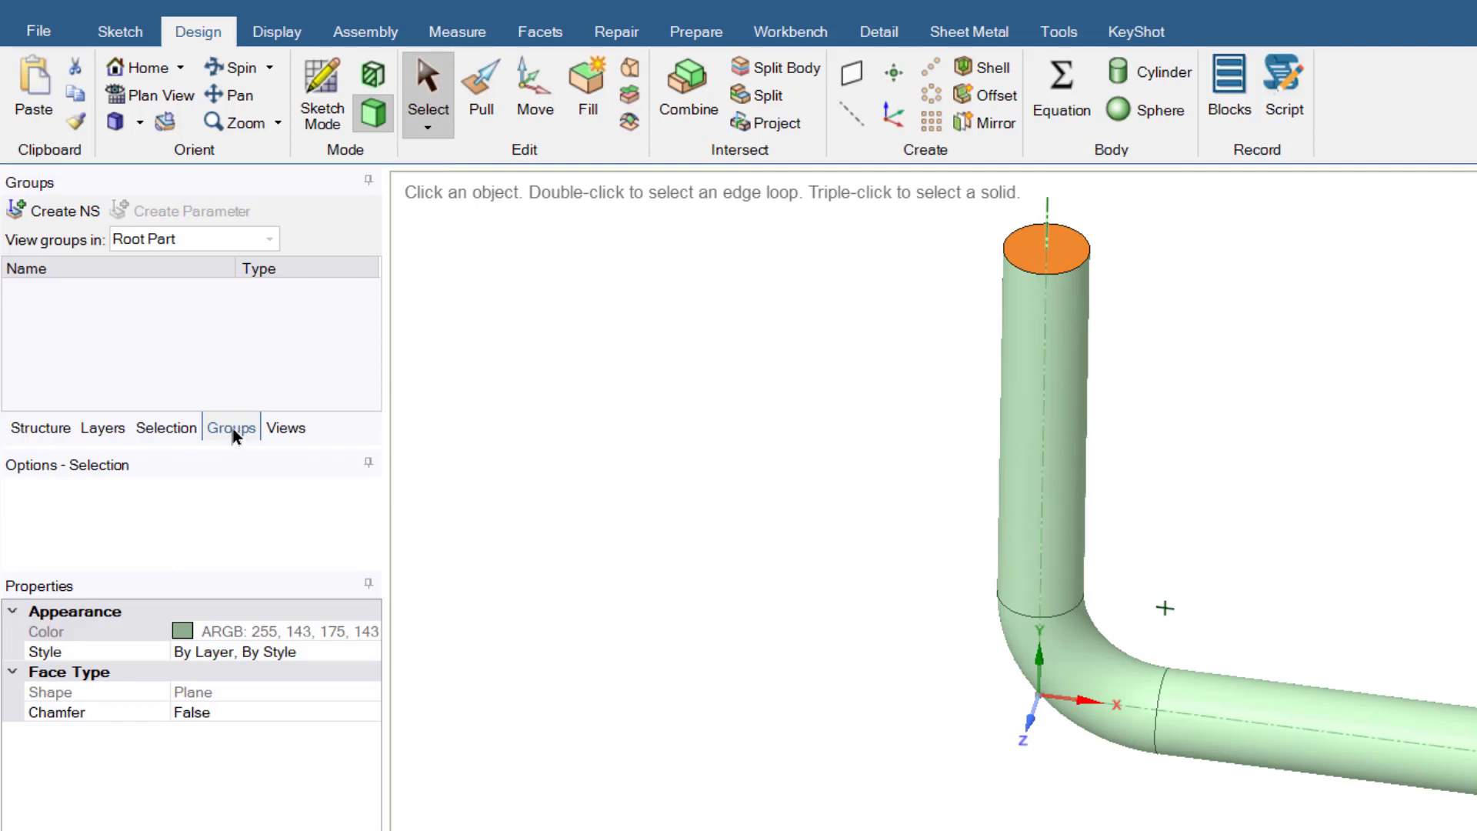
Create named selections 'inlet' on the top end face and 'outlet' on the far end face.
left_click(65, 212)
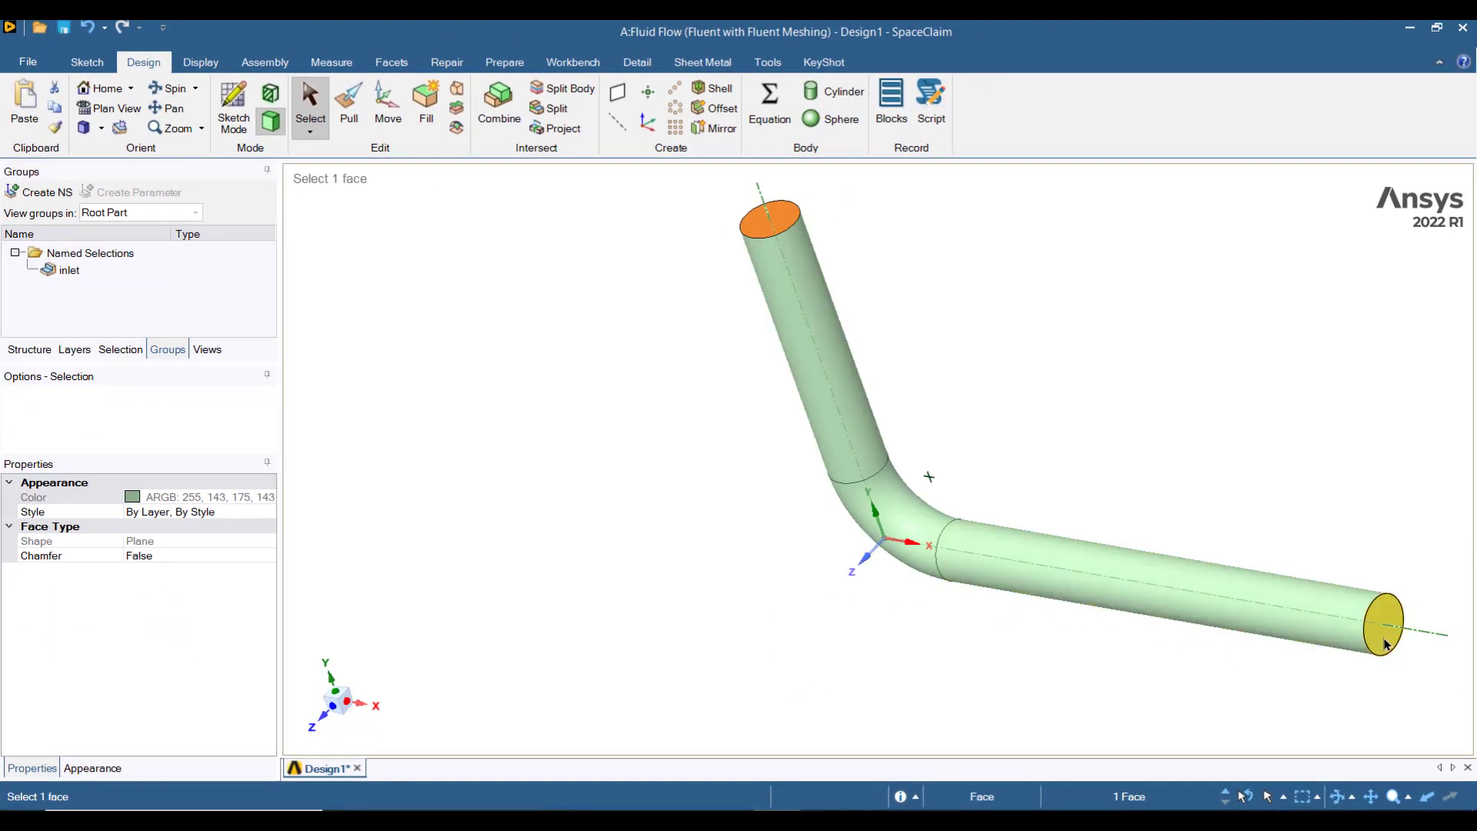
left_click(1384, 644)
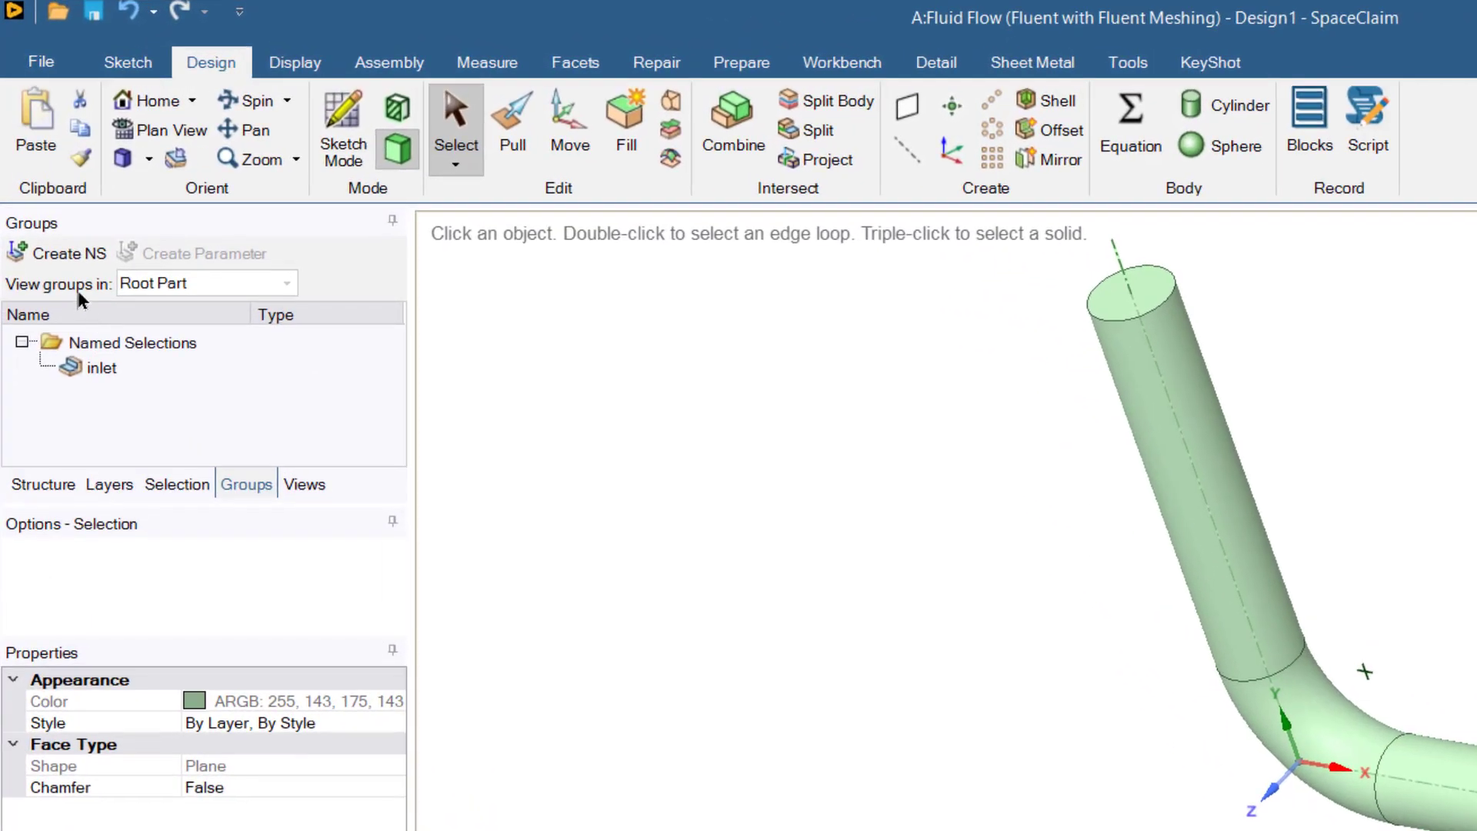
left_click(73, 256)
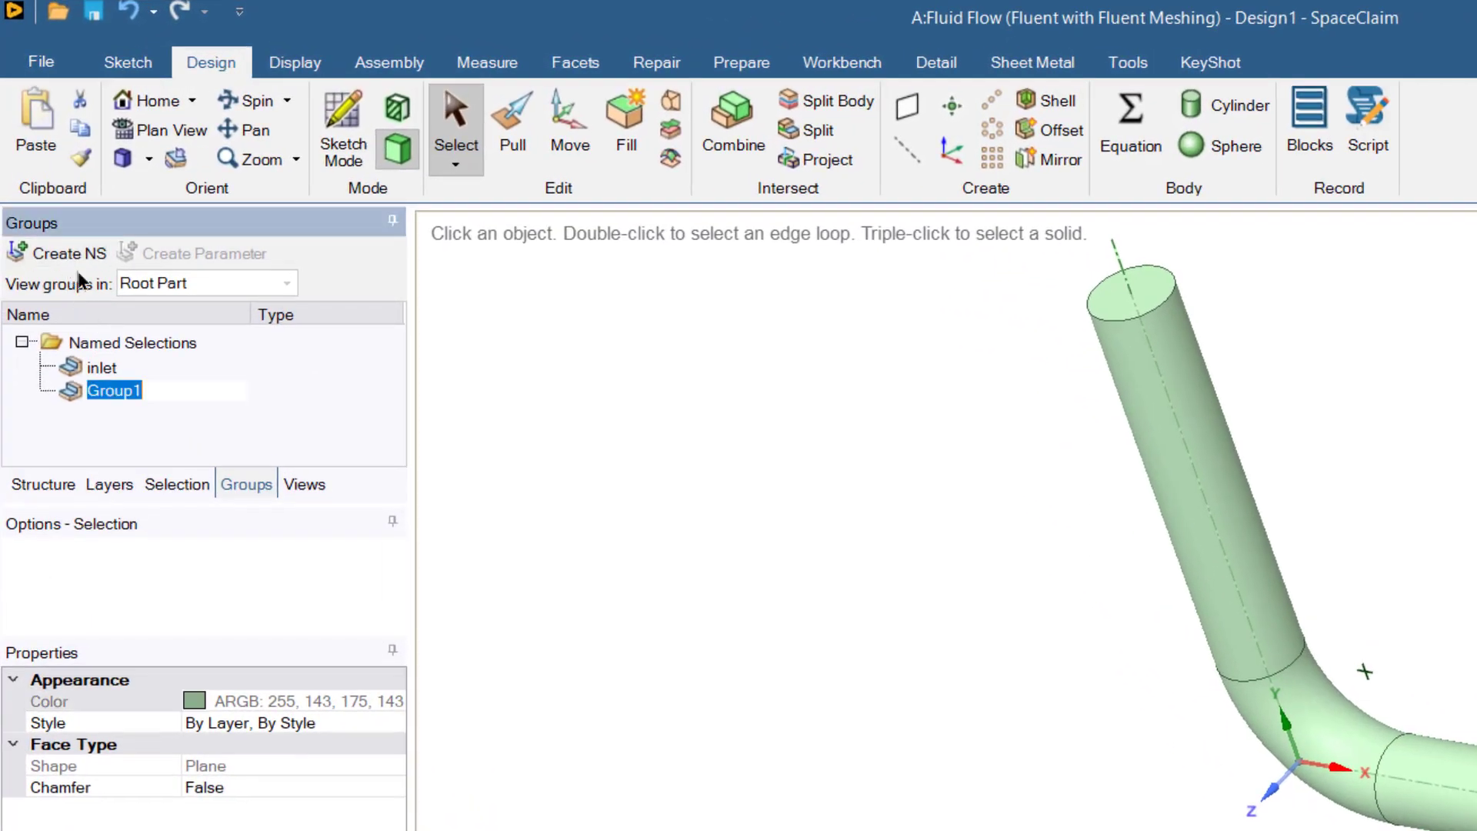
type("outlet")
key("Return")
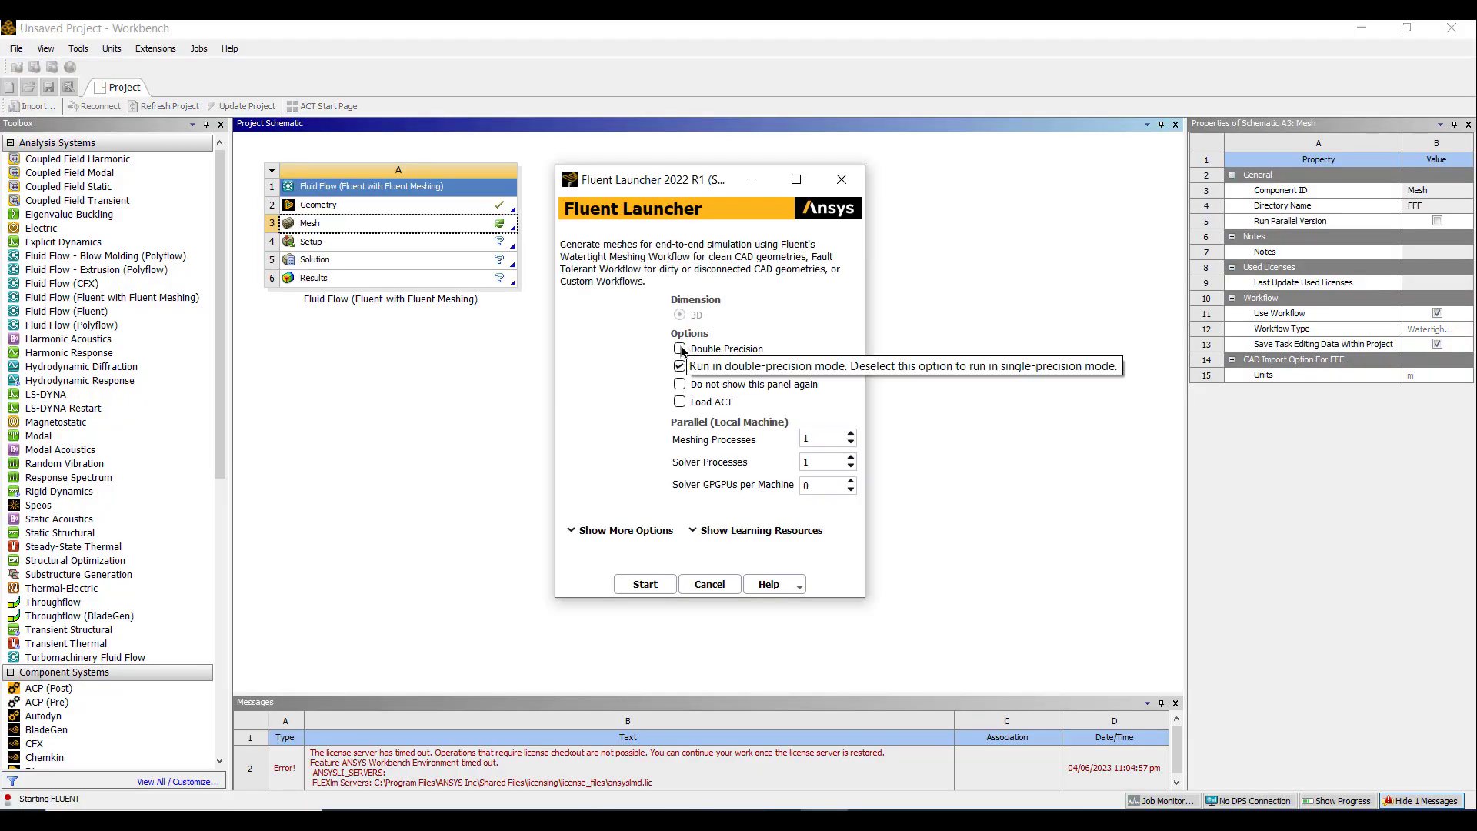
Launch Fluent Meshing from the Mesh cell with Double Precision enabled.
left_click(680, 348)
left_click(645, 584)
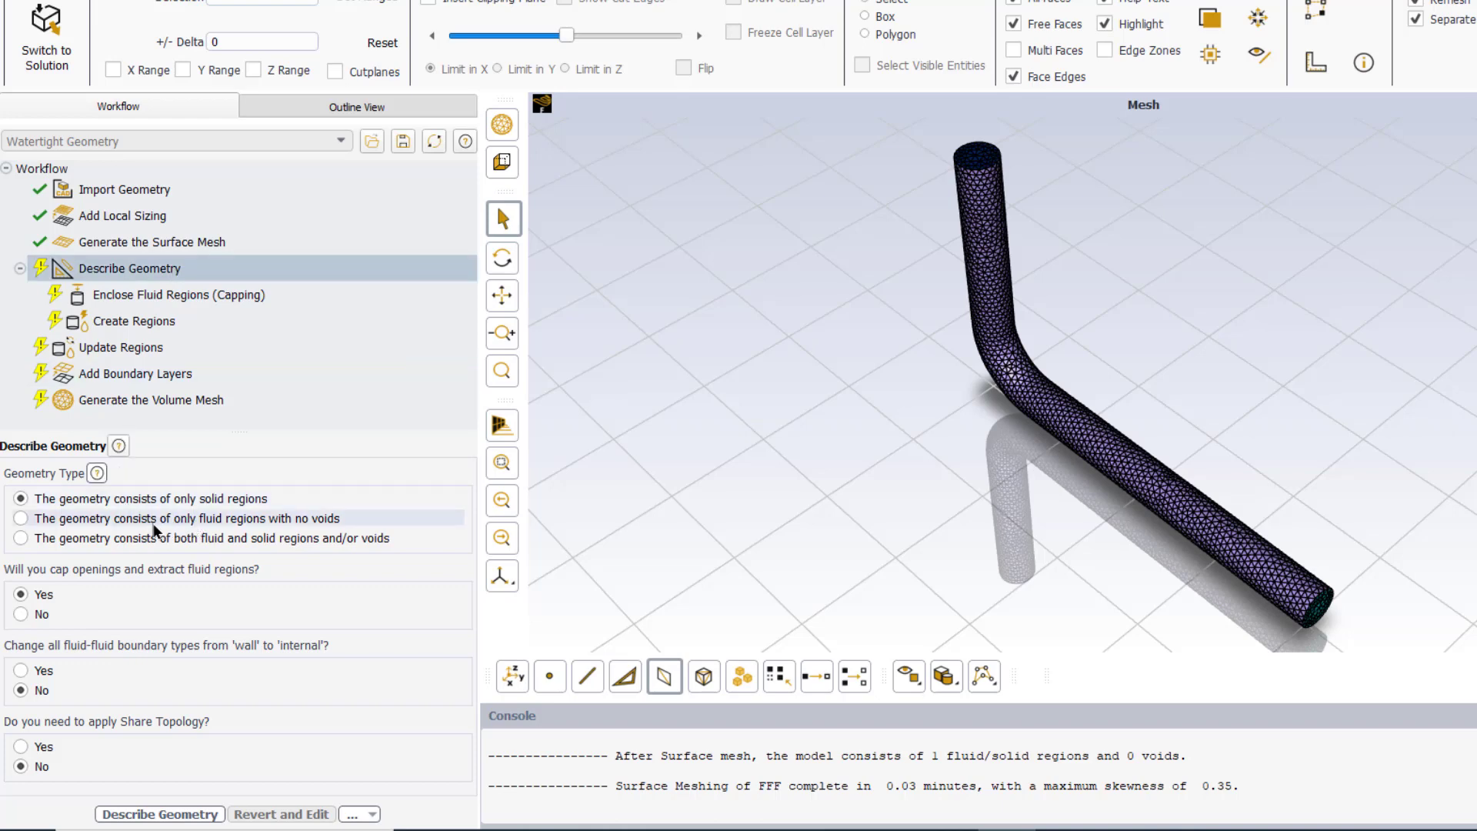
Describe the geometry as fluid-only, update inlet/outlet boundaries, and add 3 boundary layers.
left_click(21, 517)
left_click(160, 814)
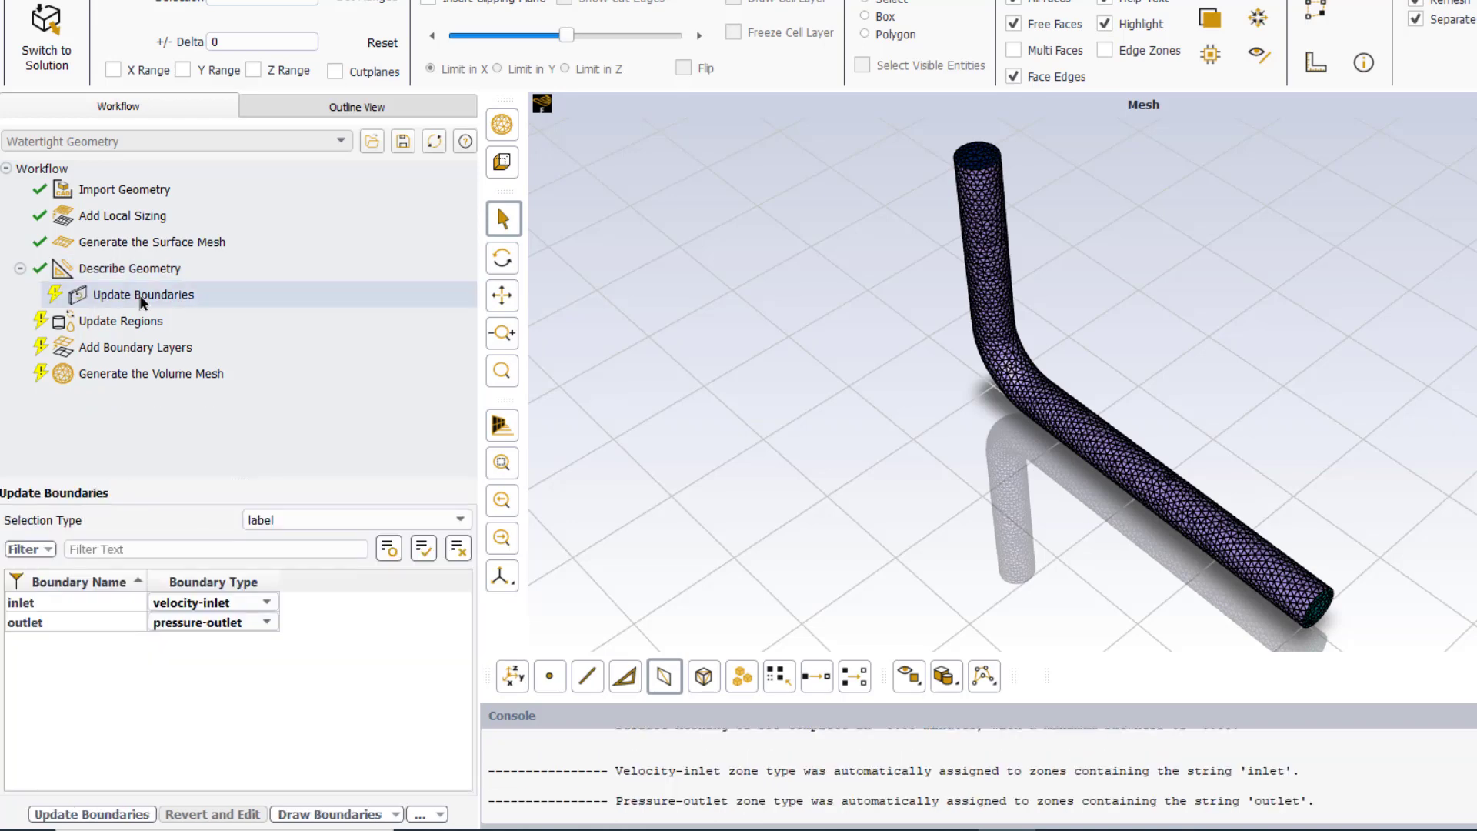
left_click(141, 300)
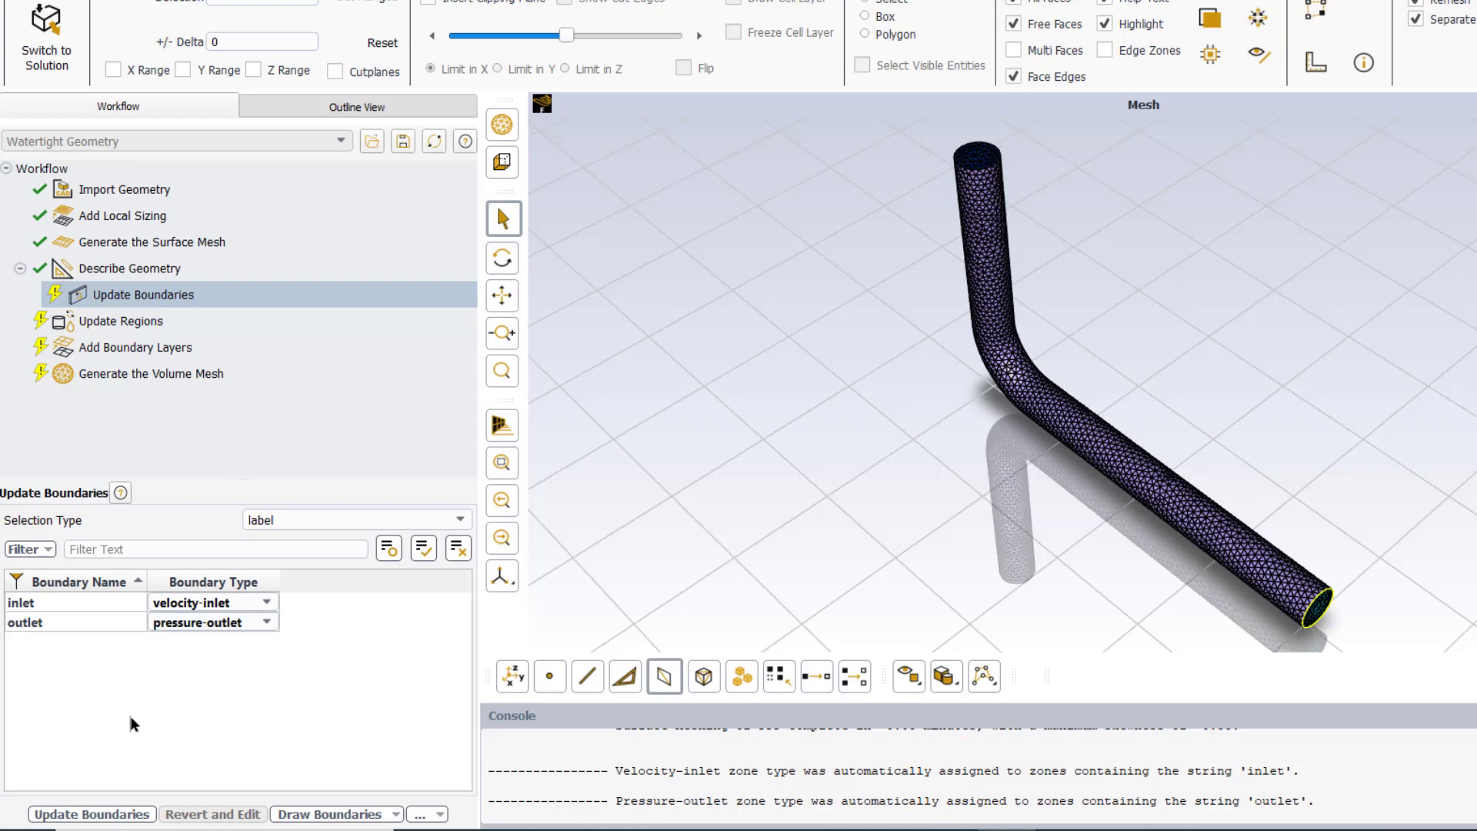
left_click(91, 814)
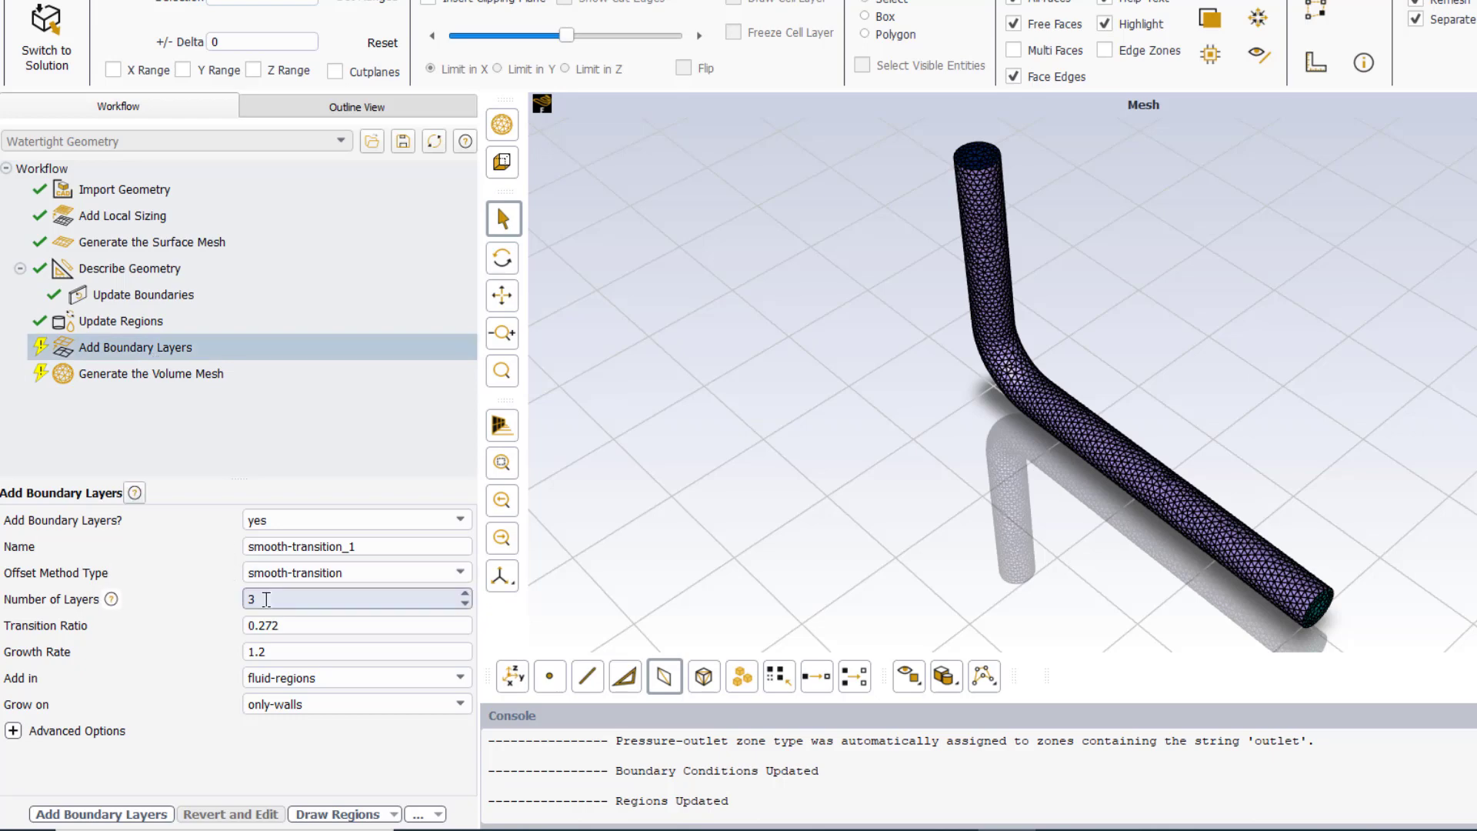
key("Return")
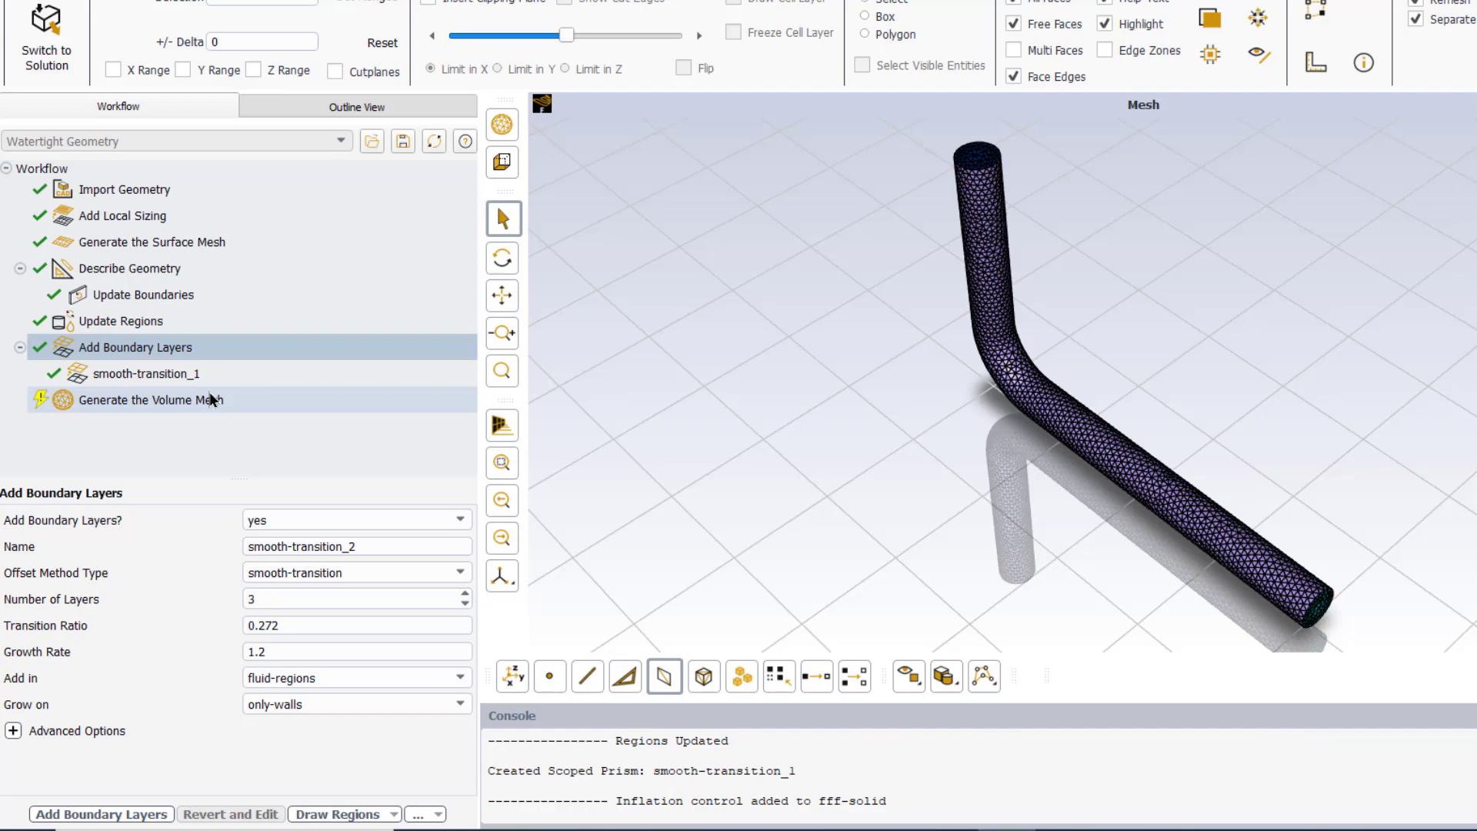
Generate the polyhedral volume mesh and switch to the Fluent solver.
left_click(212, 399)
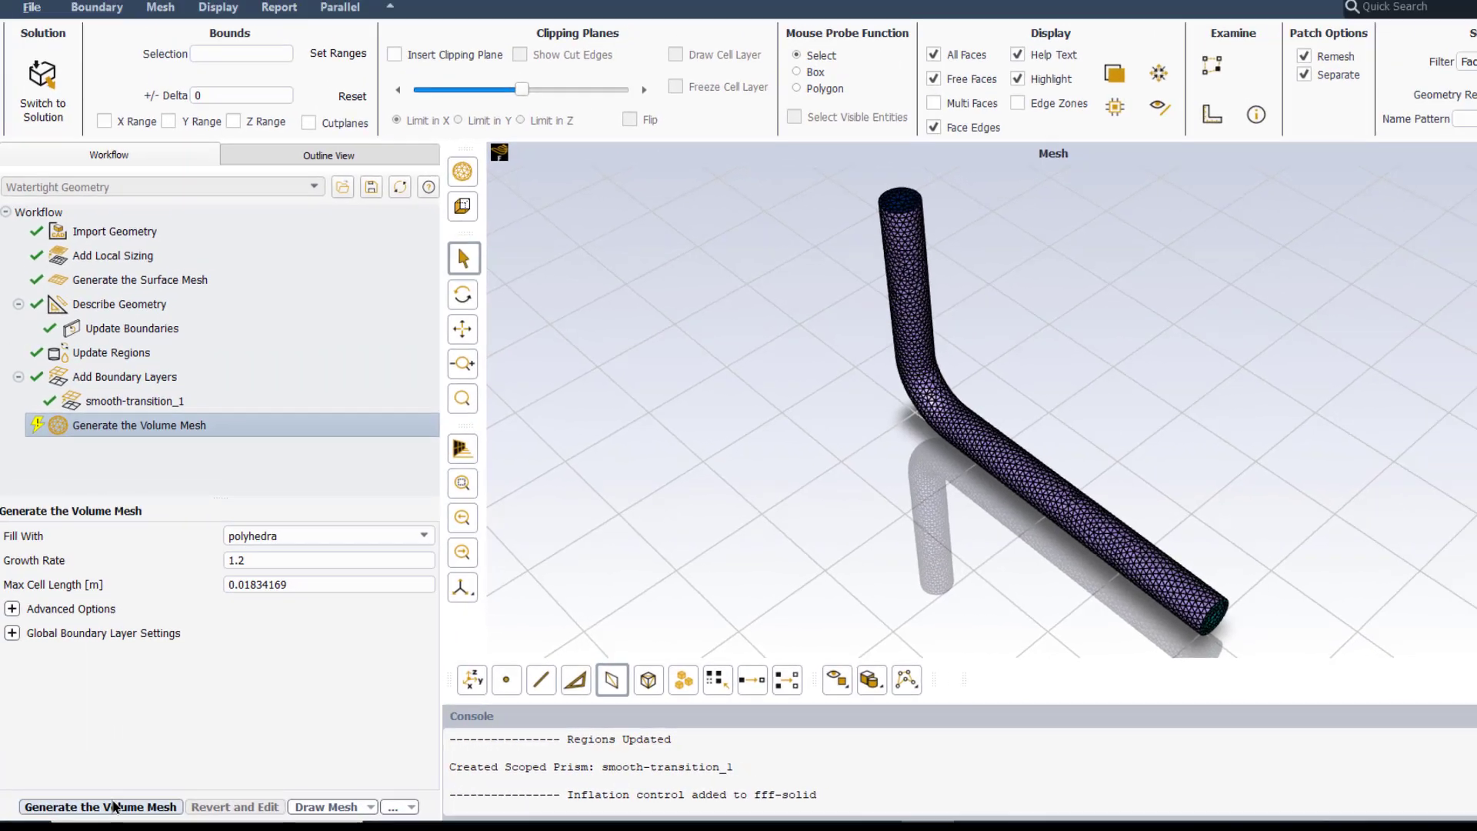
left_click(113, 807)
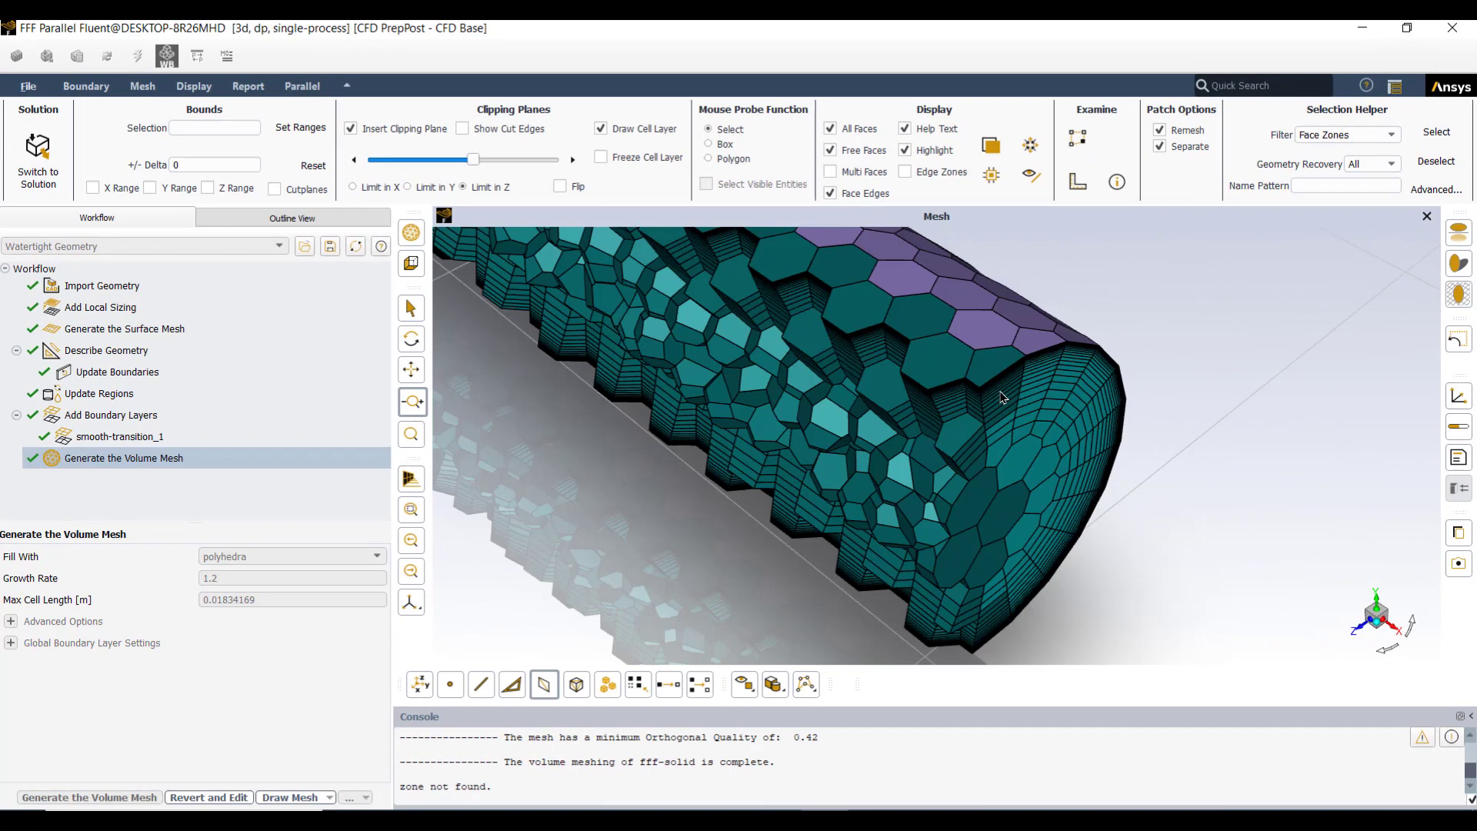
scroll(1008, 394, "up", 5)
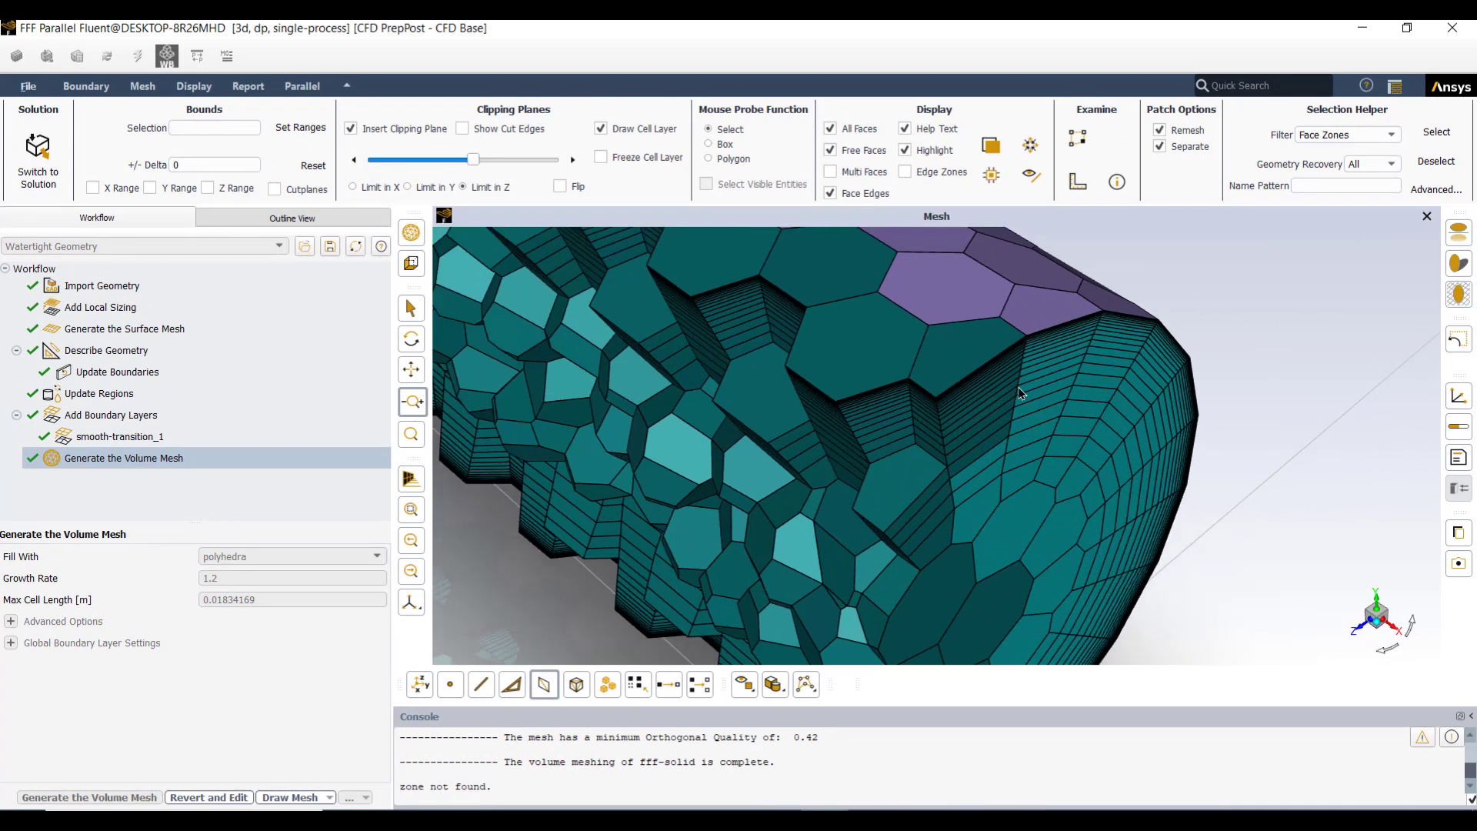
scroll(957, 400, "up", 1)
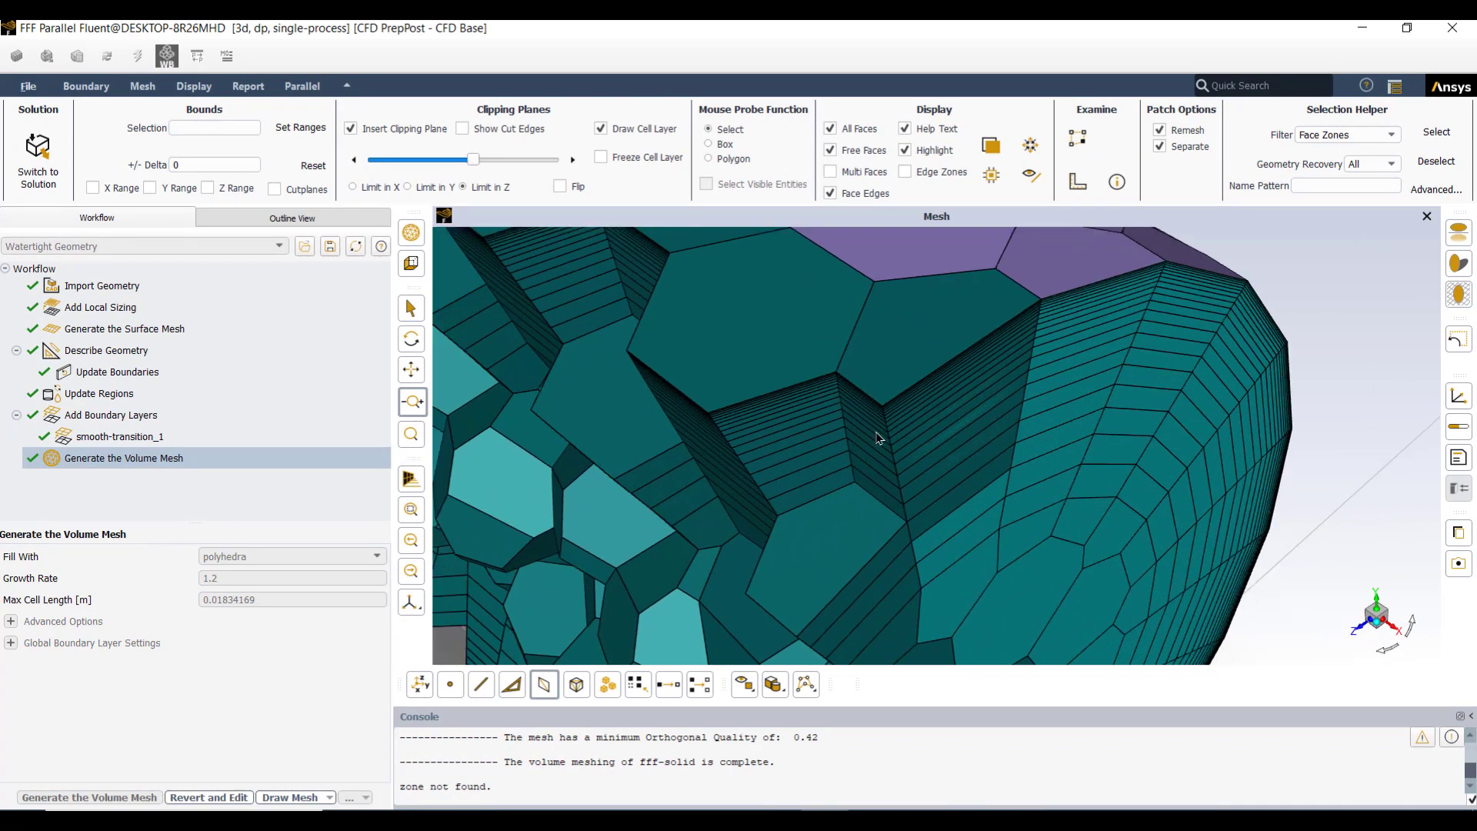
left_click(48, 180)
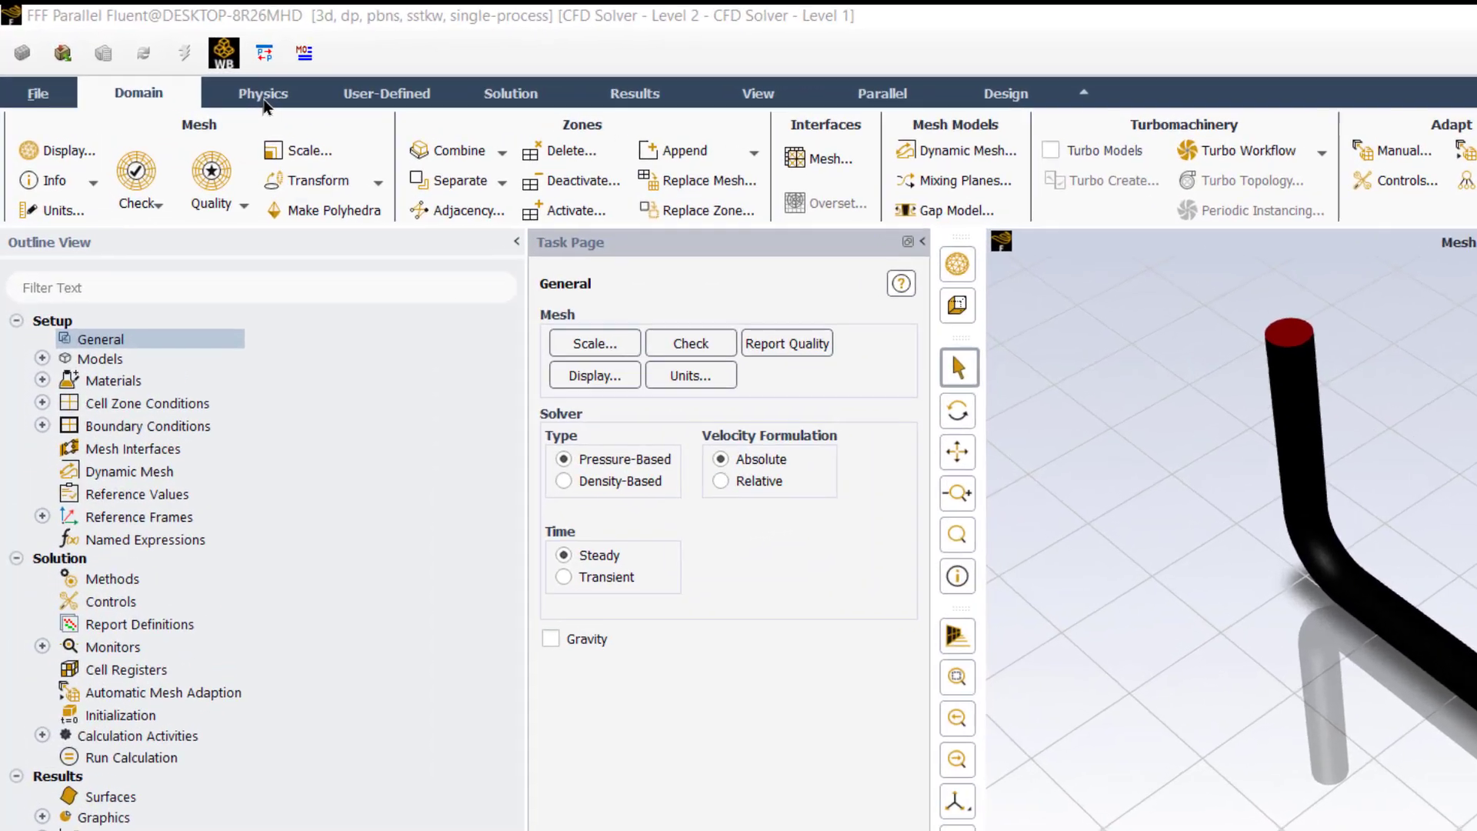
Review the k-omega SST viscous turbulence model in the Physics settings.
left_click(196, 86)
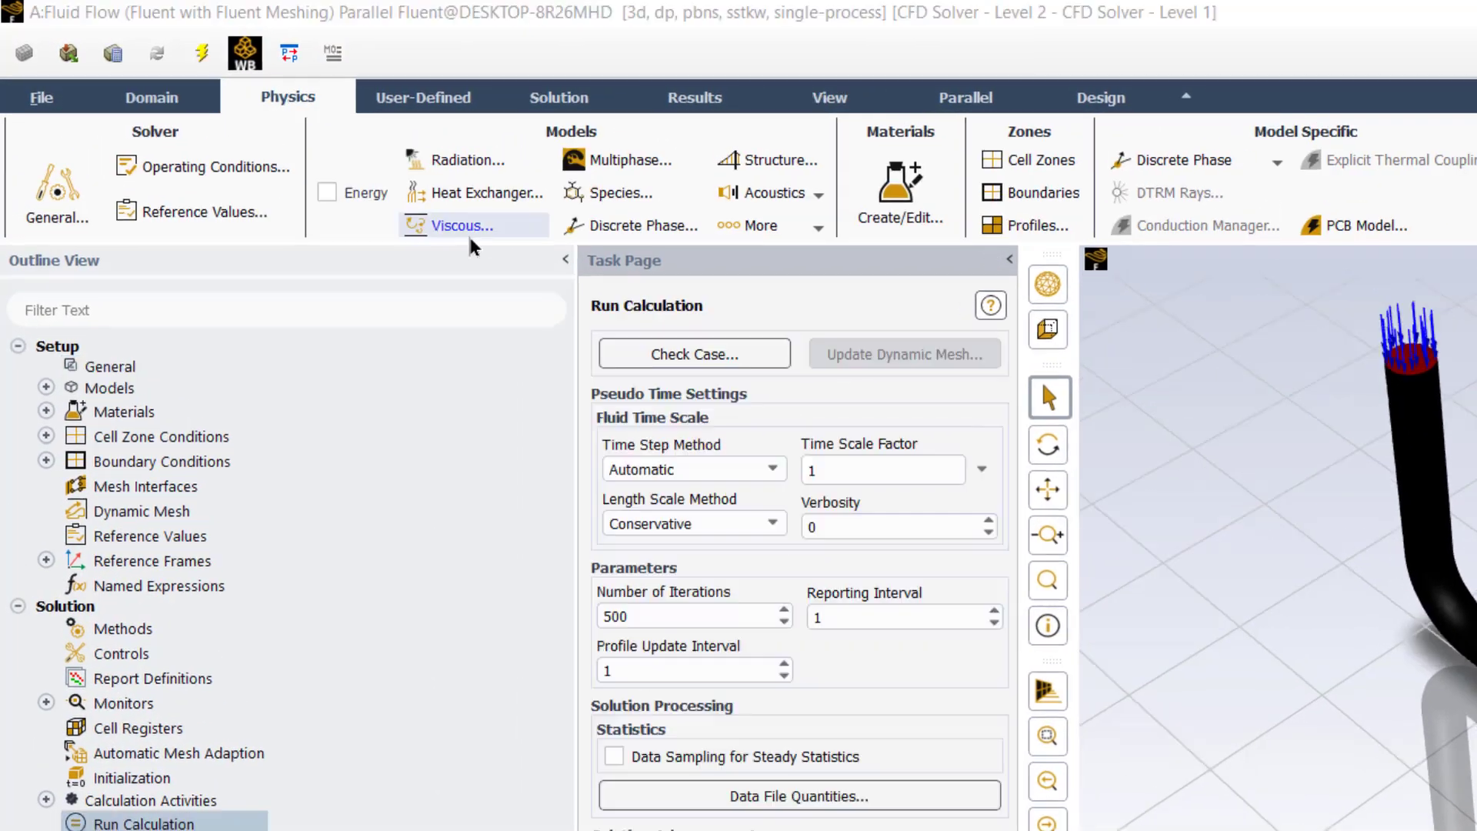
left_click(463, 223)
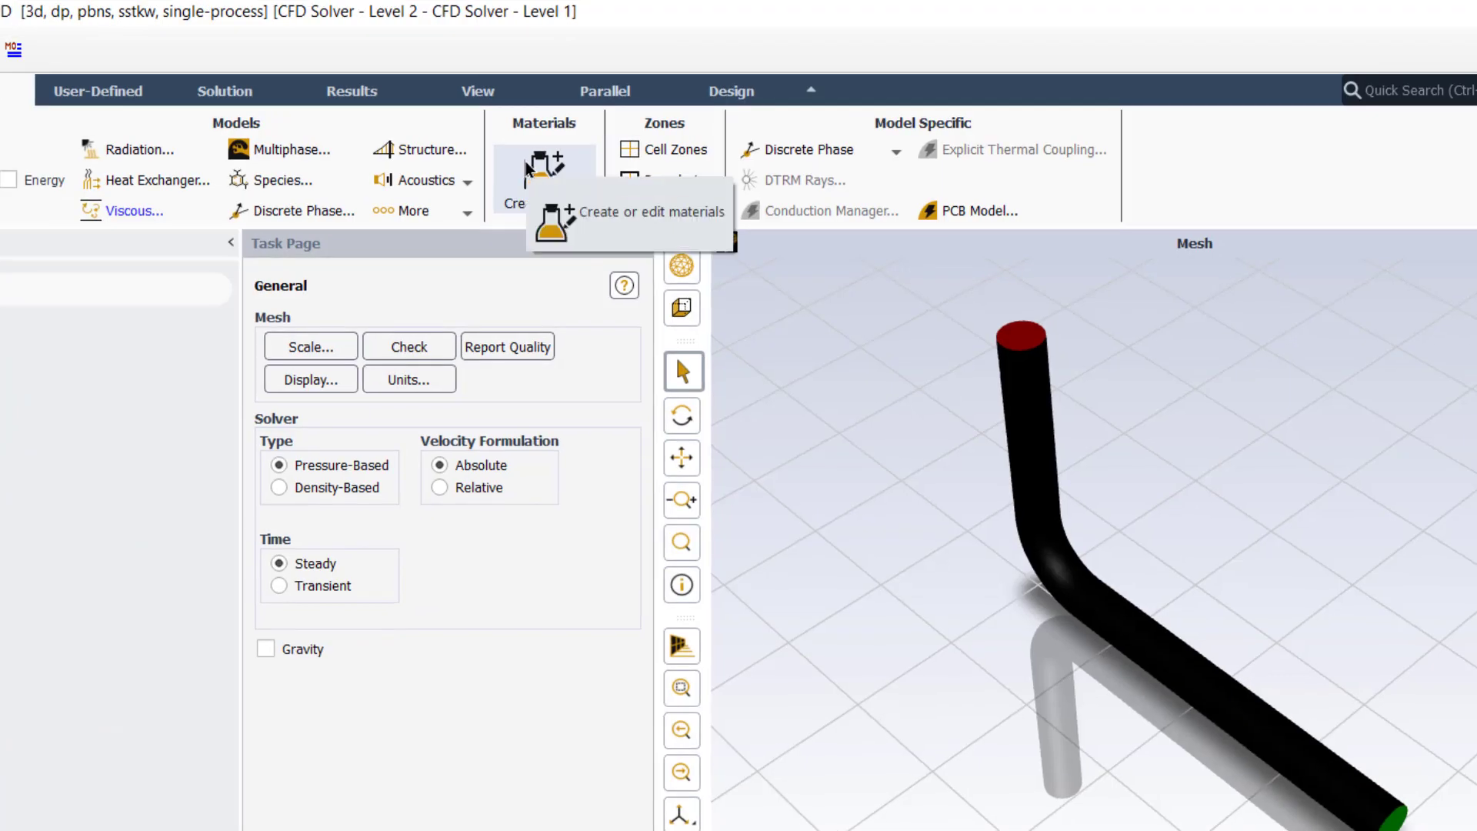
Check that air is the fluid material and apply air to the 'solid' cell zone.
left_click(603, 142)
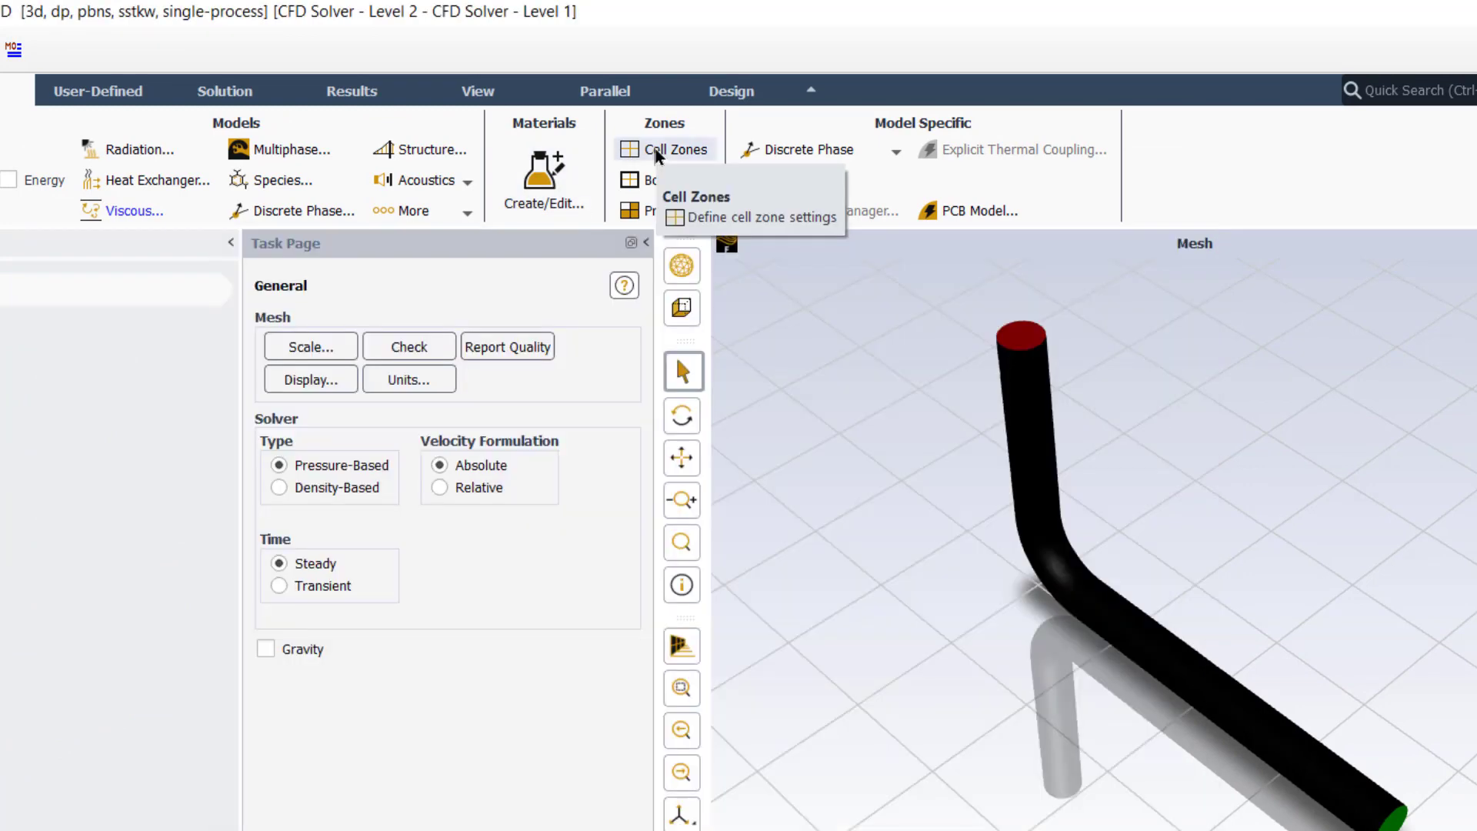
left_click(657, 150)
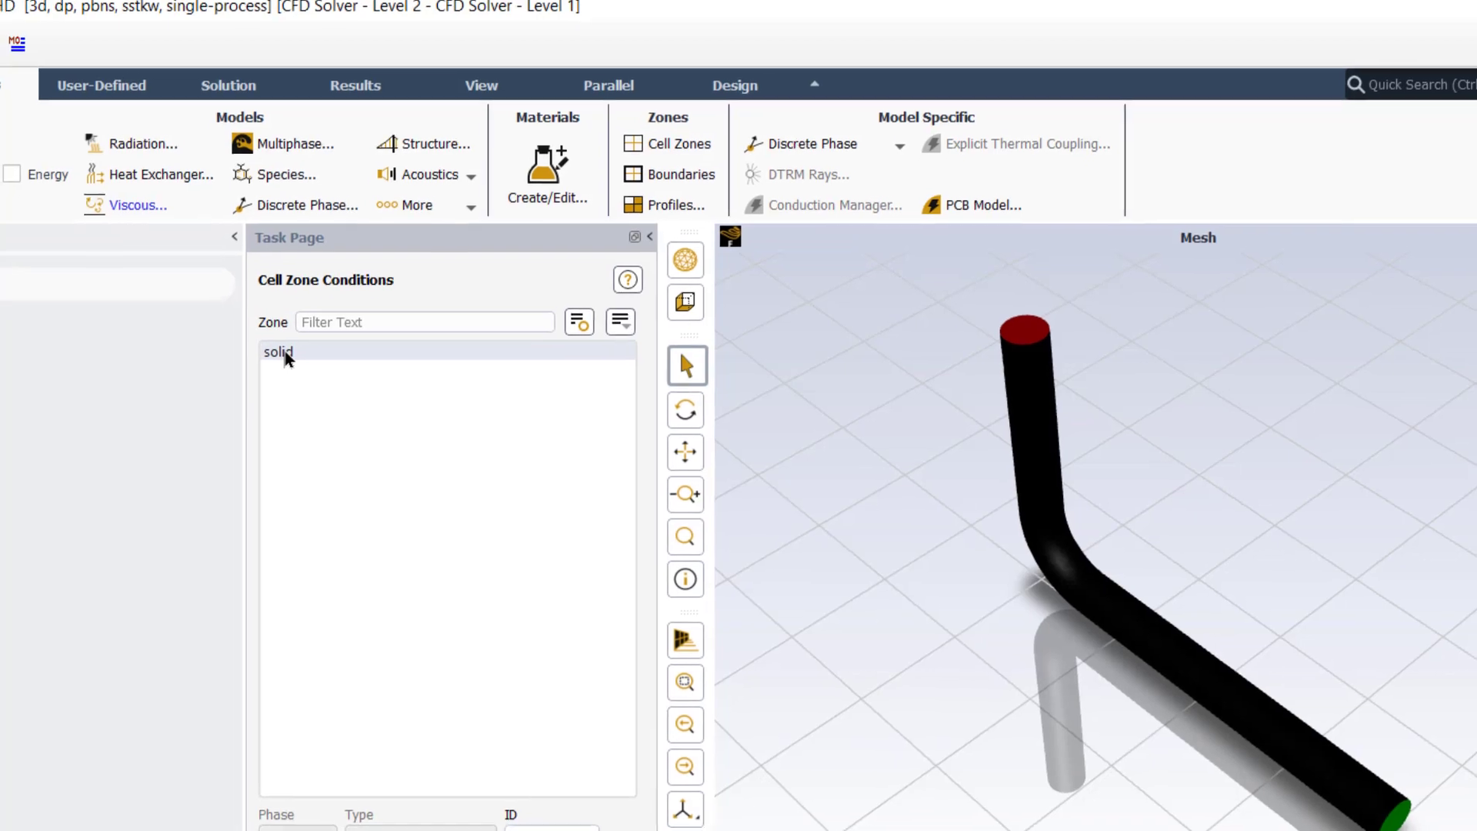
double_click(284, 355)
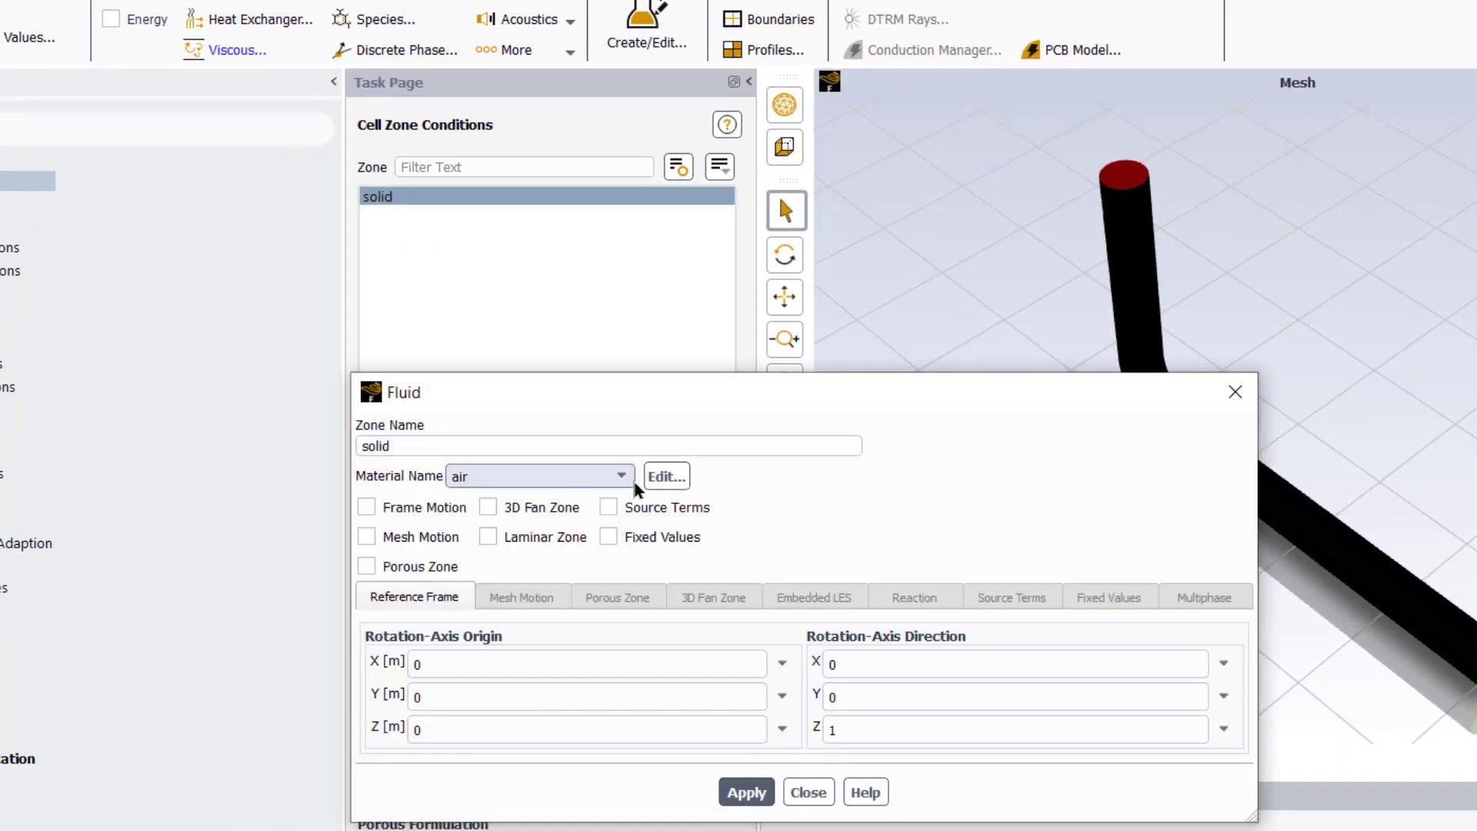
left_click(746, 792)
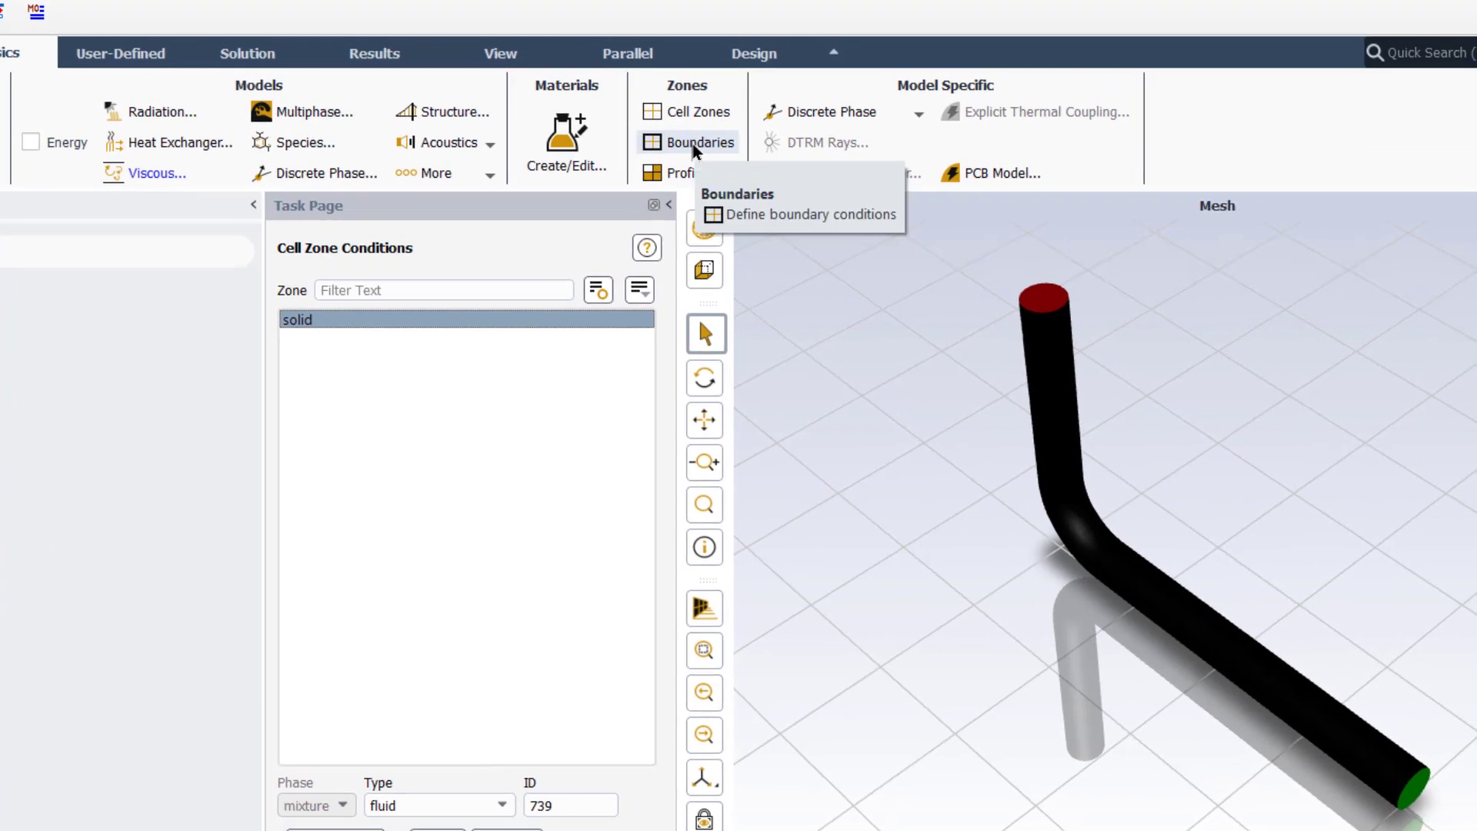
Set the inlet's velocity magnitude and confirm the outlet is a pressure-outlet.
left_click(695, 146)
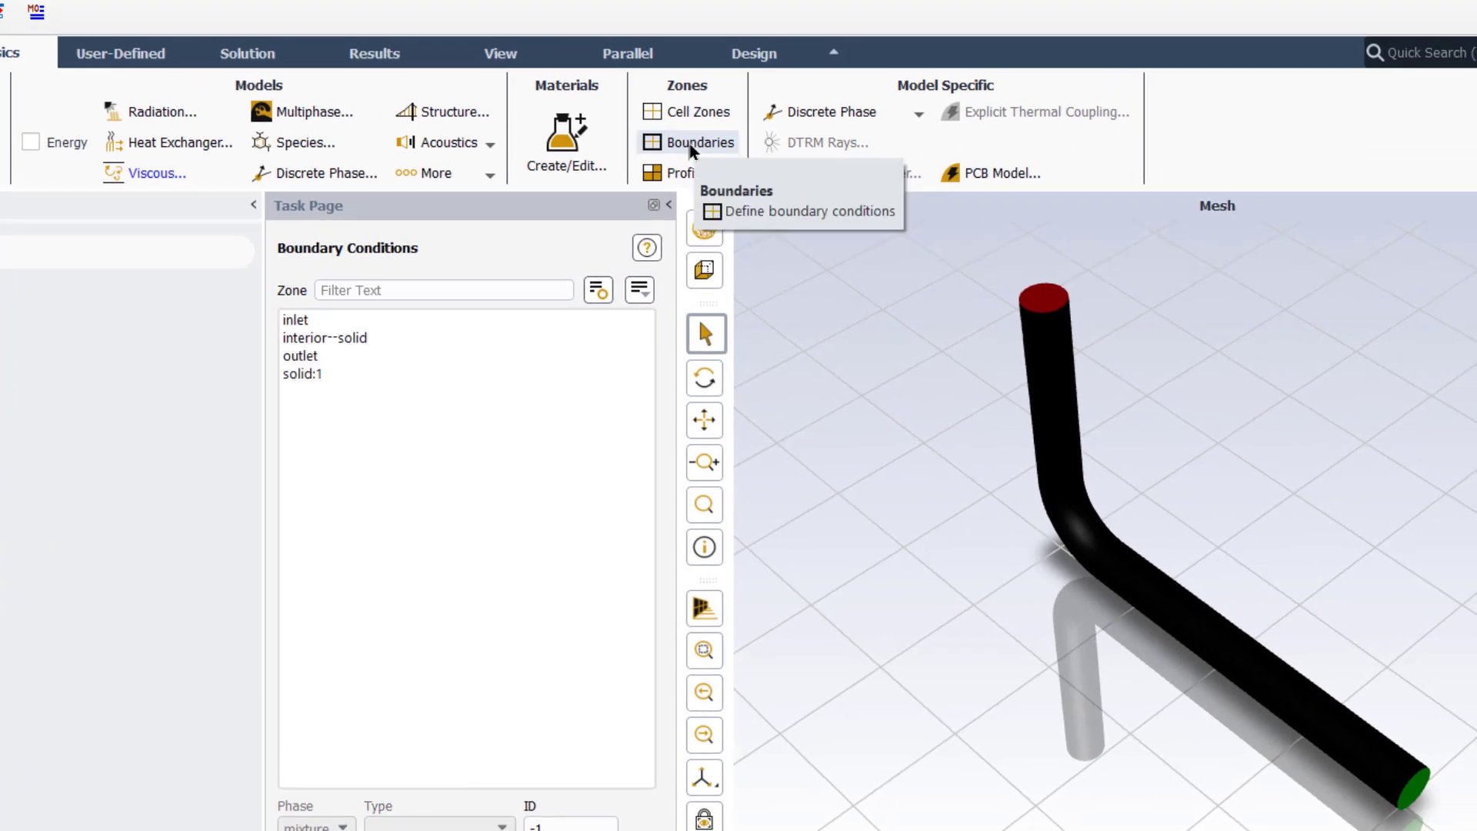
left_click(300, 320)
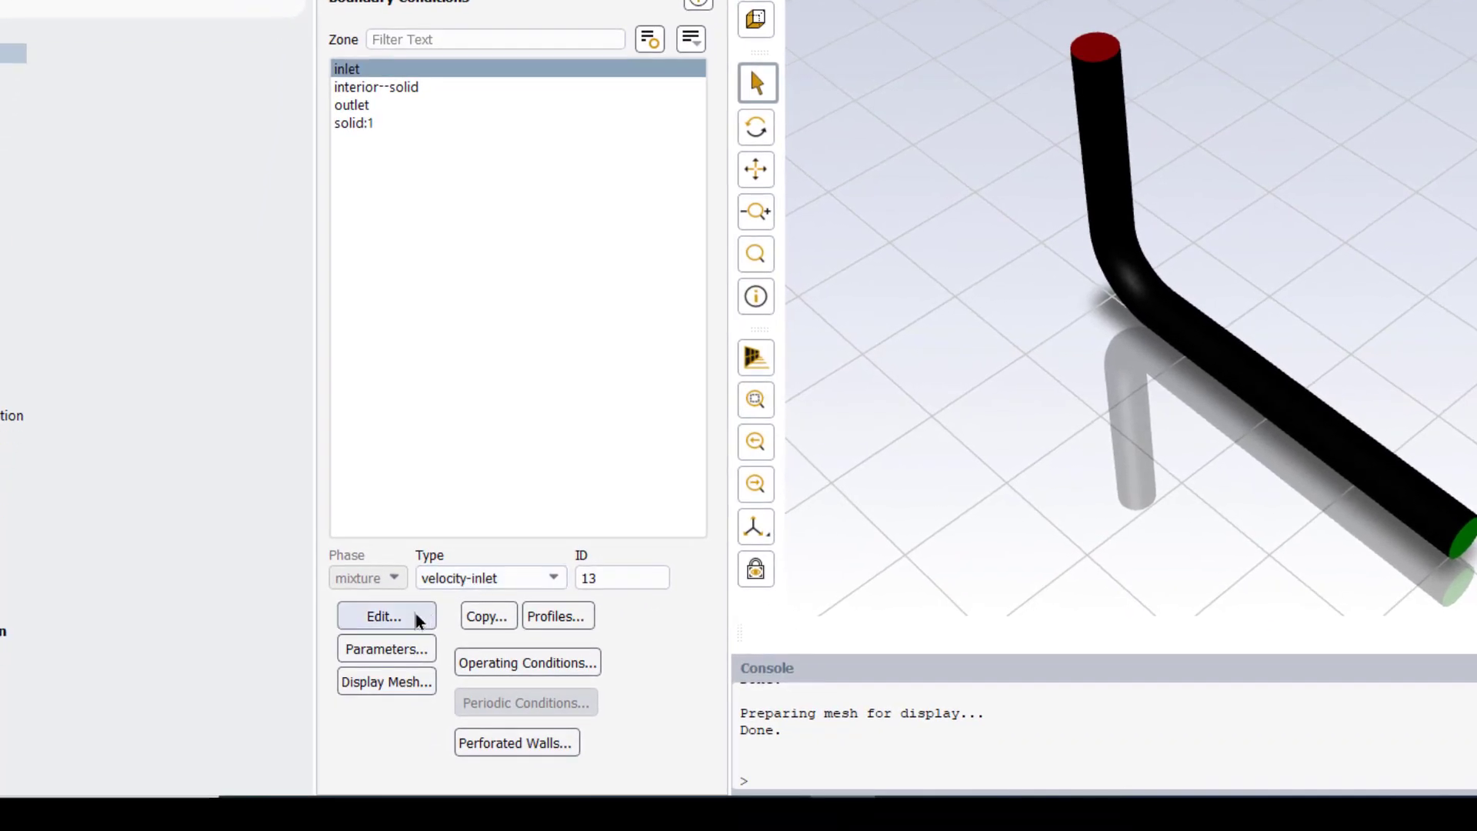
left_click(398, 620)
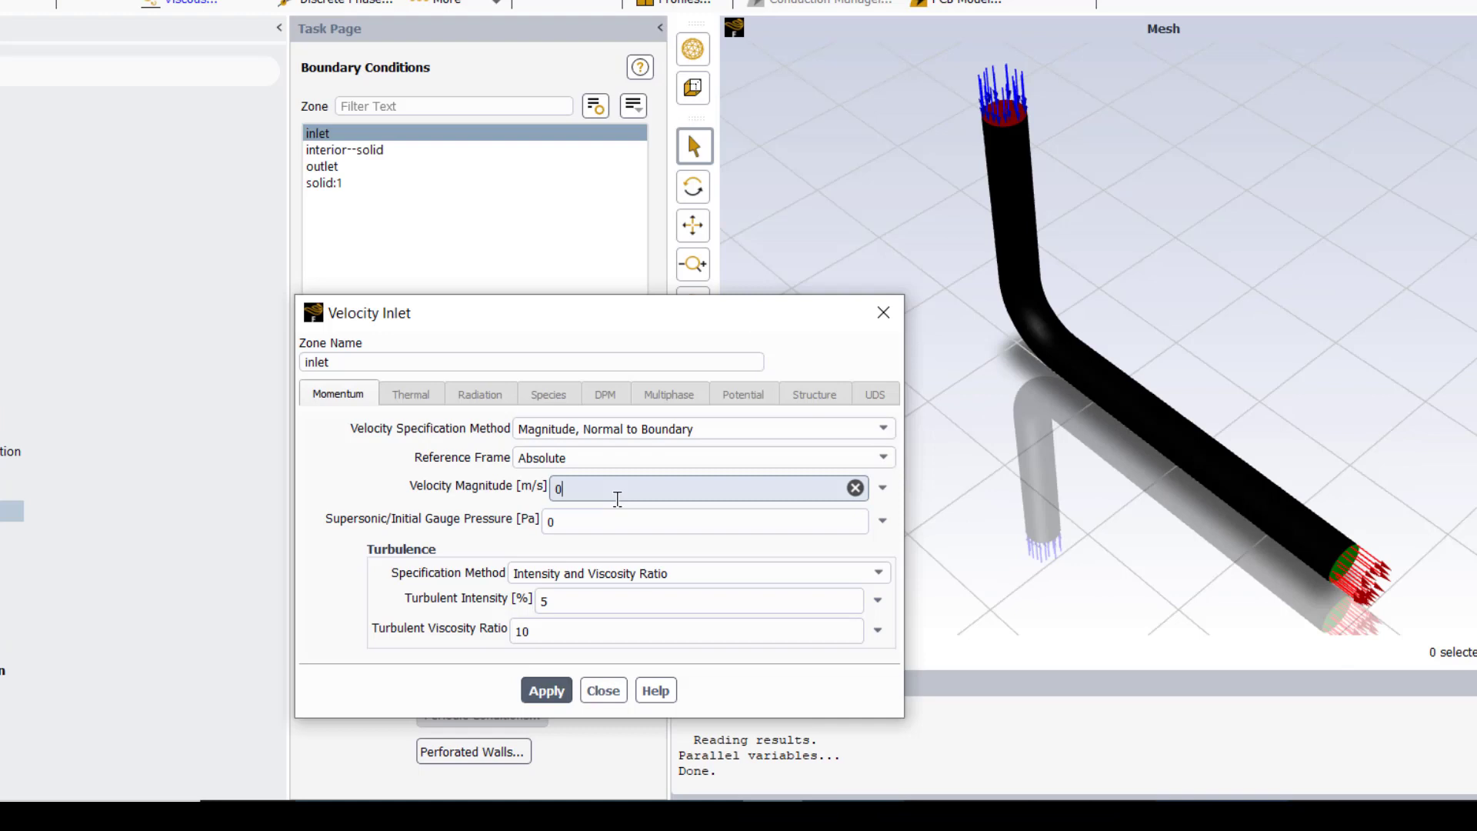
key("BackSpace")
key("Escape")
left_click(329, 168)
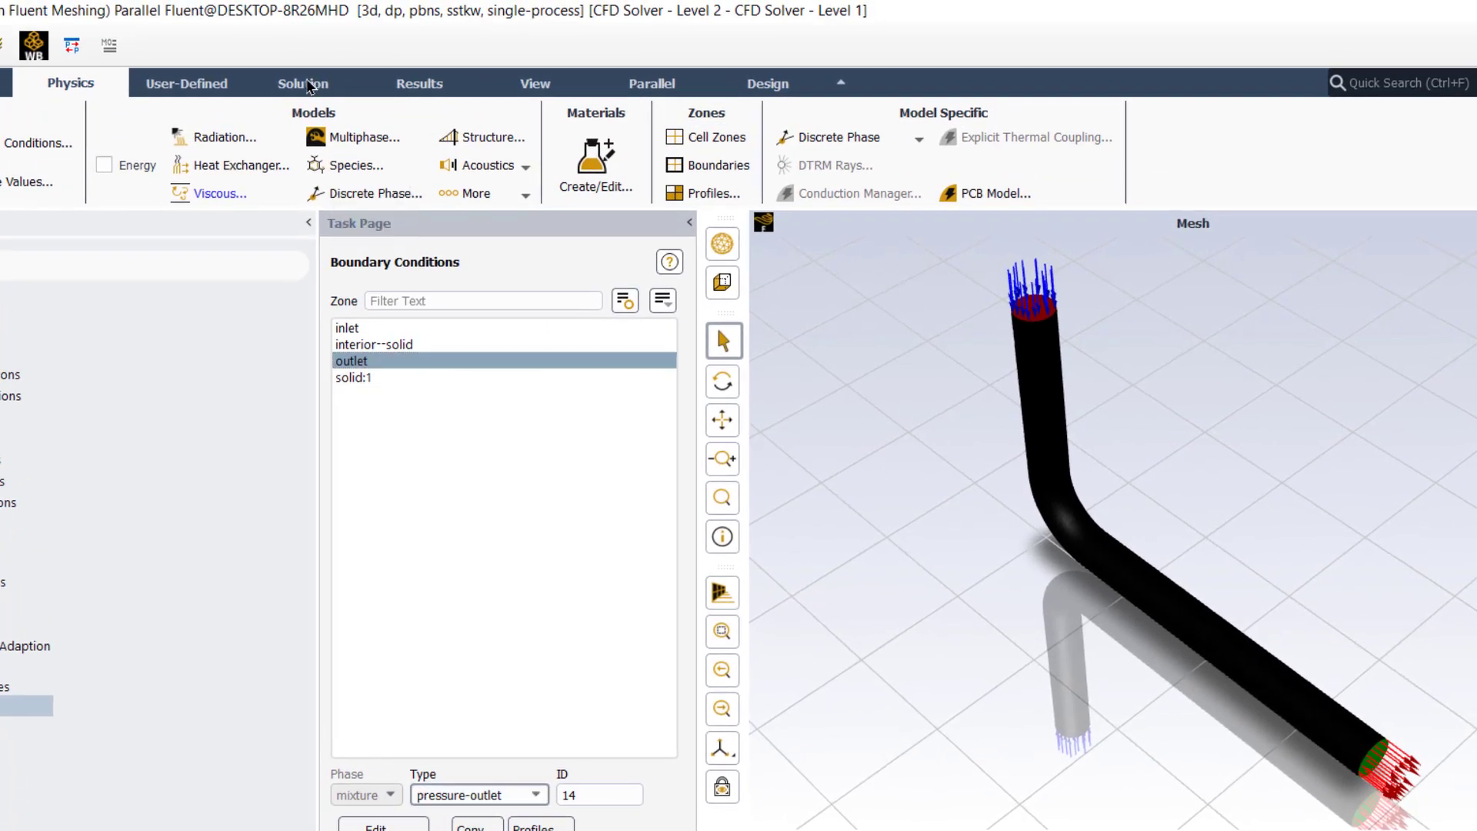
left_click(306, 84)
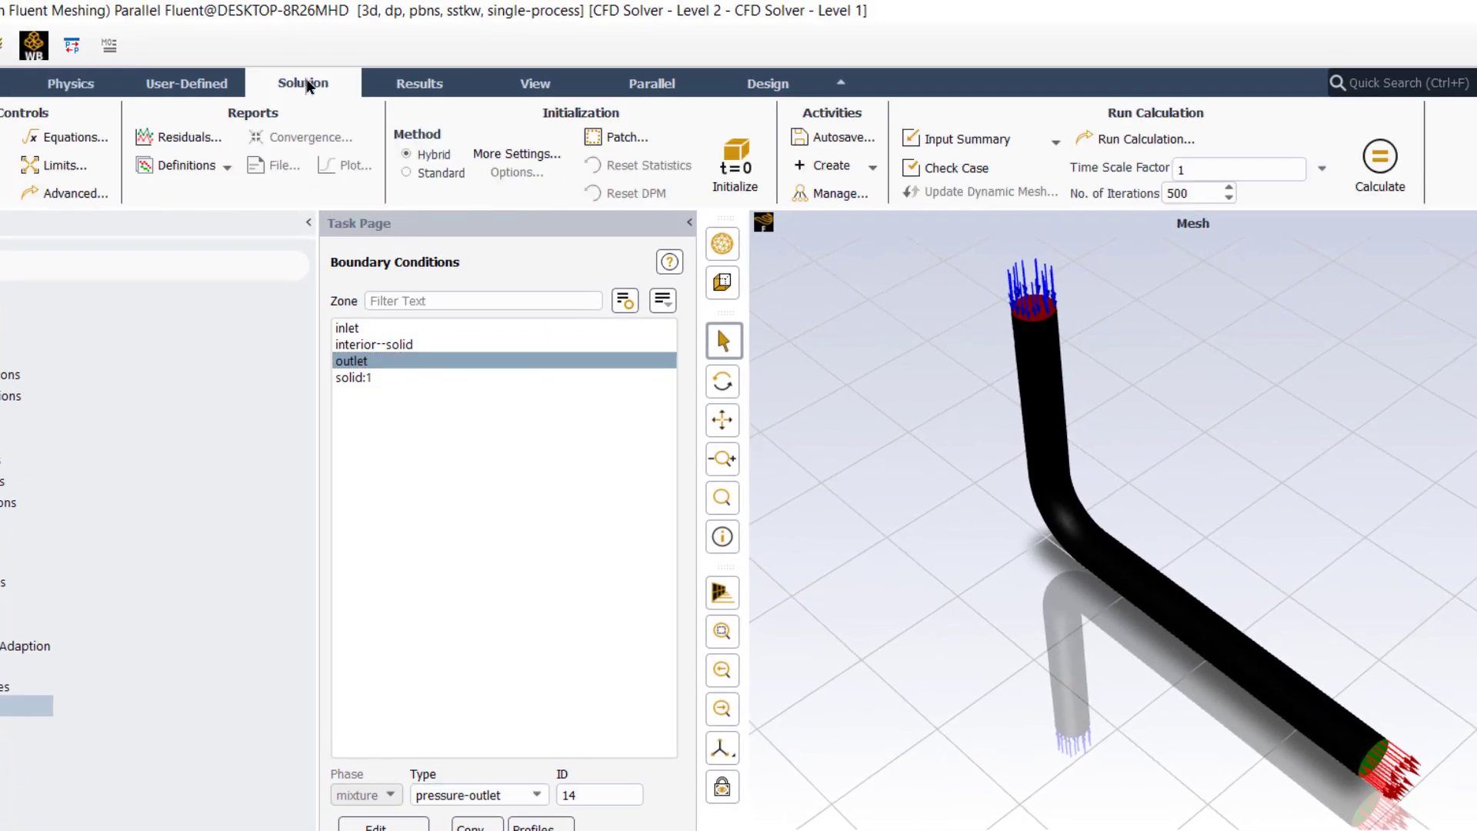
Tighten the continuity residual convergence criterion to 1e-6.
left_click(185, 138)
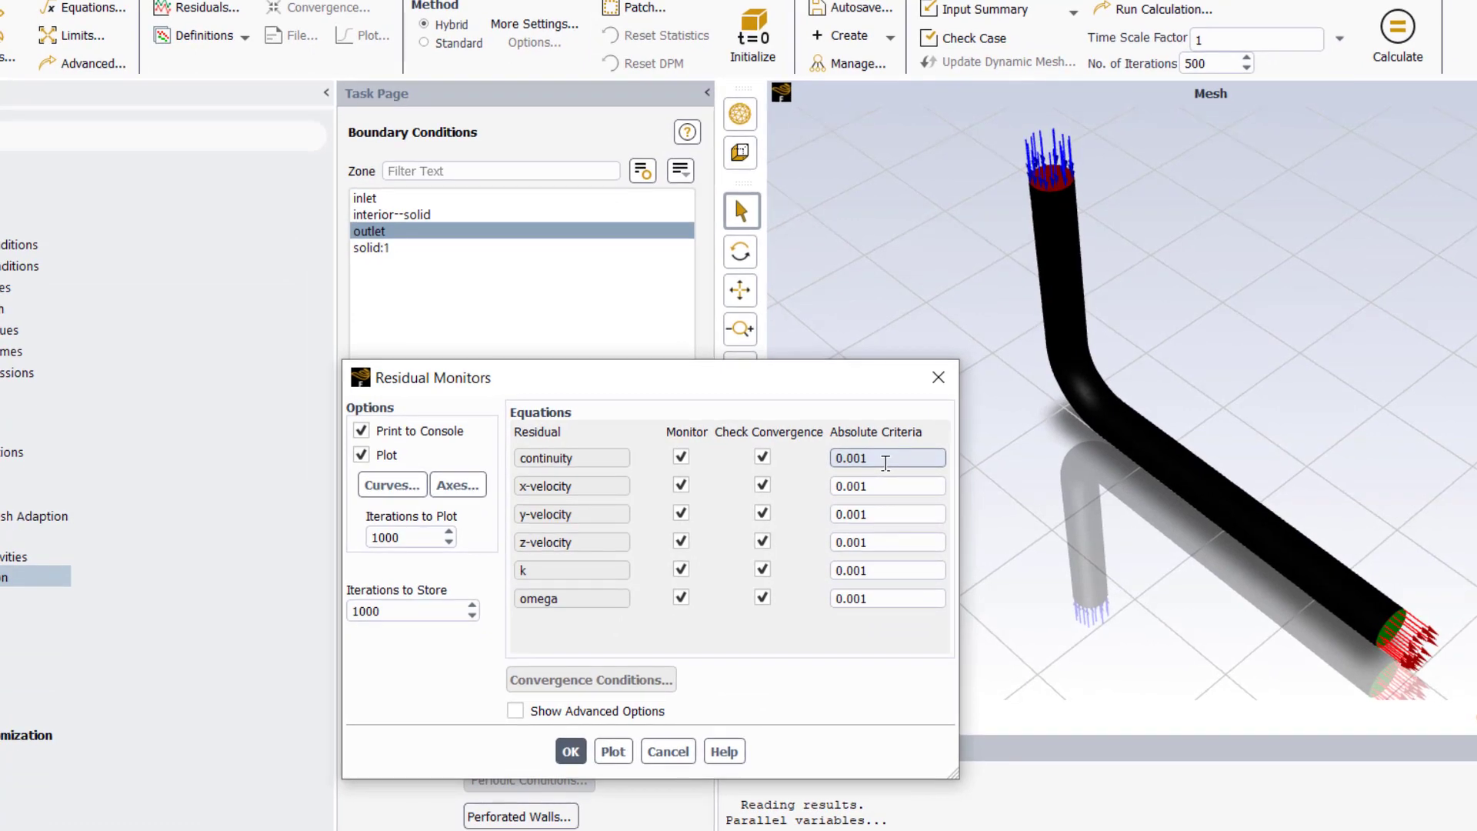
double_click(885, 459)
type("1e-6")
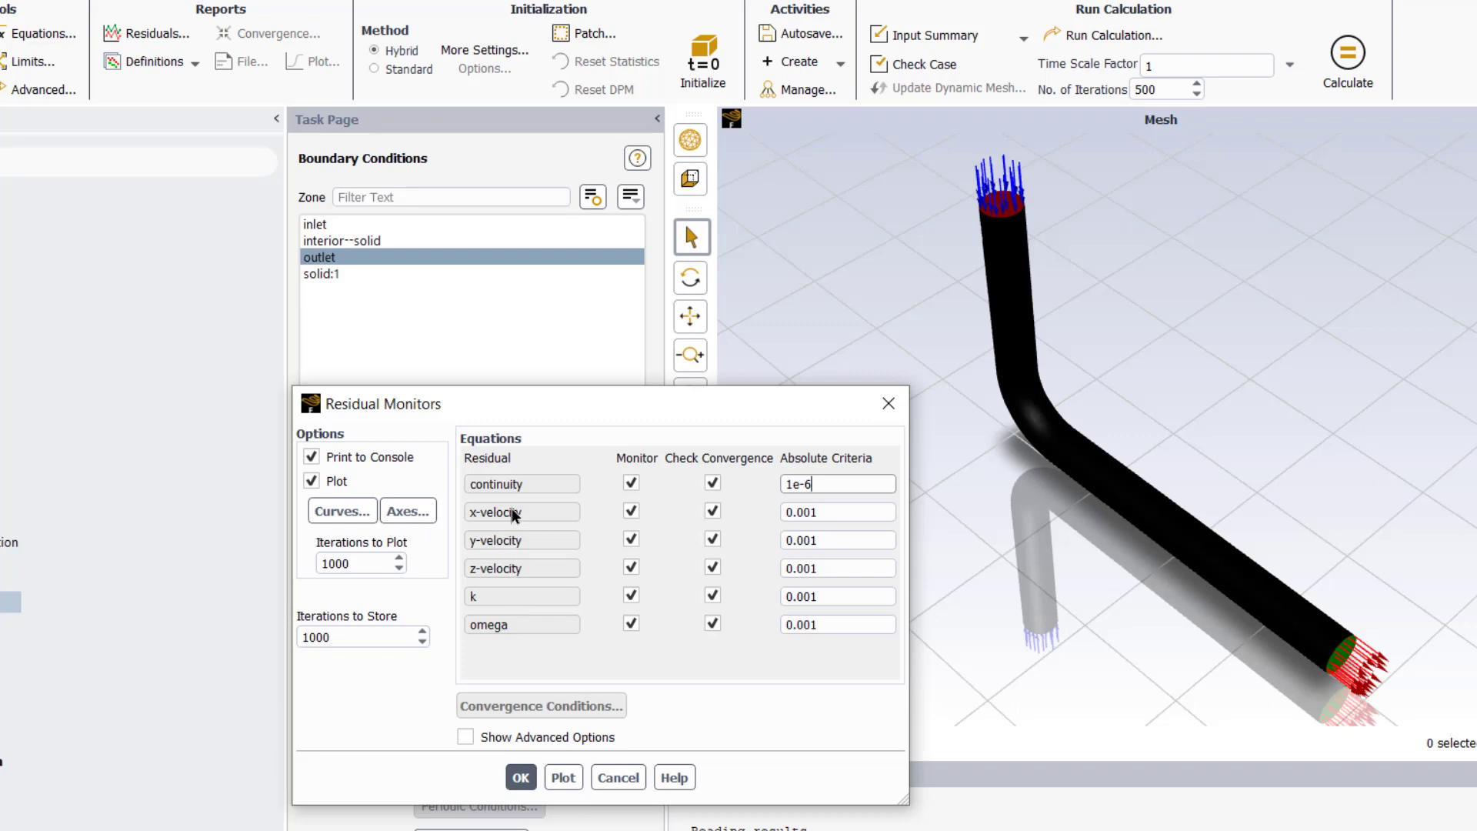
key("Return")
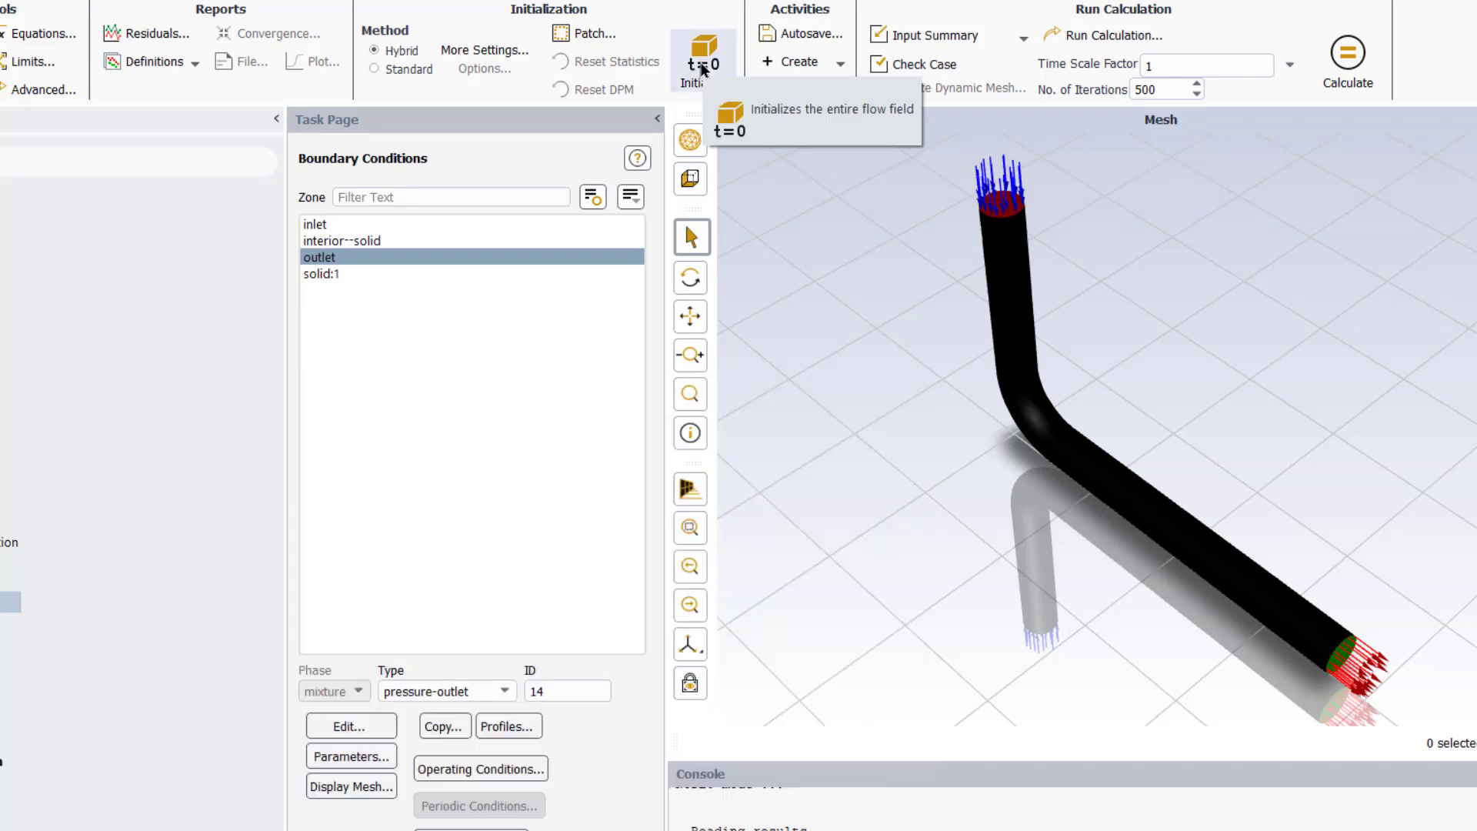
Initialize the flow field and run up to 500 iterations until the calculation completes.
left_click(701, 68)
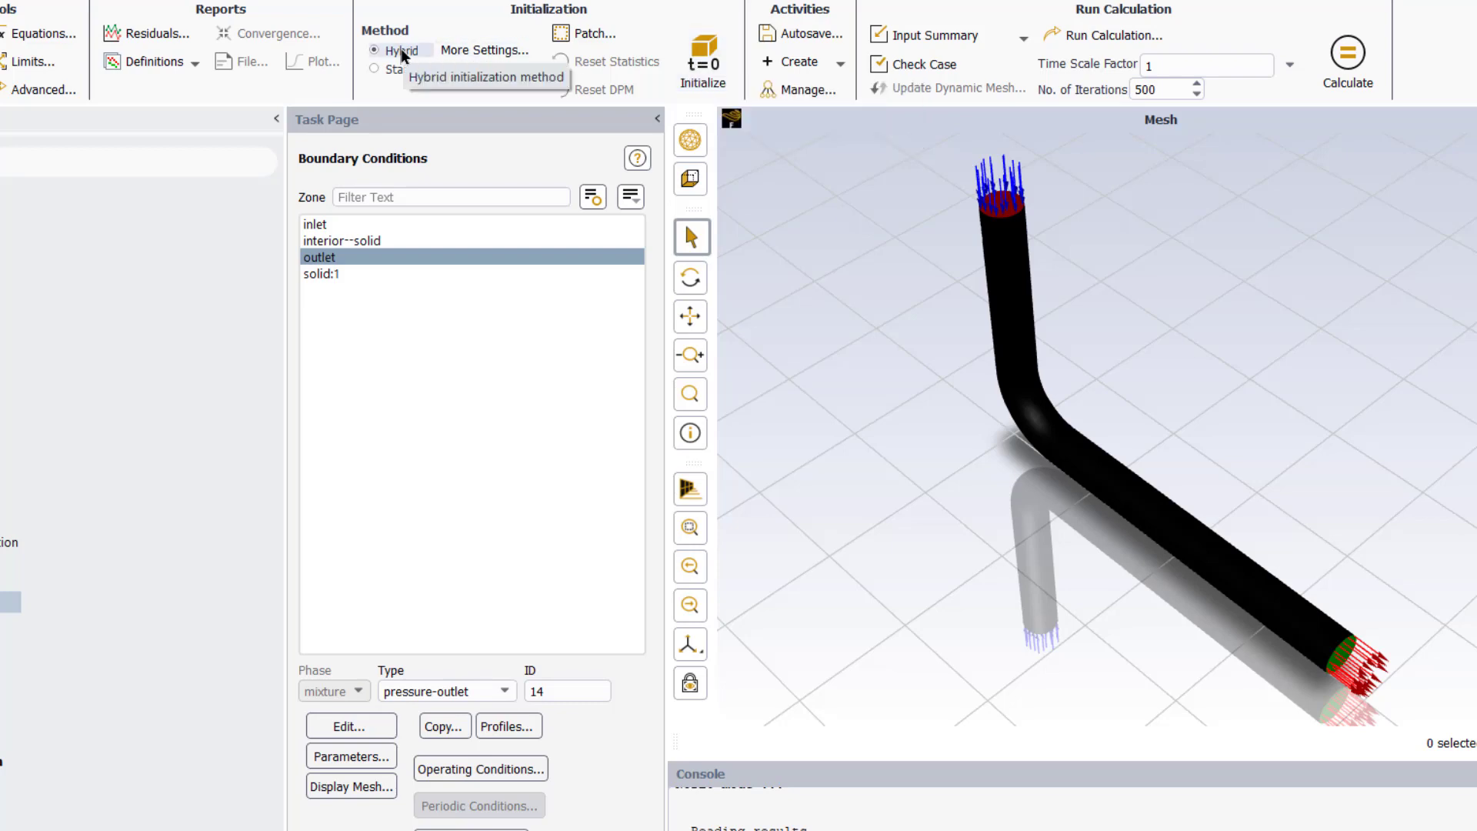
double_click(1161, 91)
type("0")
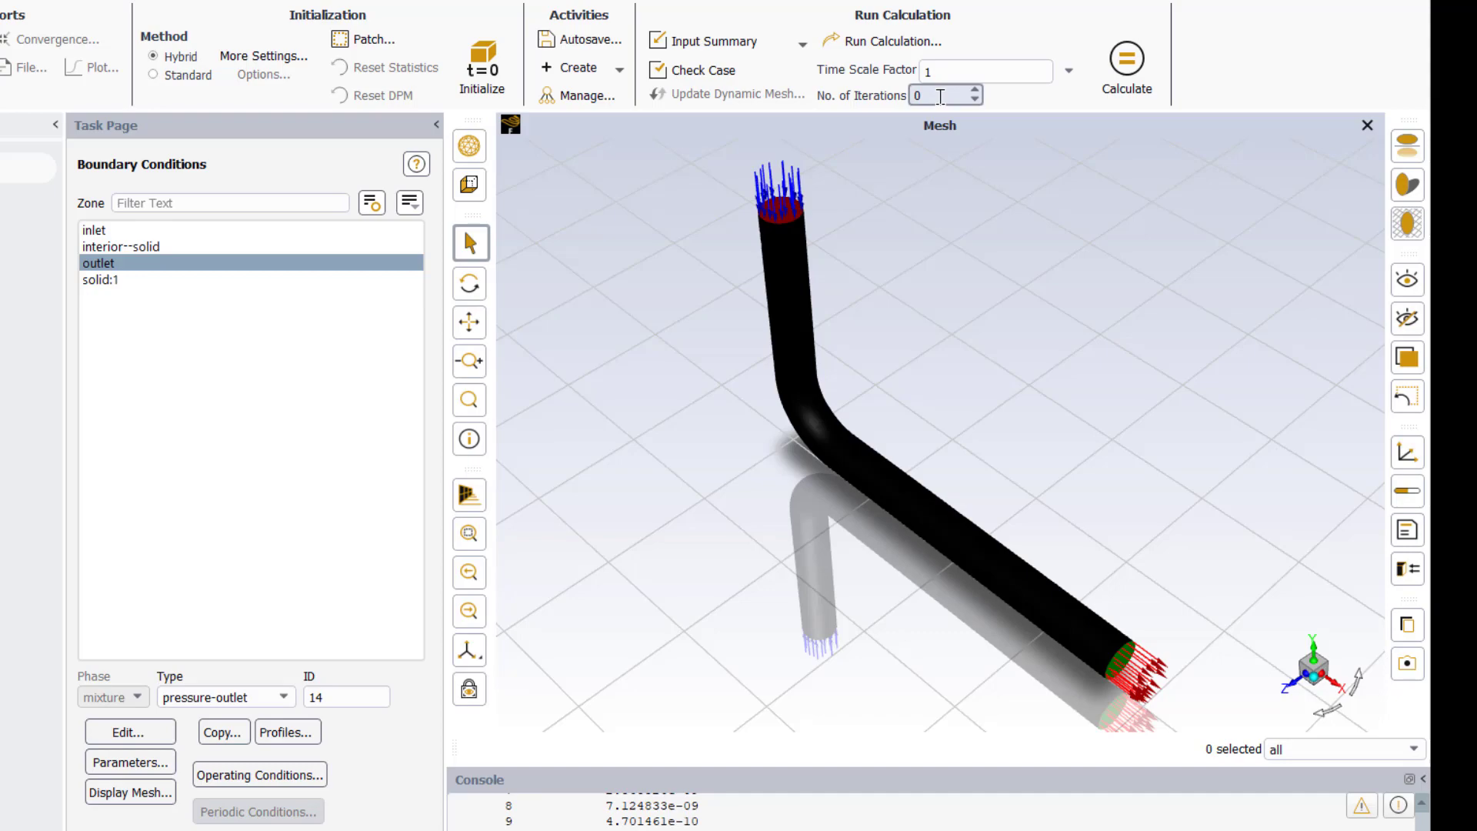
key("ctrl+z")
left_click(1127, 58)
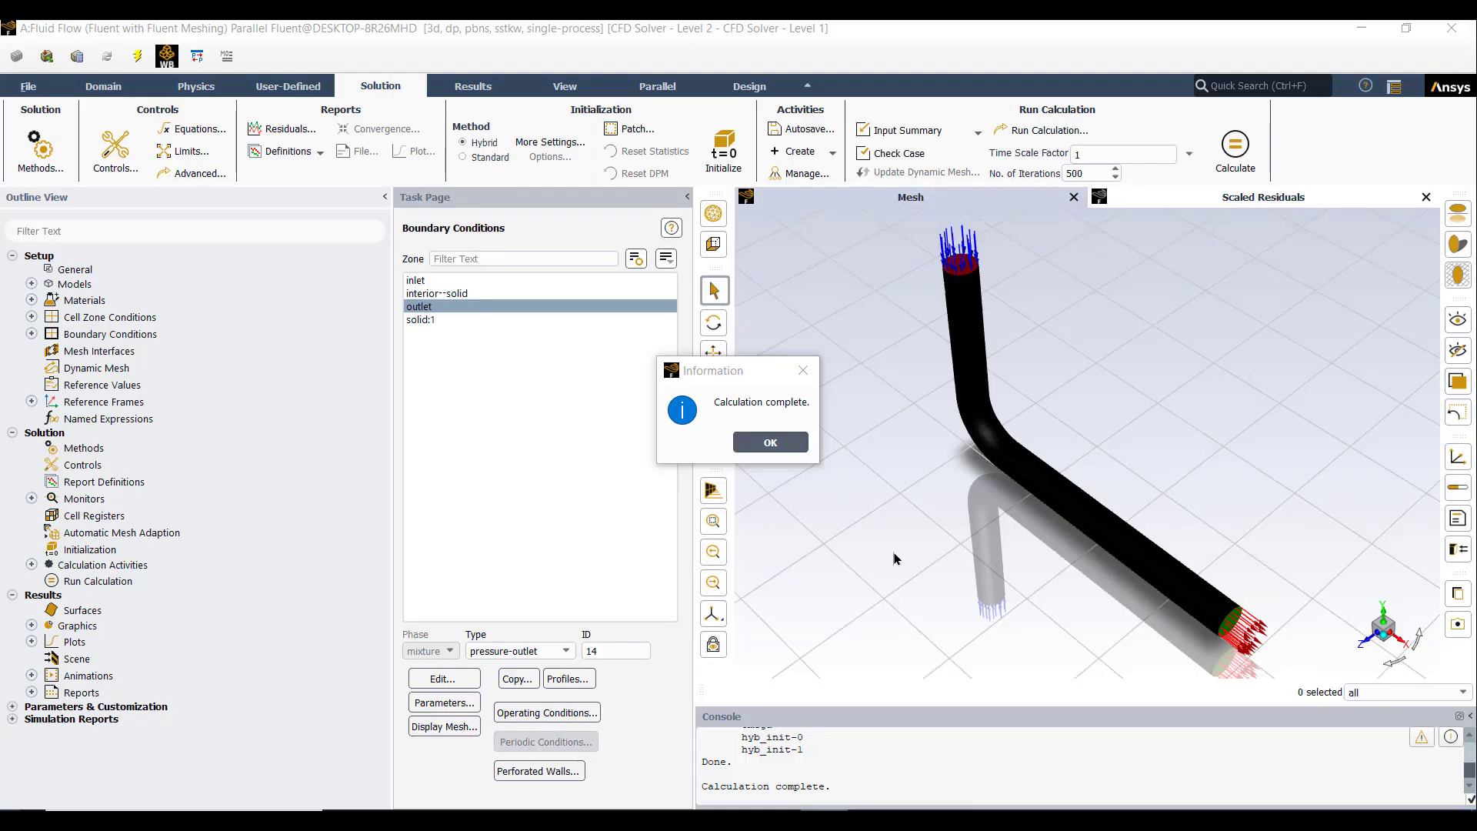
key("Return")
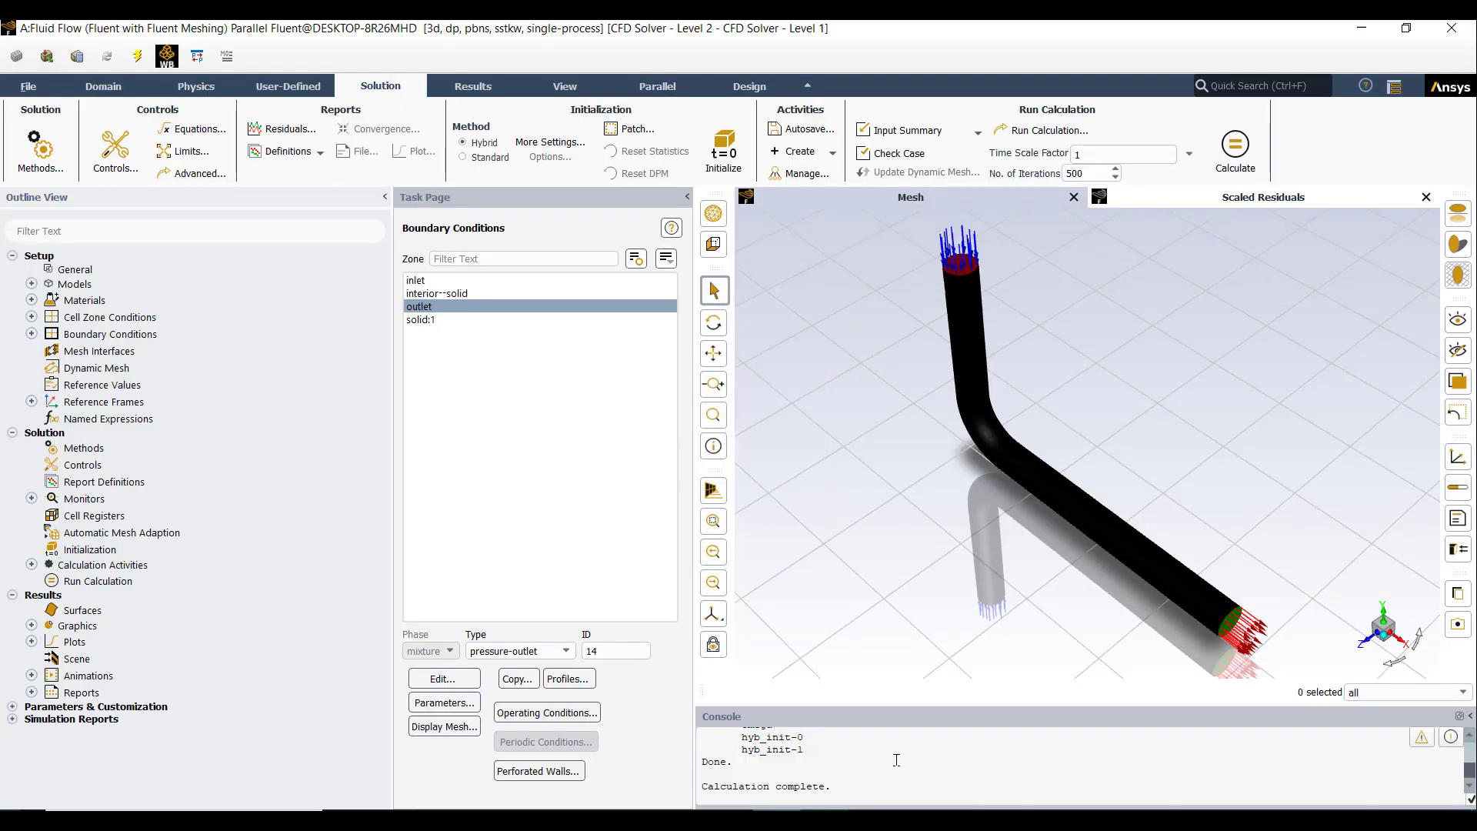
scroll(846, 770, "up", 5)
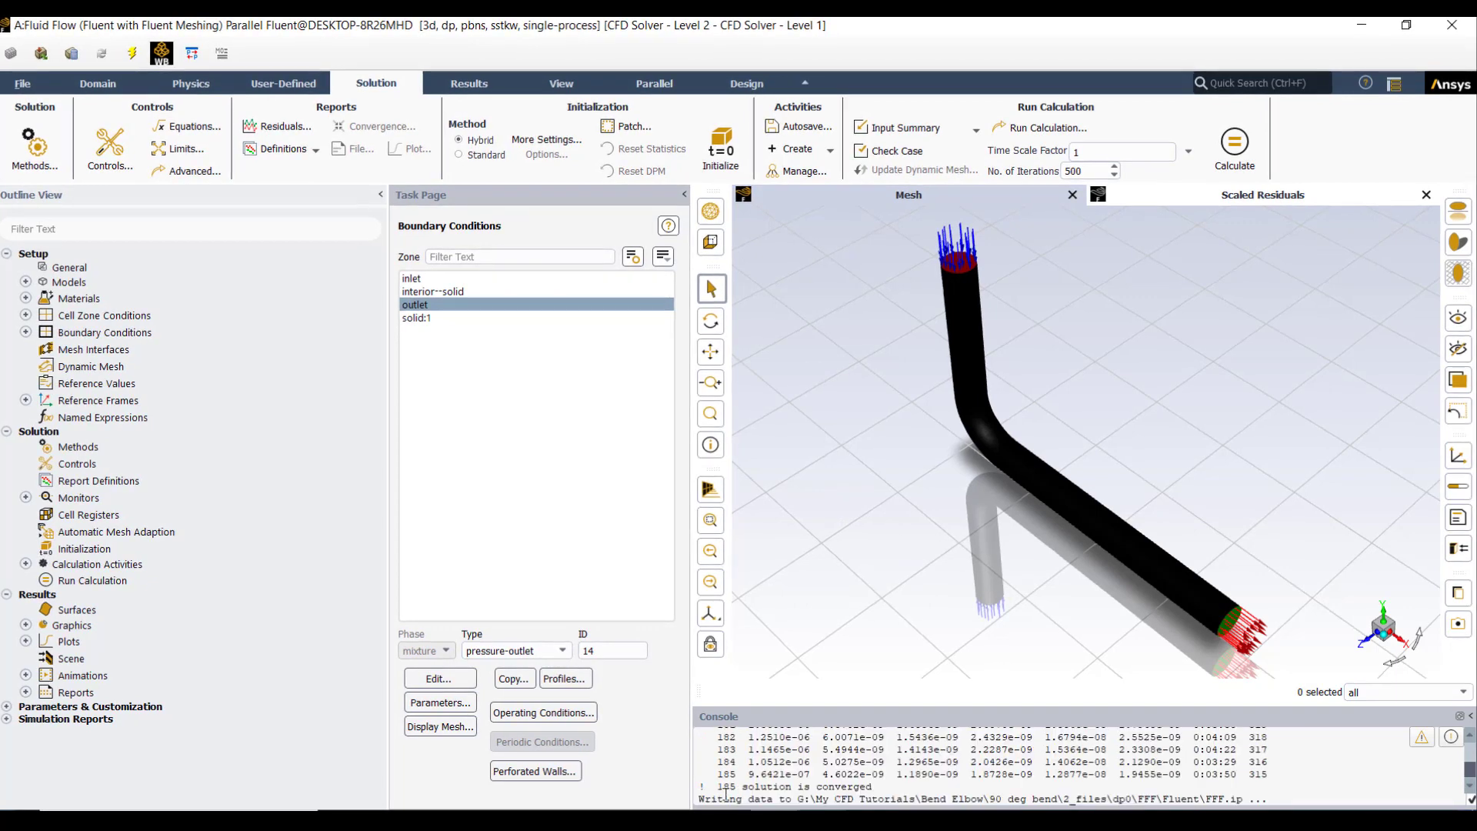
scroll(917, 774, "down", 5)
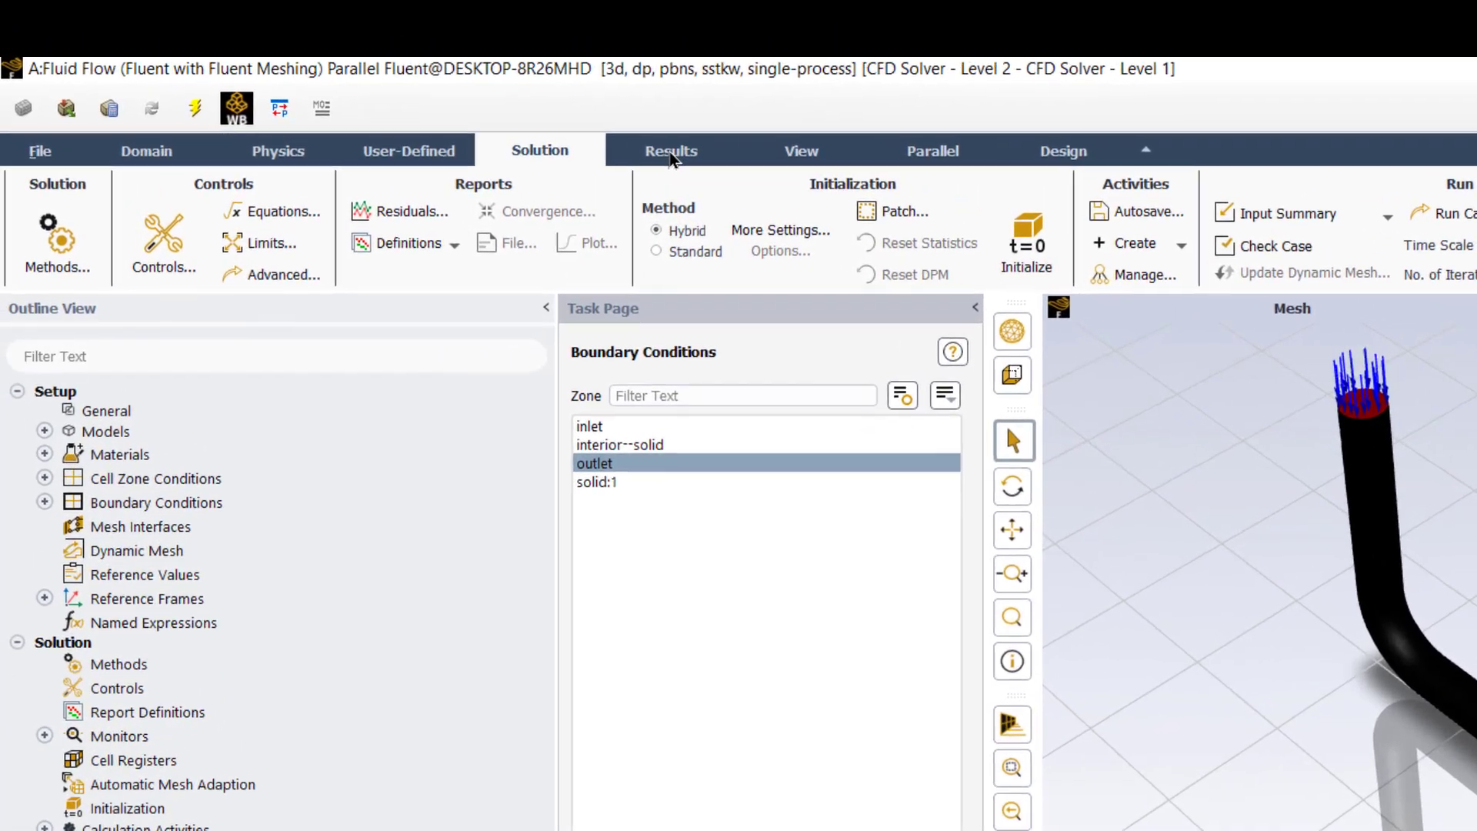
Define a plane surface named myplane as an XY plane at Z = -1.554e-05 m.
left_click(469, 84)
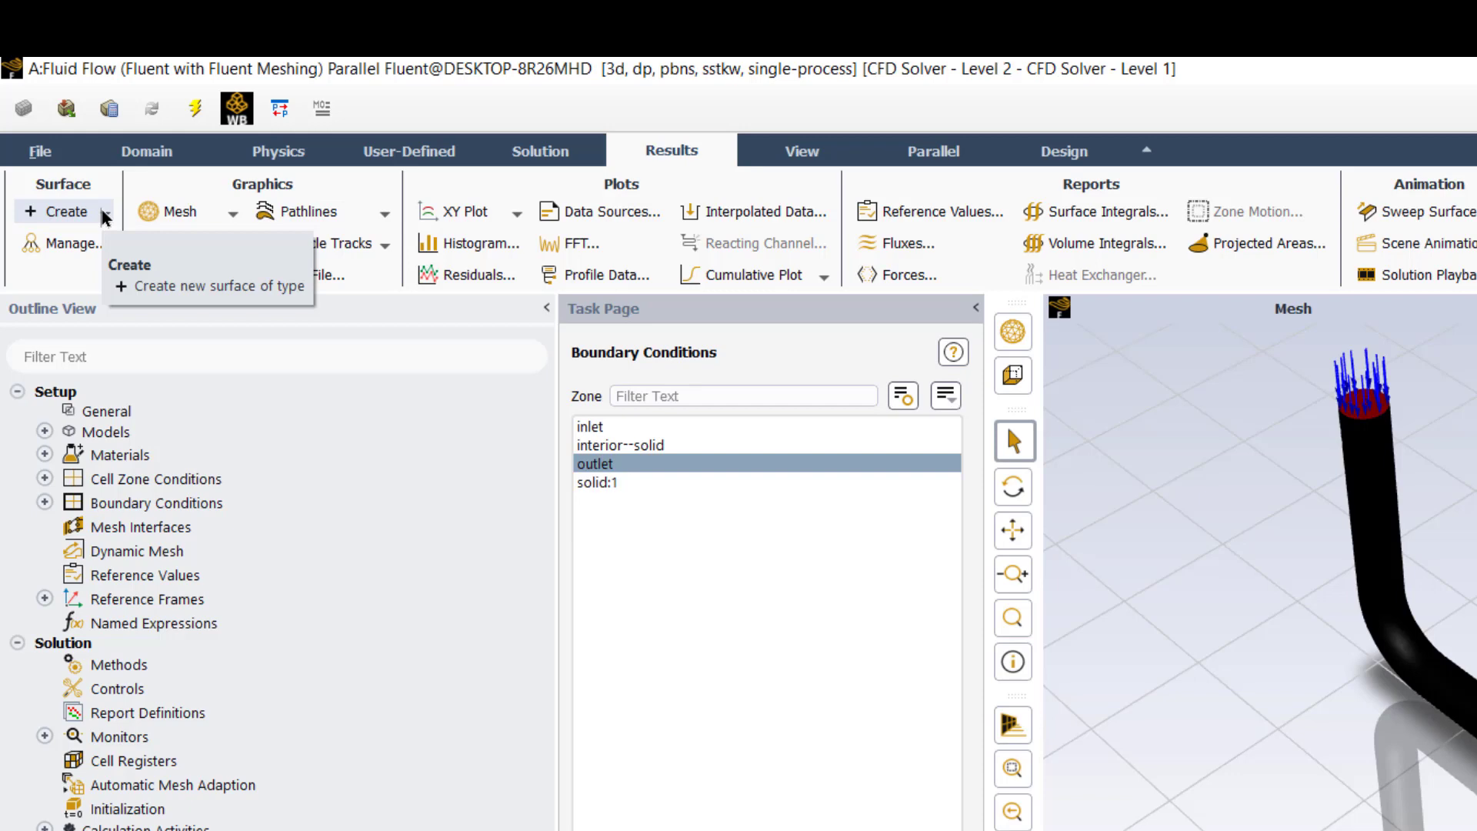
left_click(105, 218)
left_click(58, 371)
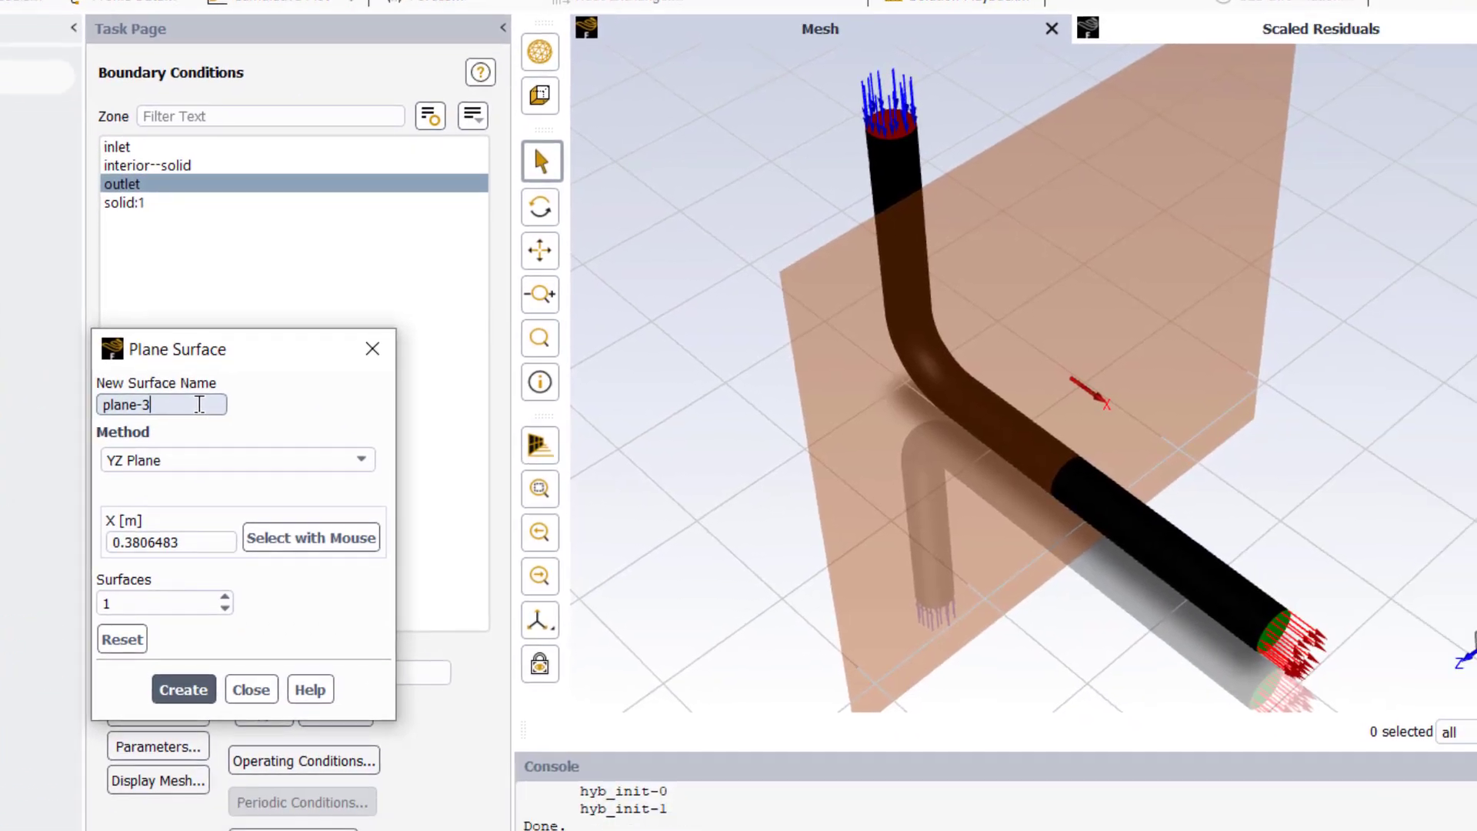
triple_click(199, 403)
type("myplane")
left_click(362, 464)
left_click(316, 518)
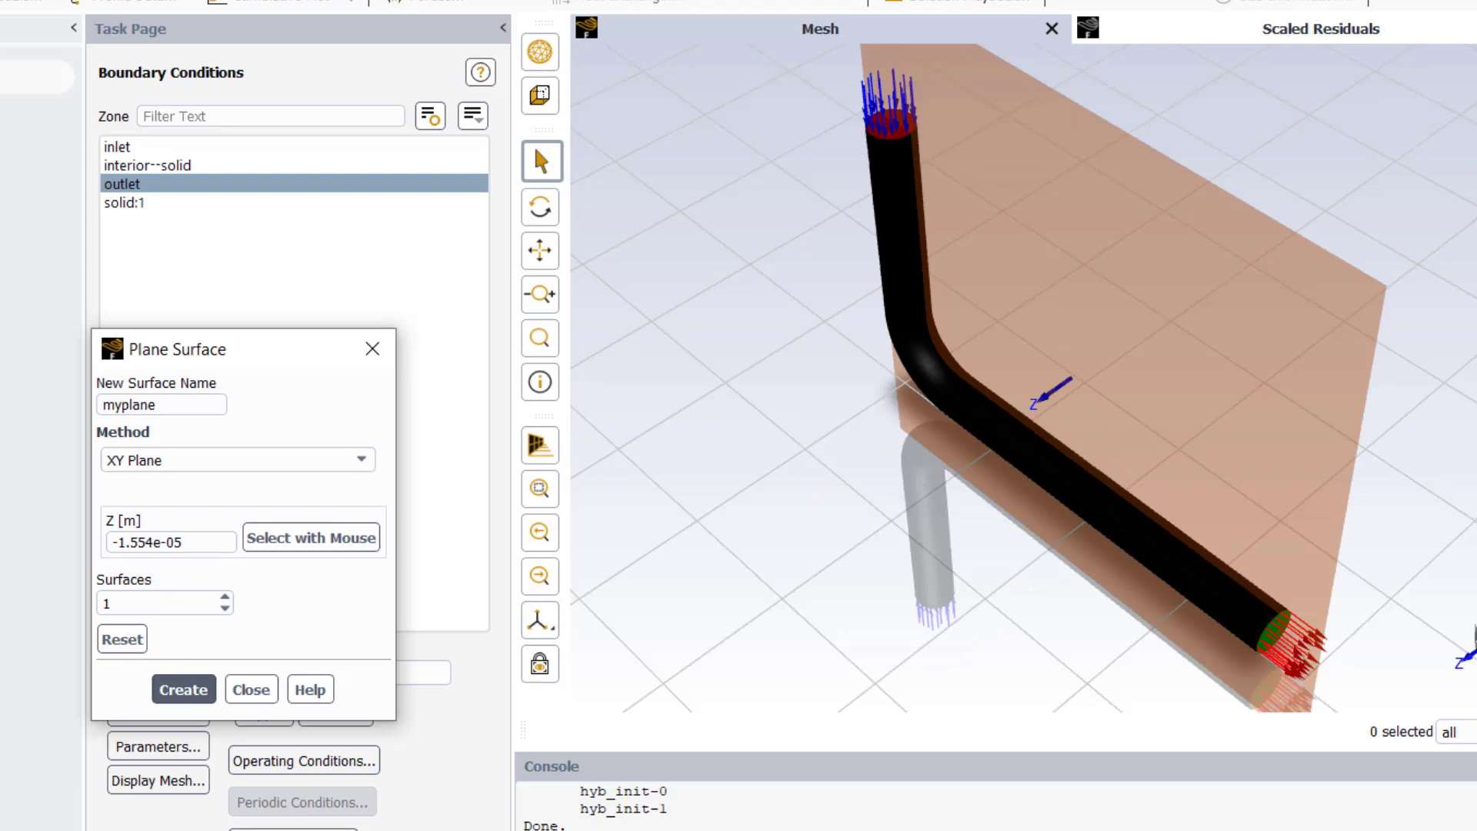
Create myplane and display contour-3, a filled velocity magnitude contour on it.
left_click(192, 691)
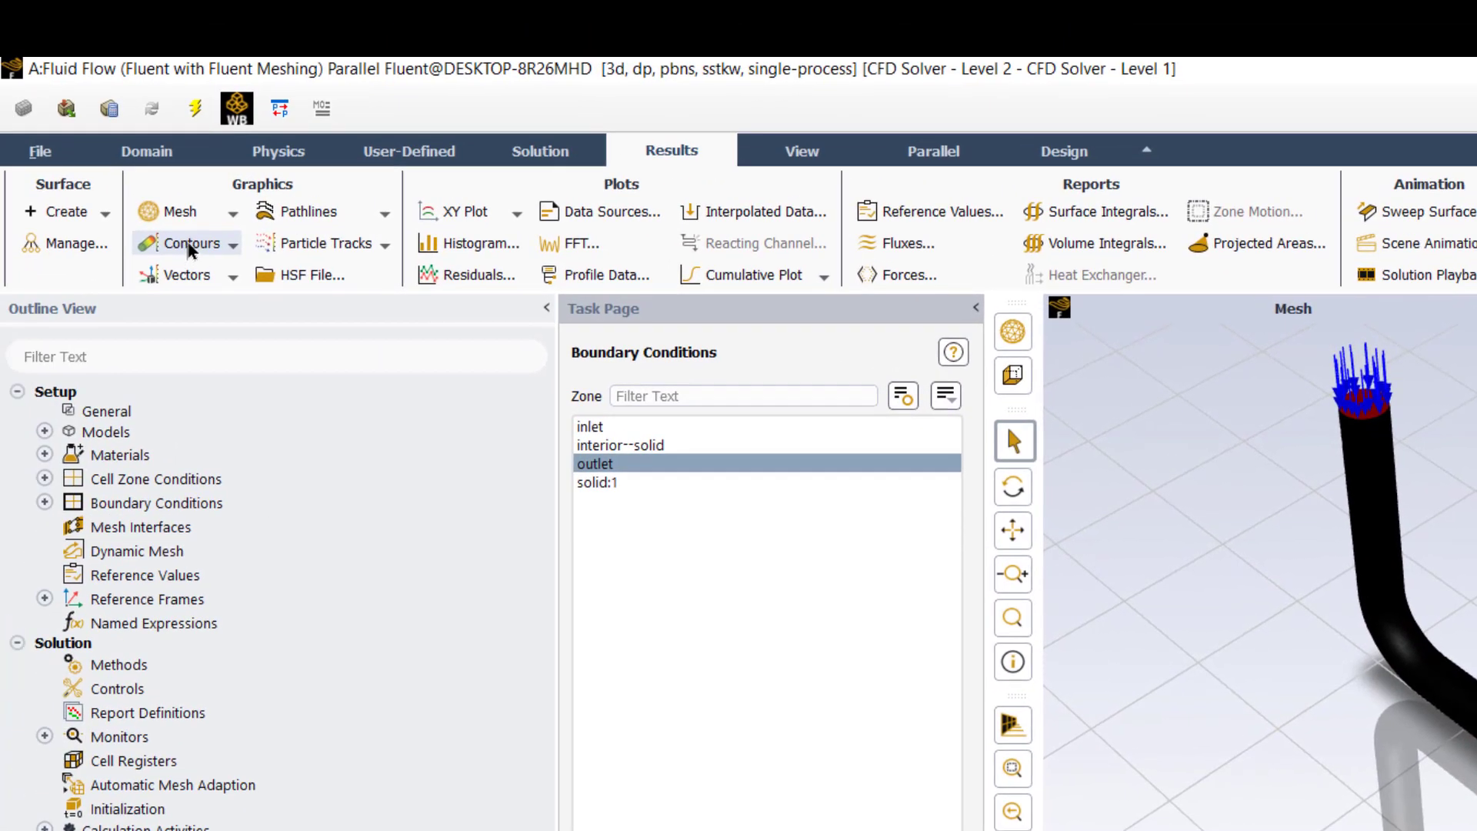
left_click(65, 167)
left_click(50, 193)
left_click(564, 531)
left_click(575, 743)
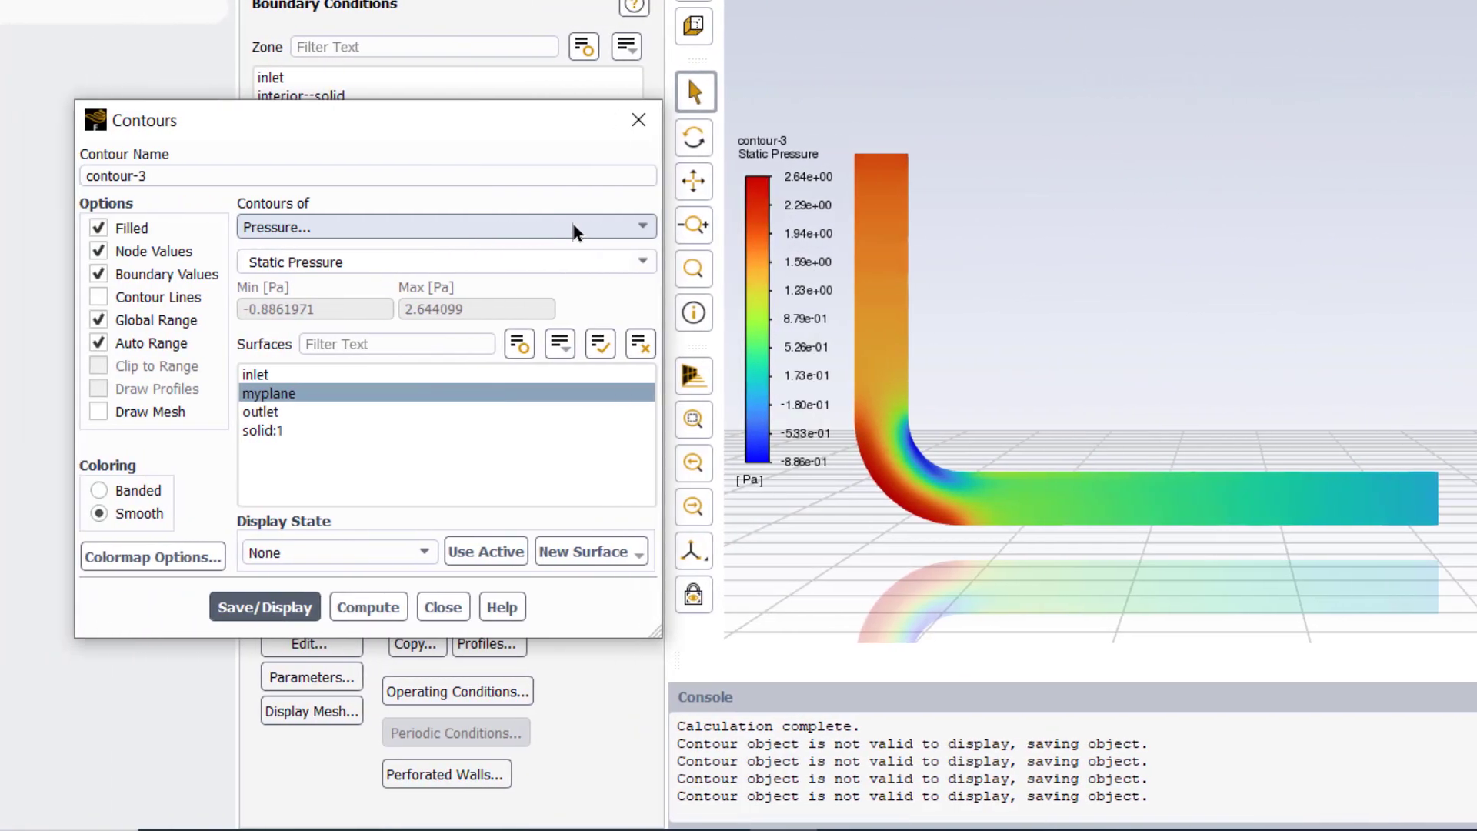
left_click(573, 228)
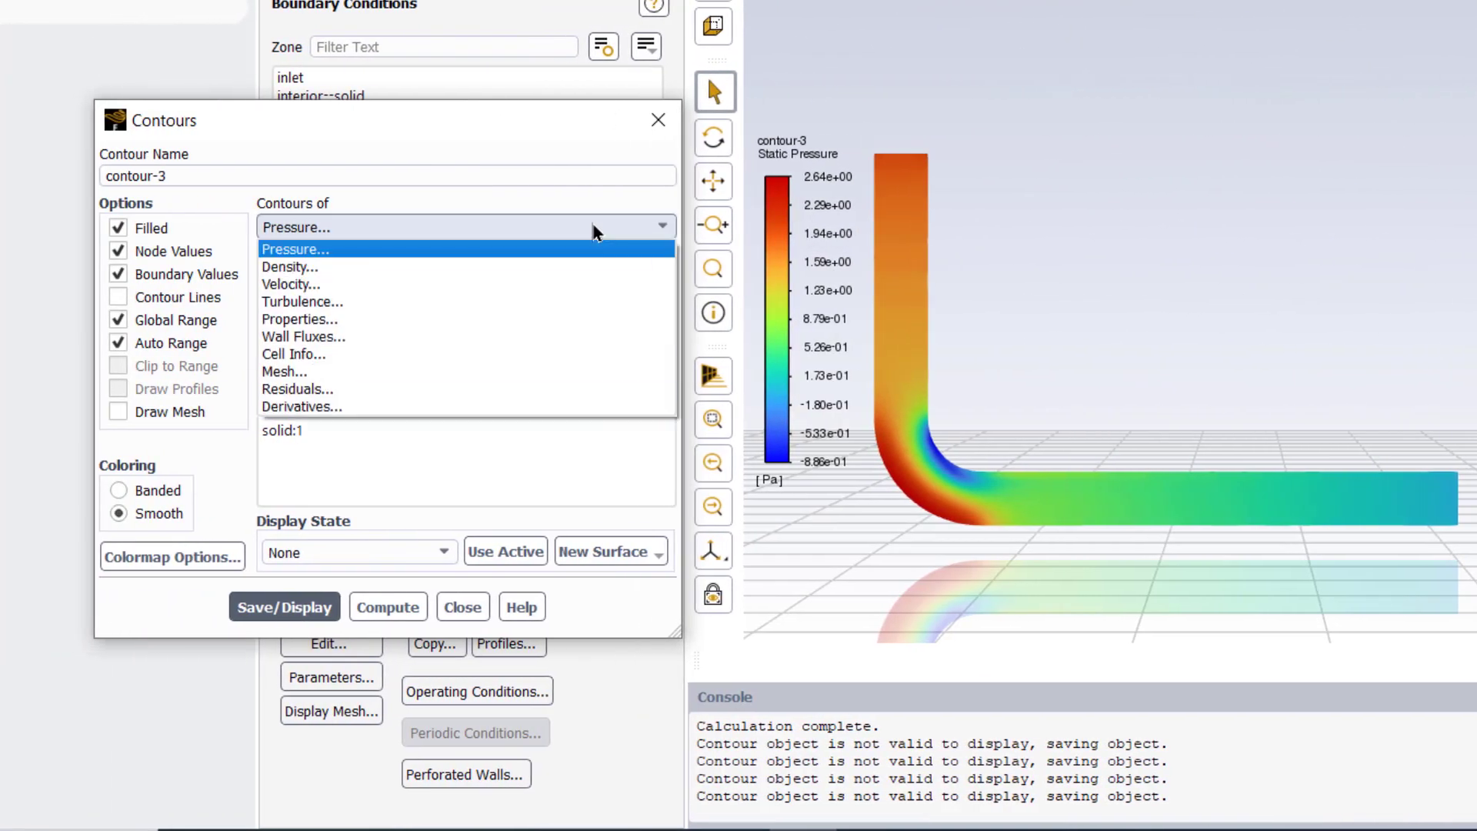
left_click(322, 284)
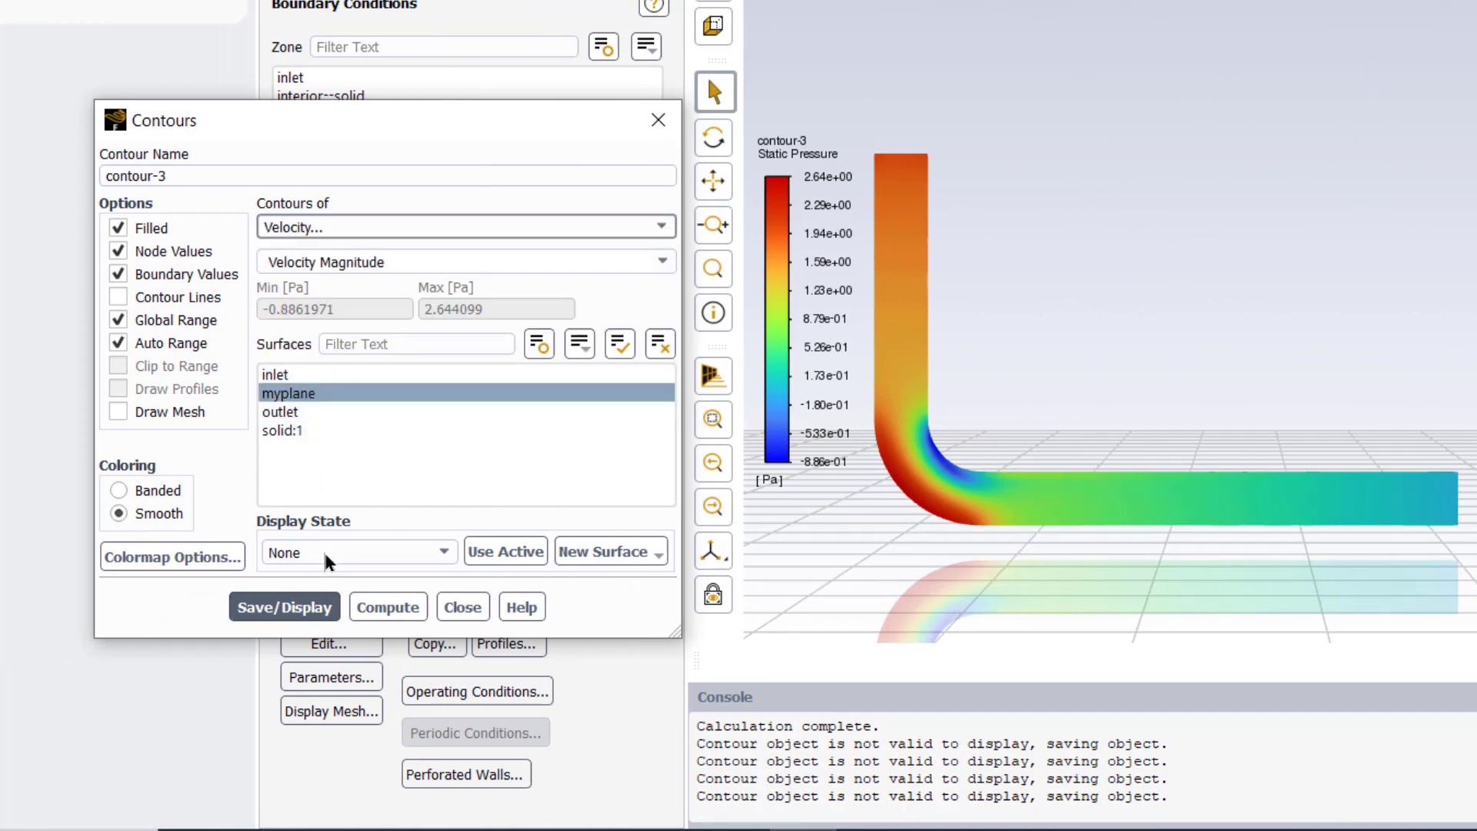
left_click(324, 608)
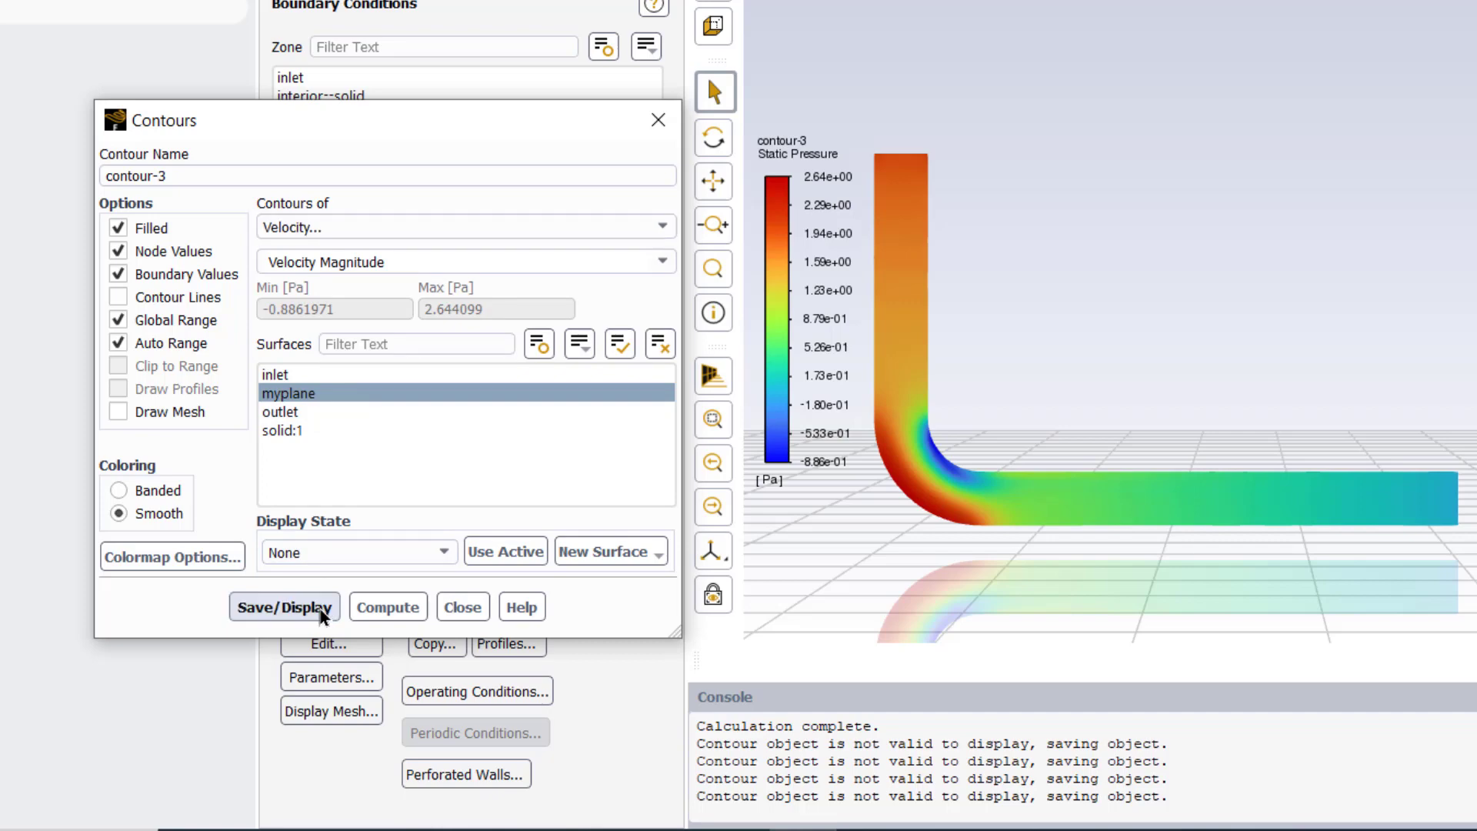
scroll(985, 508, "up", 2)
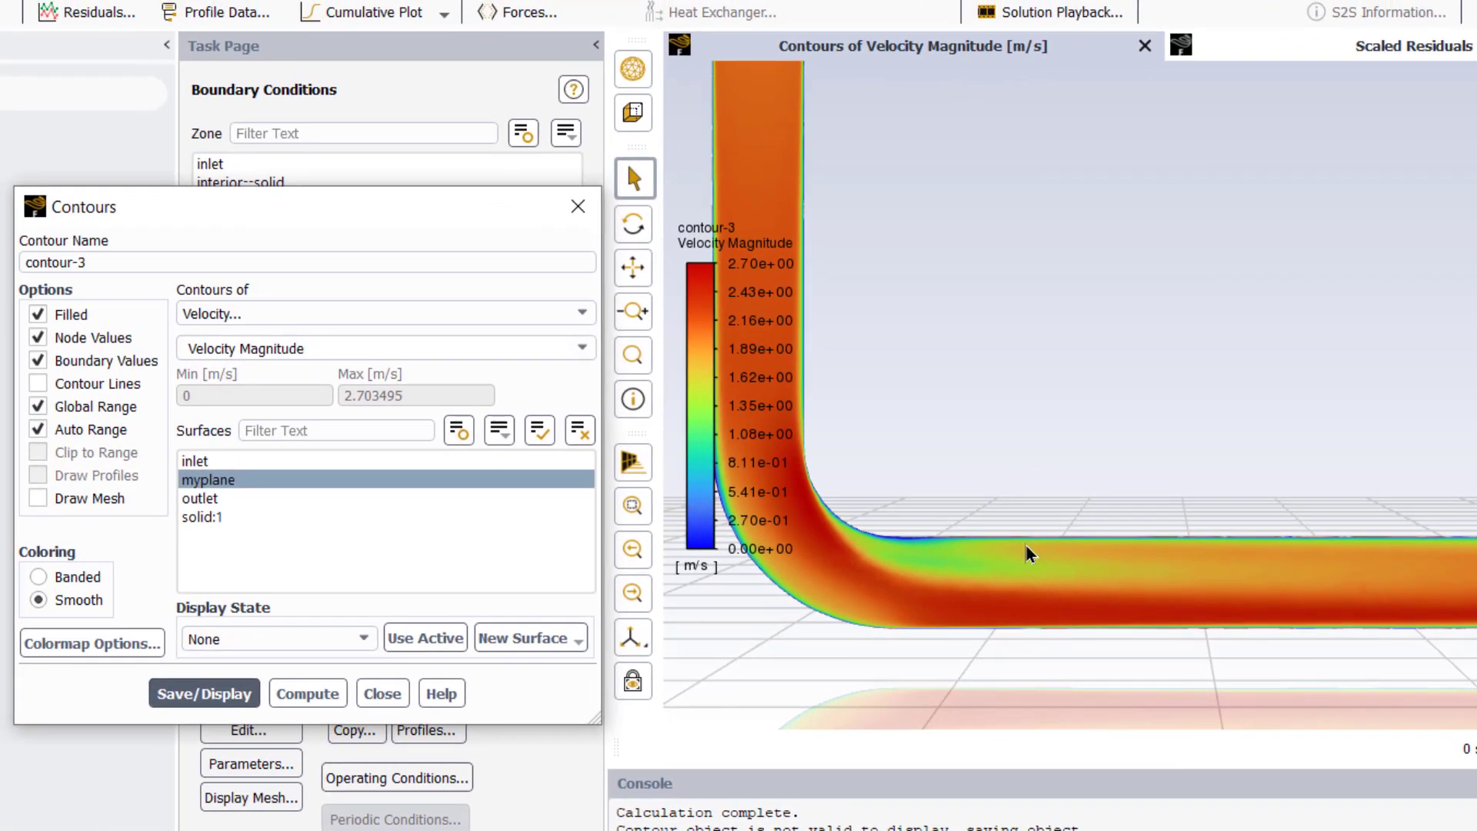
Display vector-2 velocity vectors on myplane and zoom in on the pipe bend.
left_click(578, 206)
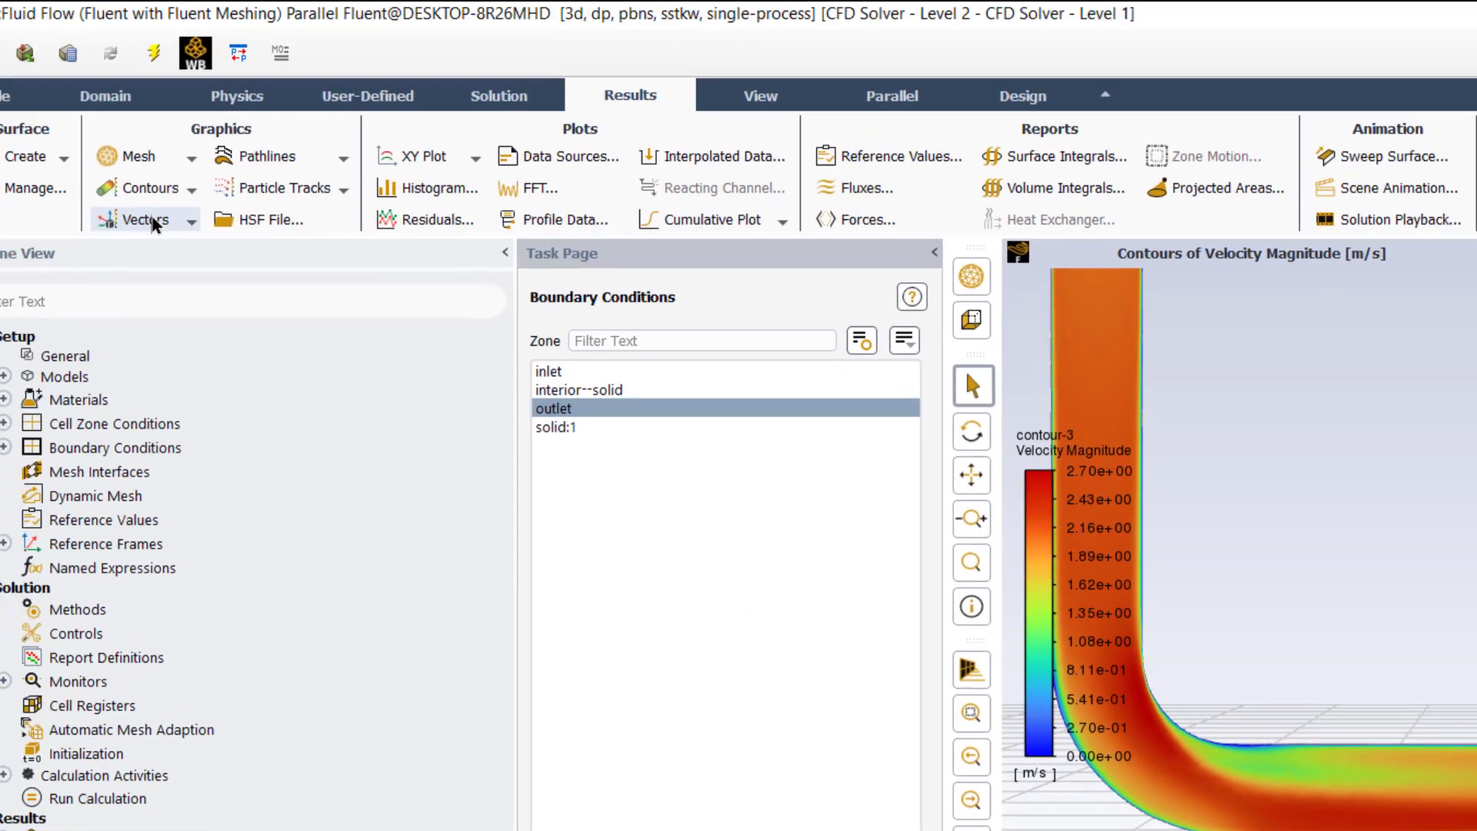
left_click(0, 44)
left_click(0, 77)
left_click(253, 435)
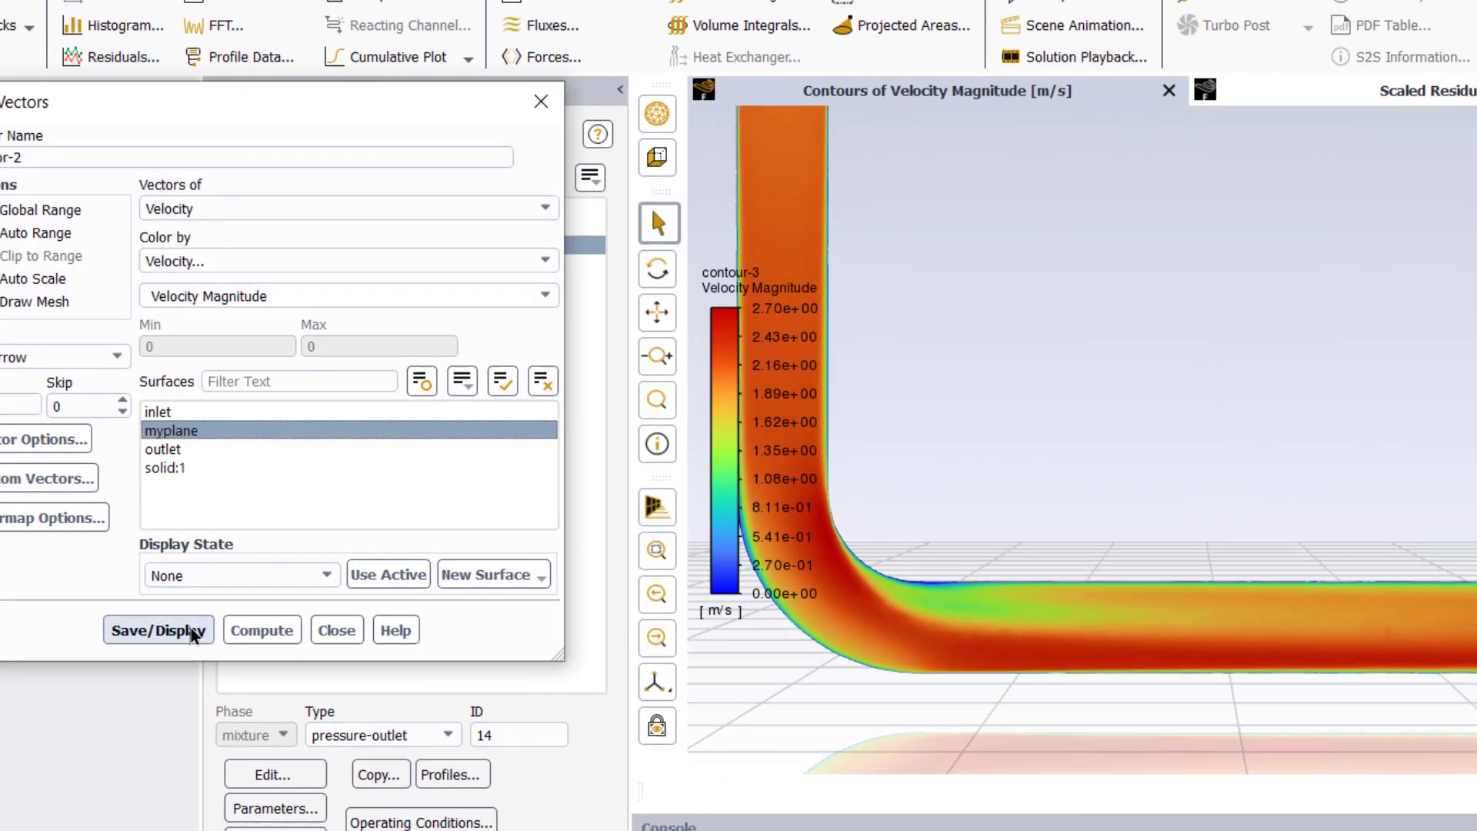
left_click(192, 632)
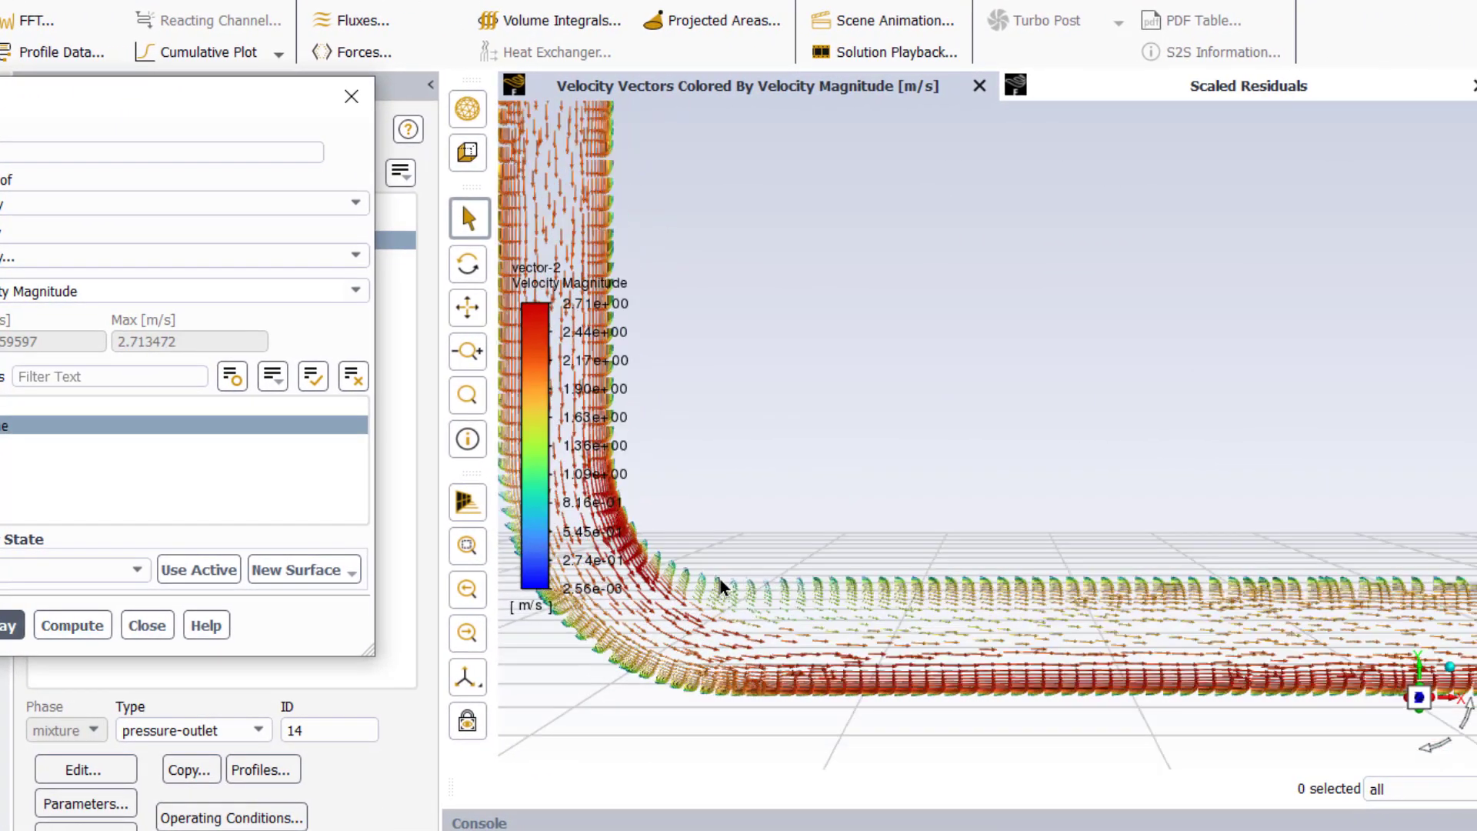
scroll(721, 589, "up", 3)
scroll(731, 577, "up", 5)
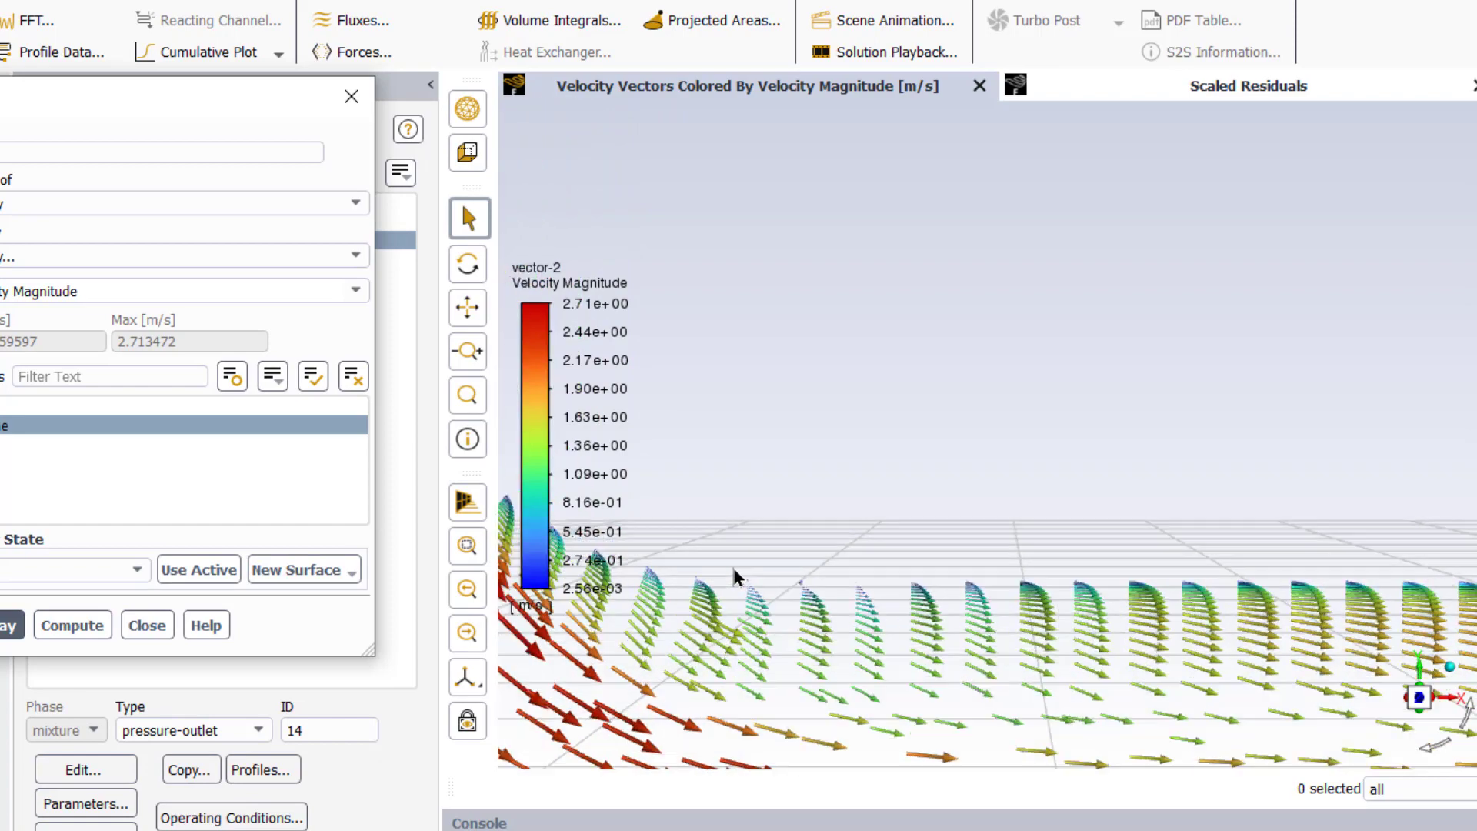
scroll(824, 595, "up", 2)
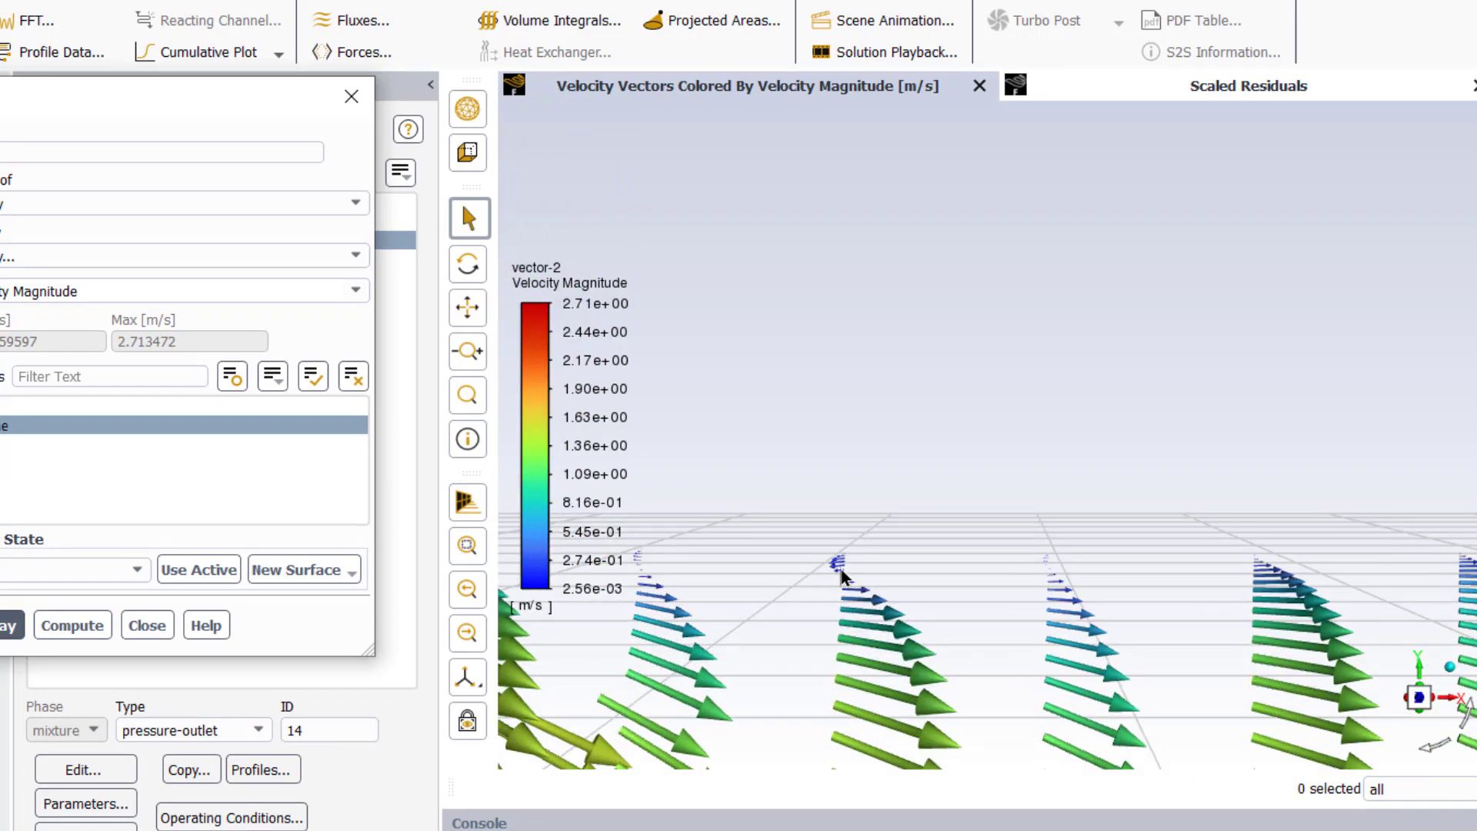
scroll(844, 576, "up", 2)
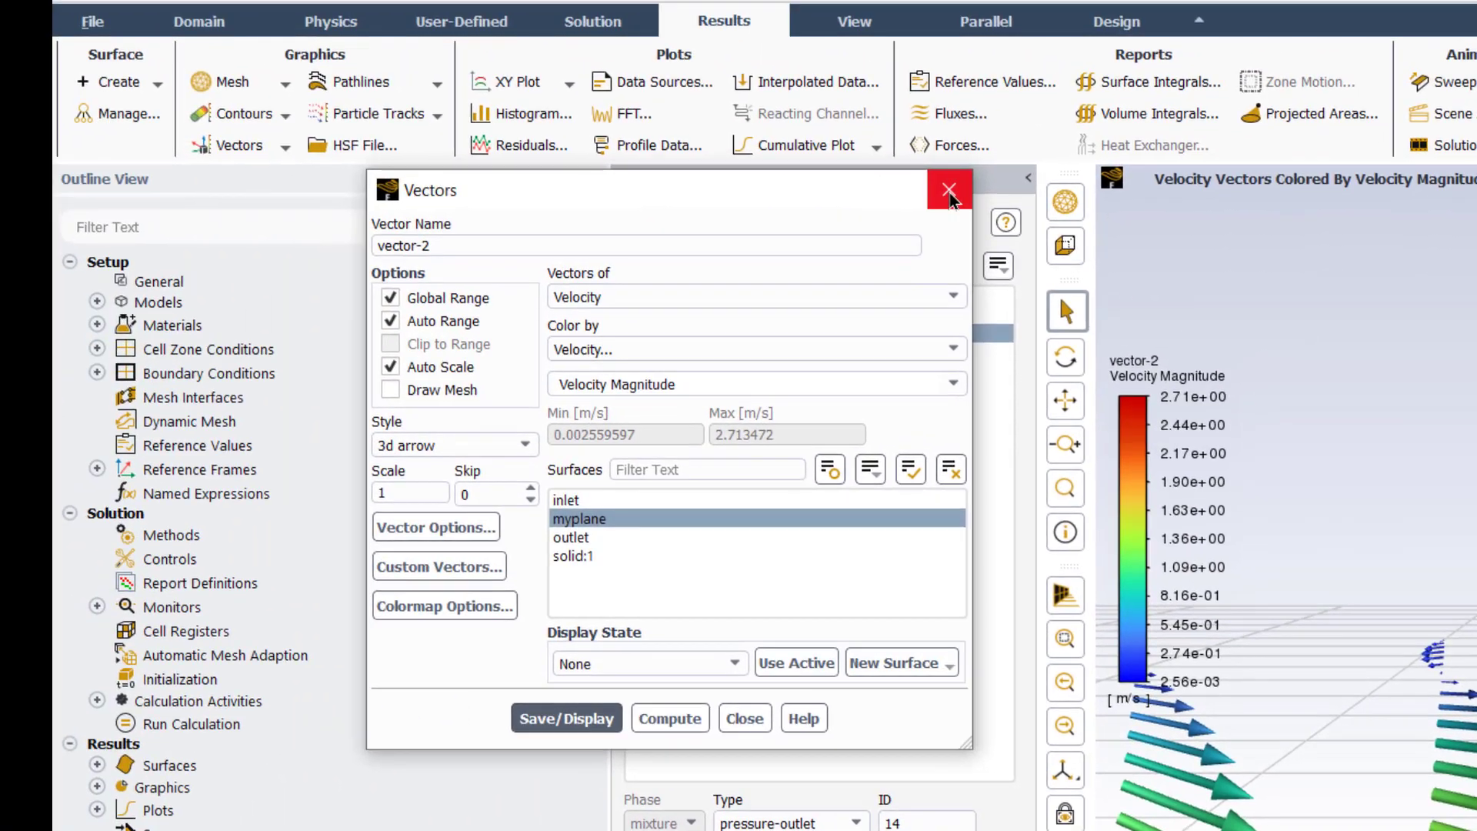
Display mesh-1 showing the pipe's inlet, outlet and wall surfaces.
left_click(902, 185)
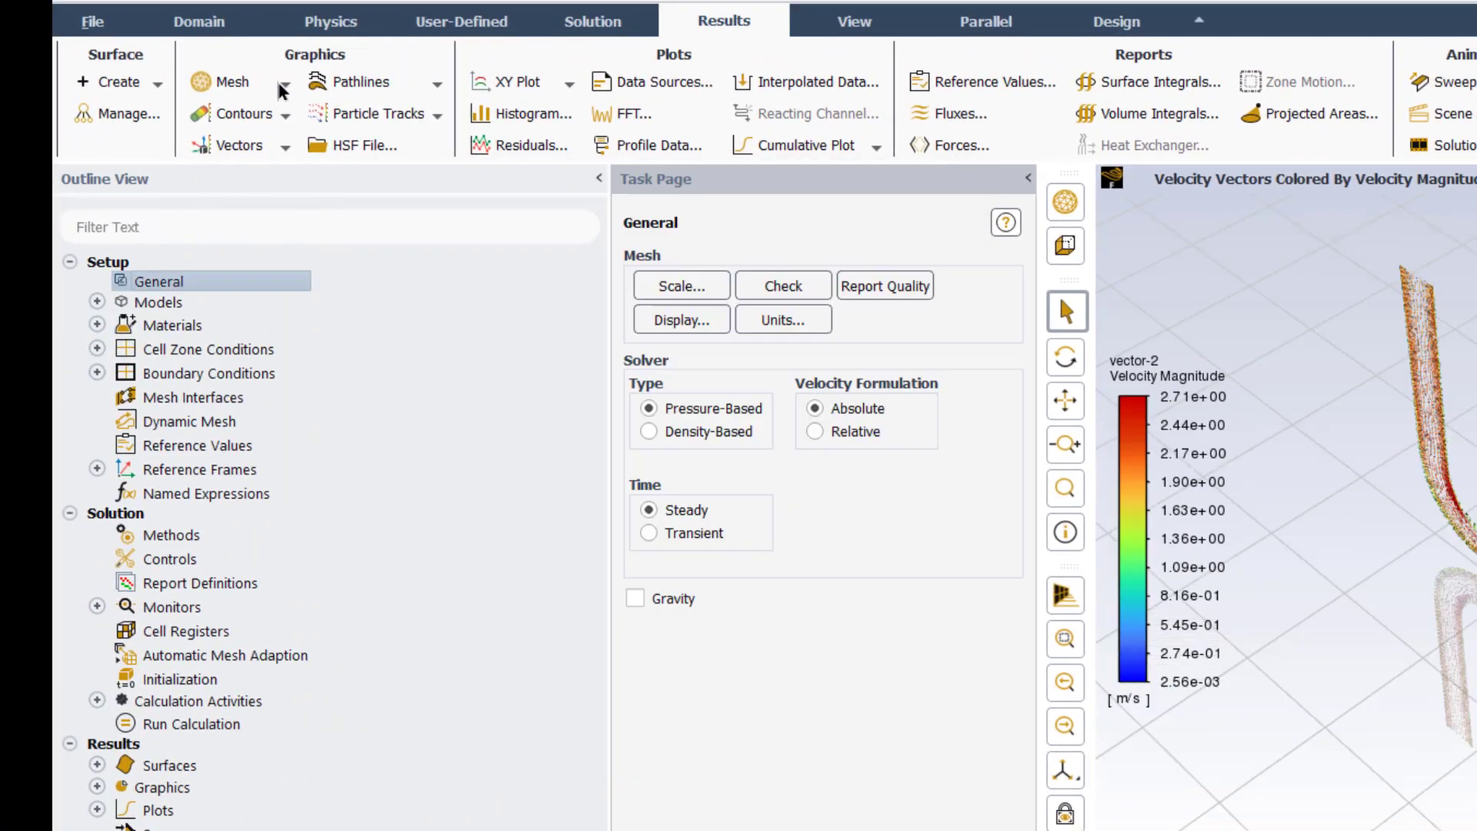
left_click(187, 75)
left_click(224, 110)
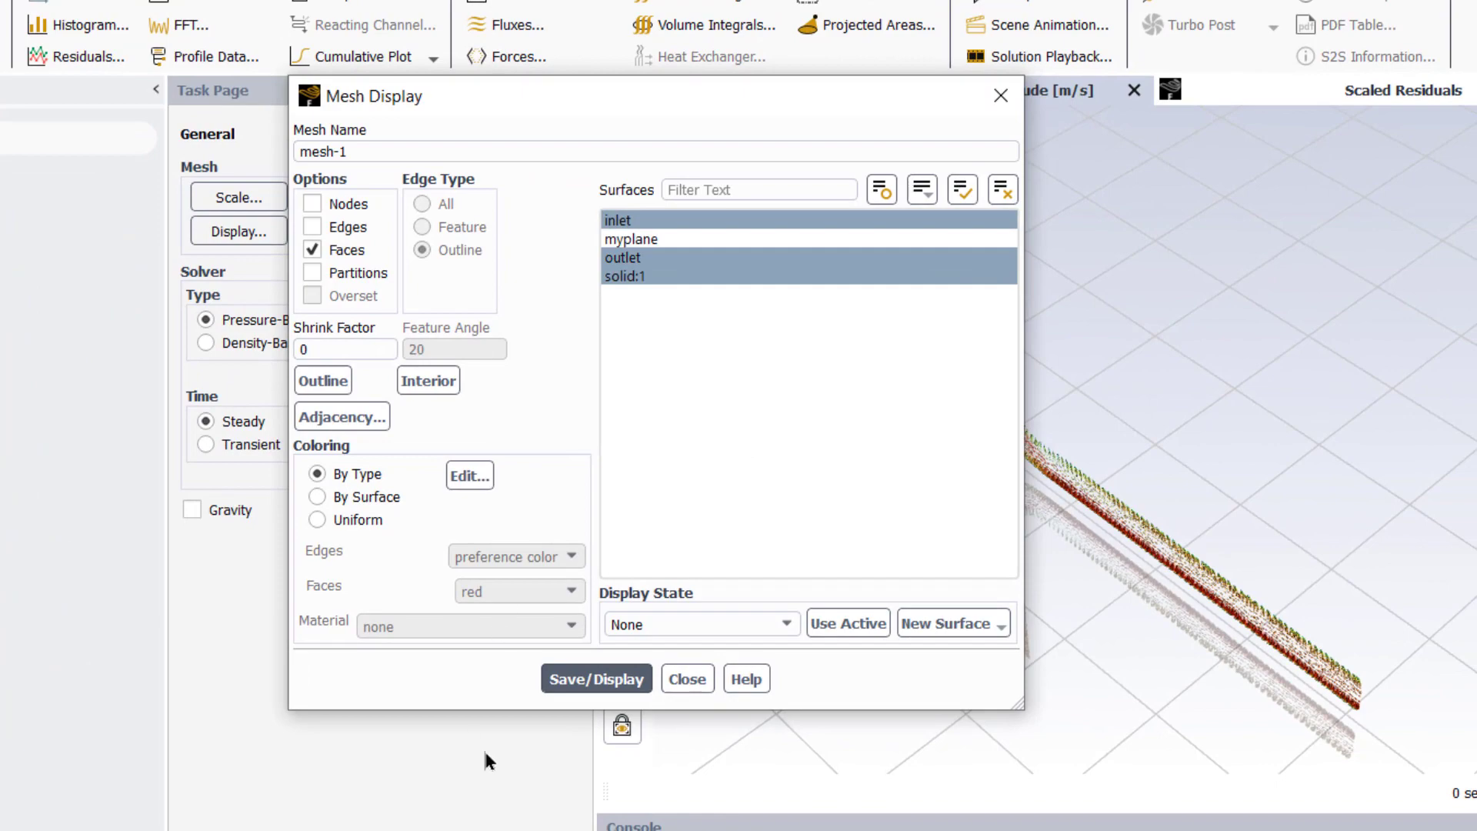
left_click(595, 680)
left_click(688, 679)
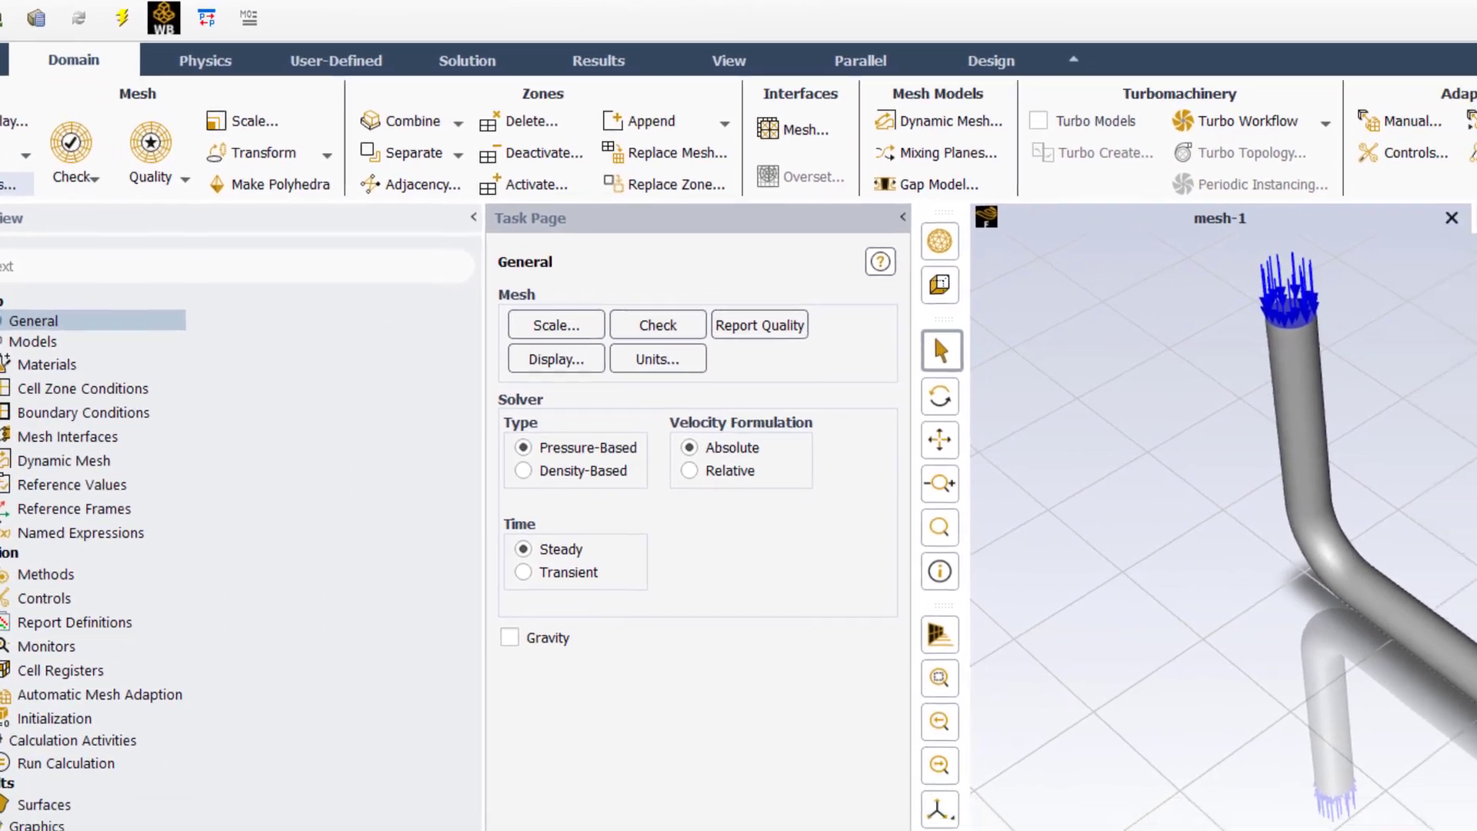
Change the length units to inches.
left_click(341, 231)
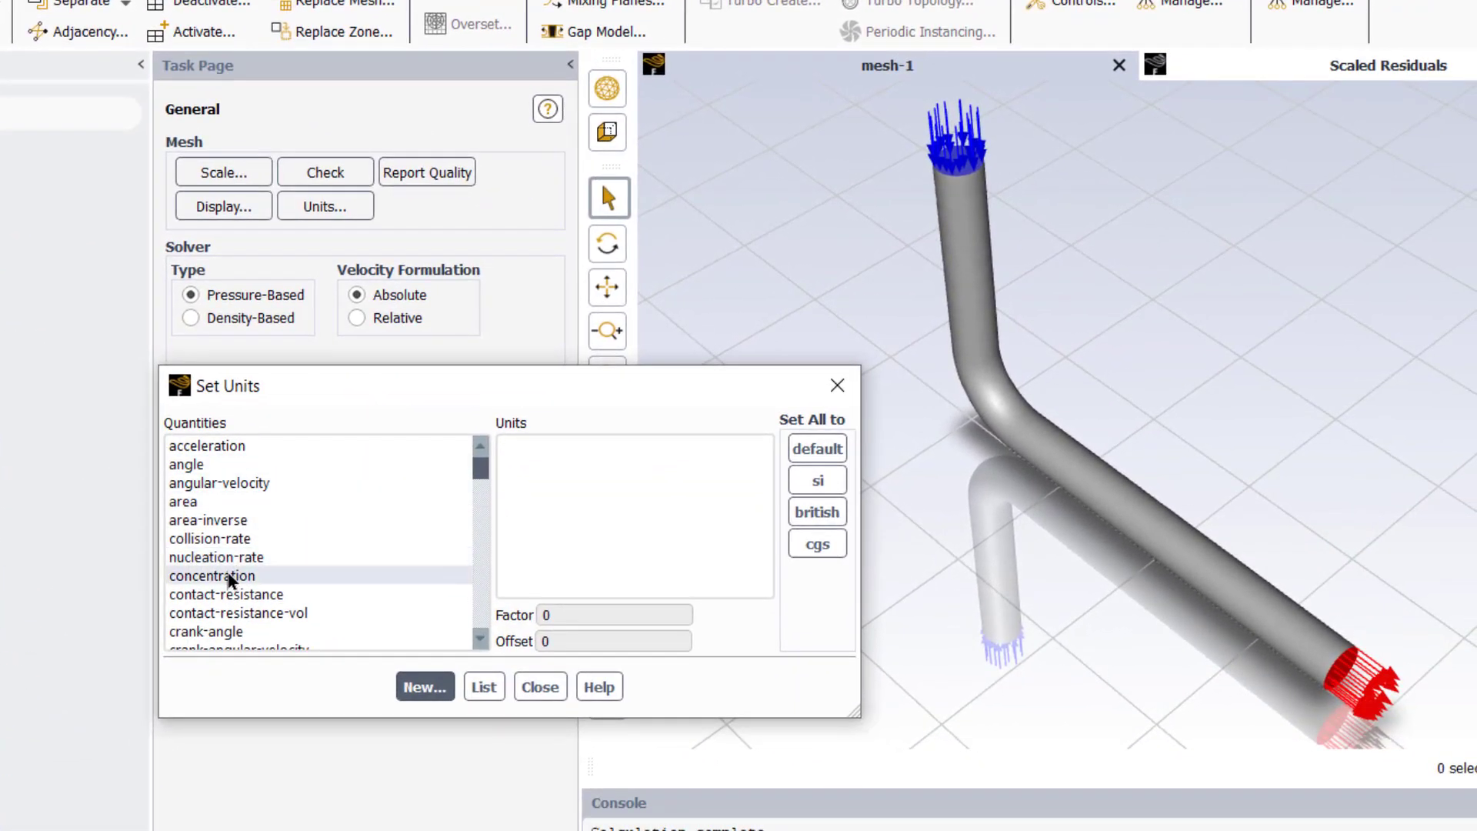
scroll(231, 623, "down", 10)
left_click(188, 464)
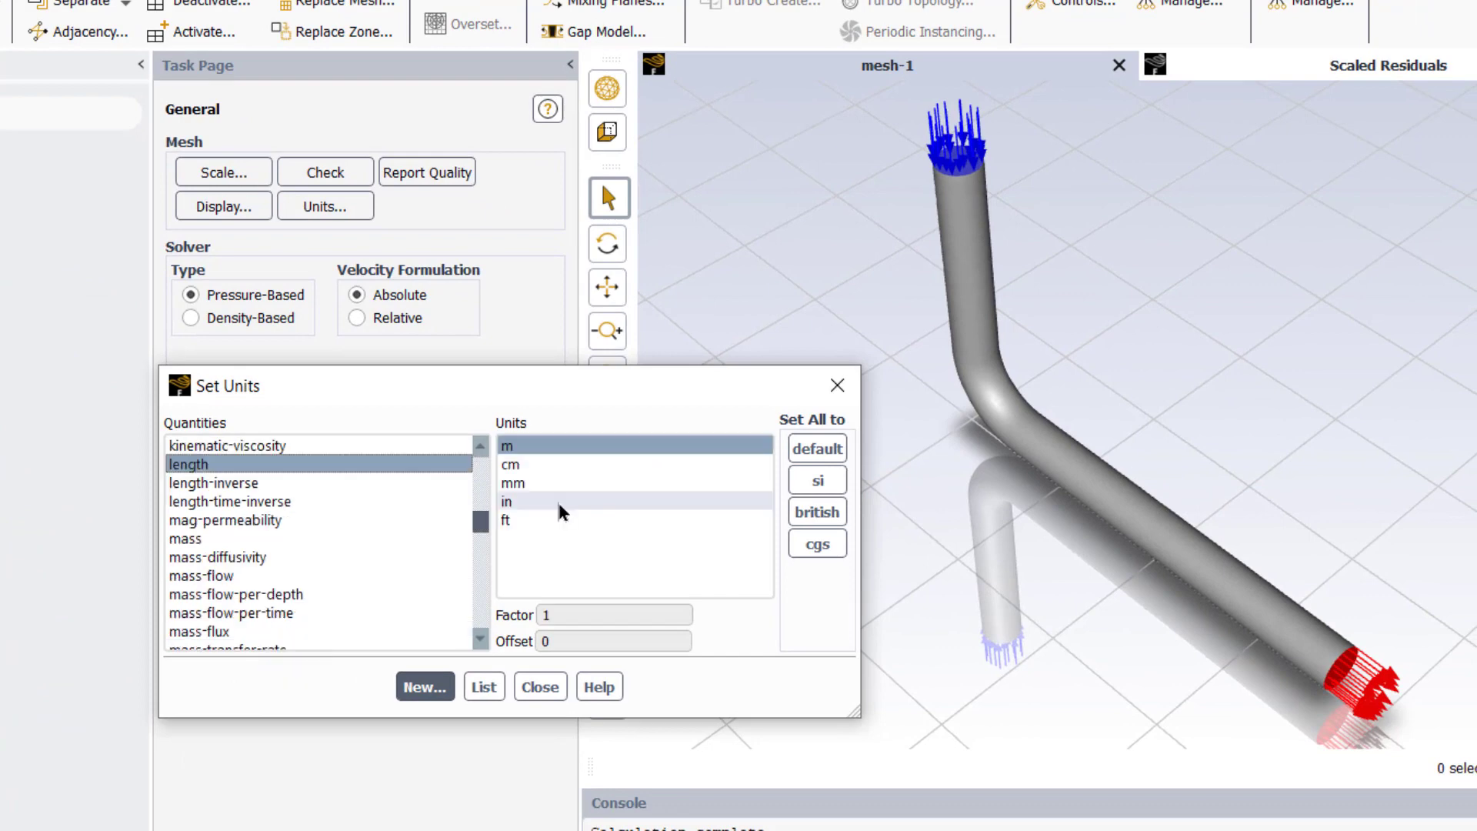
left_click(560, 502)
left_click(541, 687)
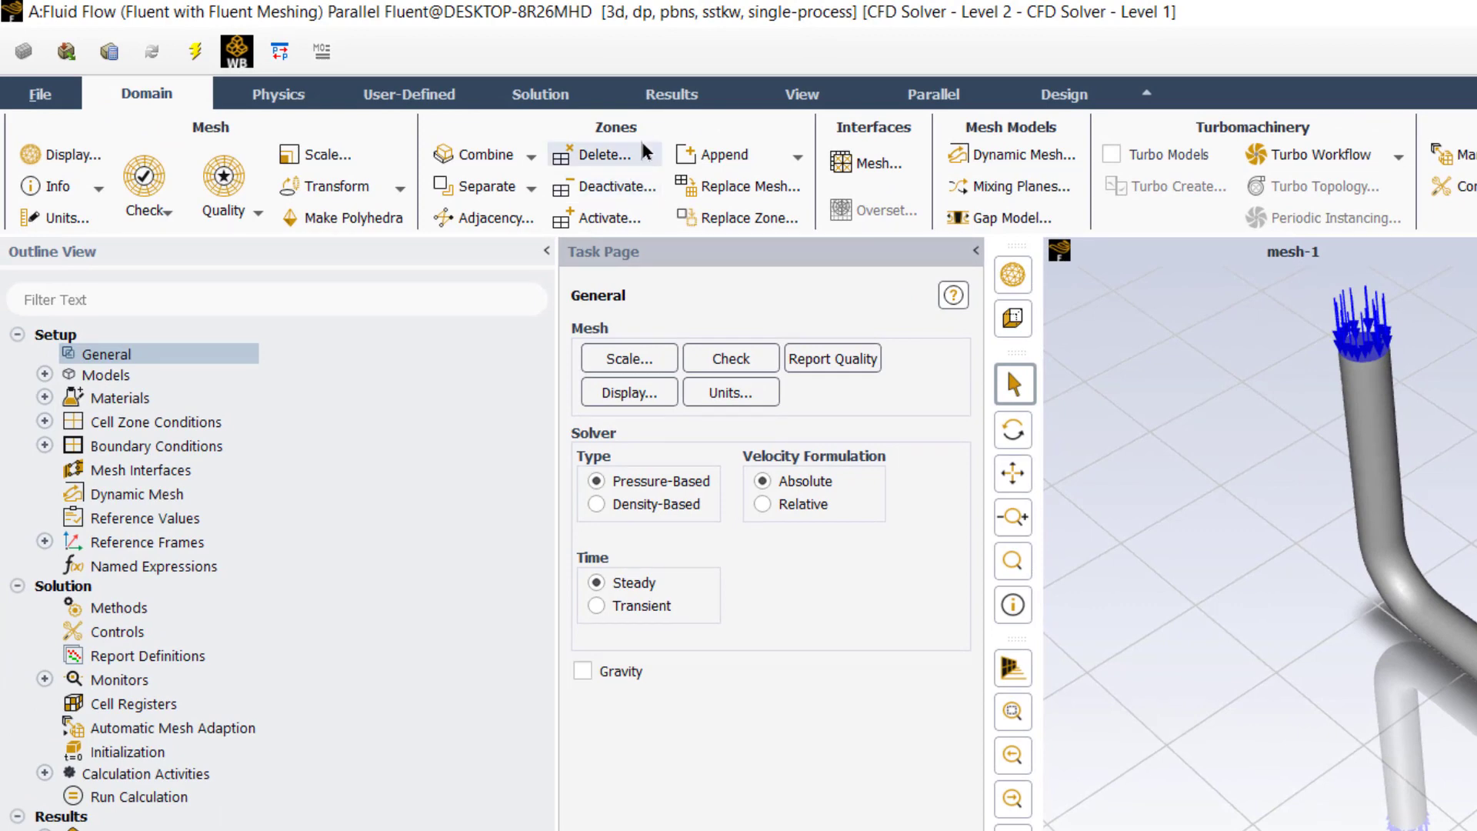
Create a ZX plane surface named upstream at Y = 4.5 in.
left_click(662, 105)
left_click(60, 151)
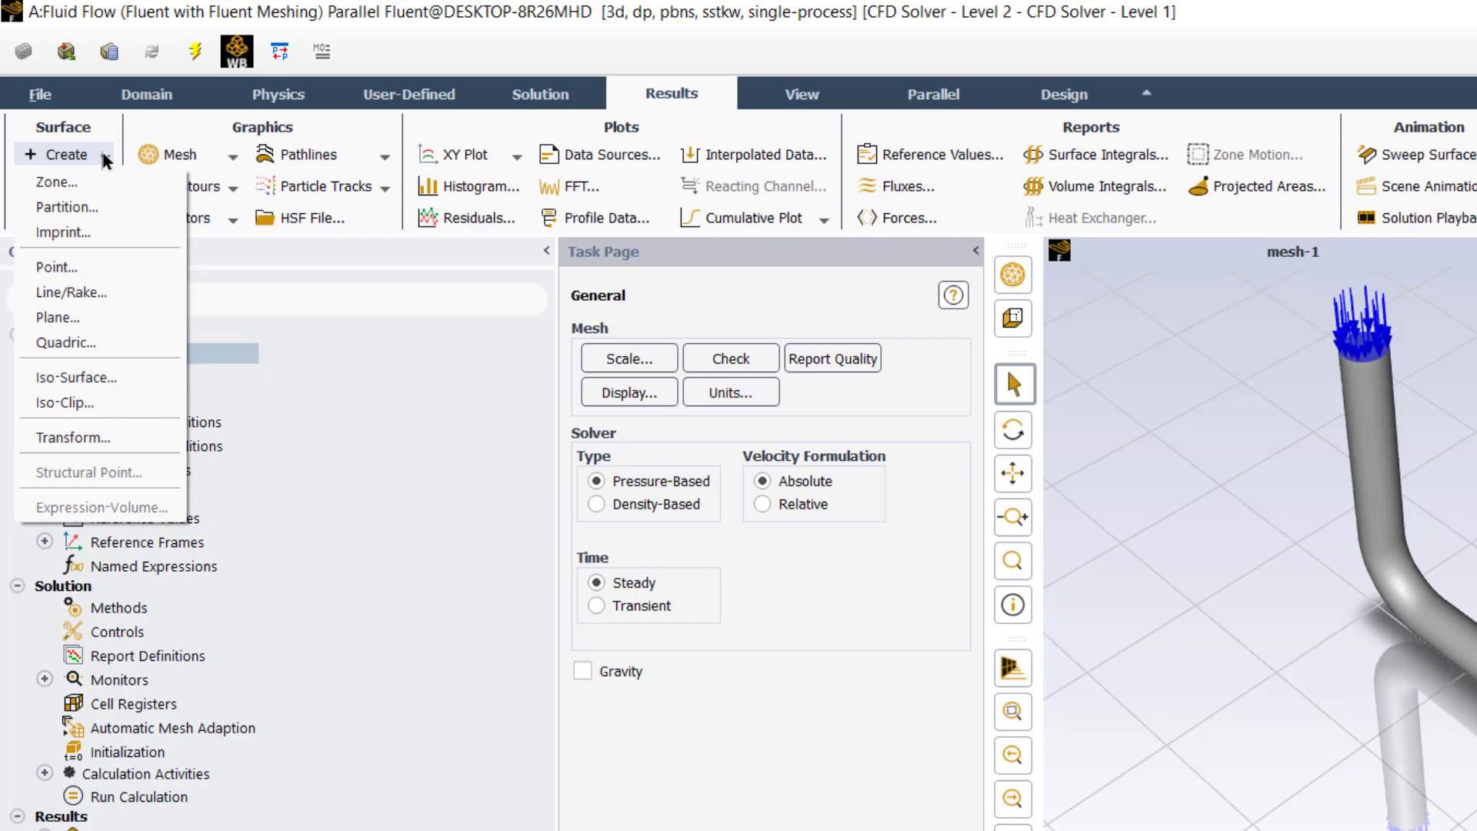
left_click(89, 309)
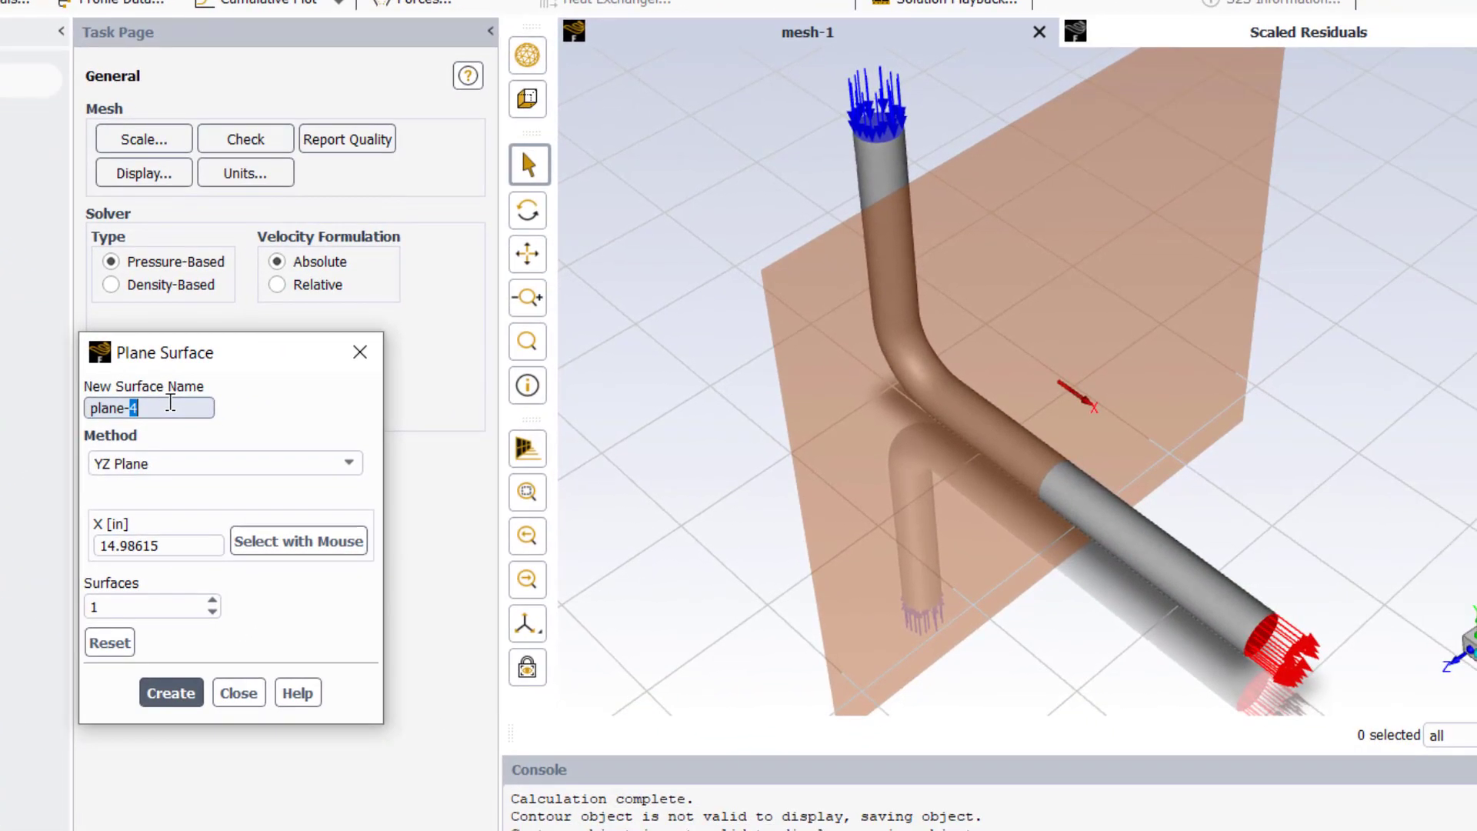
triple_click(654, 617)
type("upstream")
left_click(343, 463)
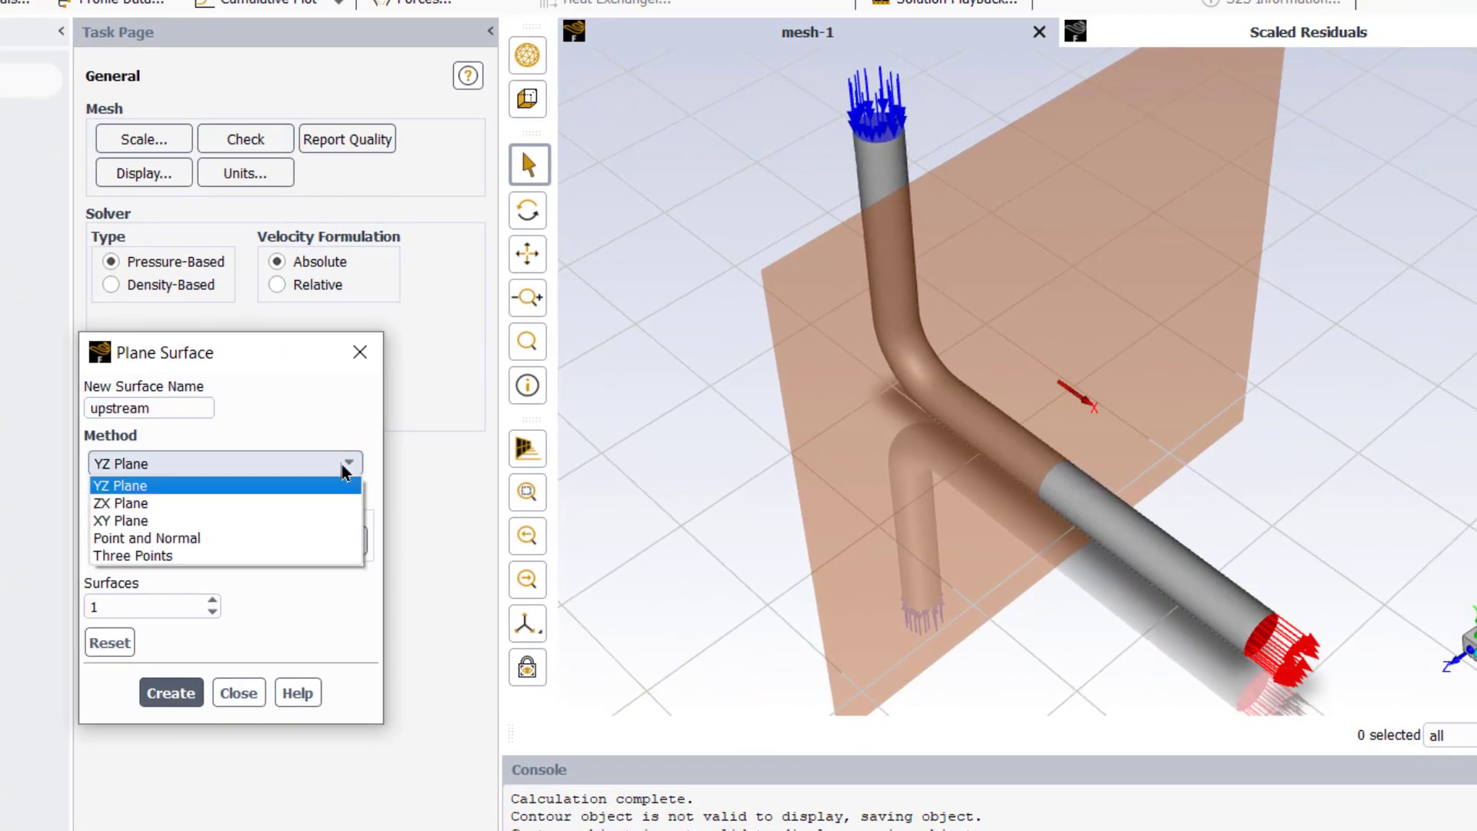
left_click(318, 503)
triple_click(180, 536)
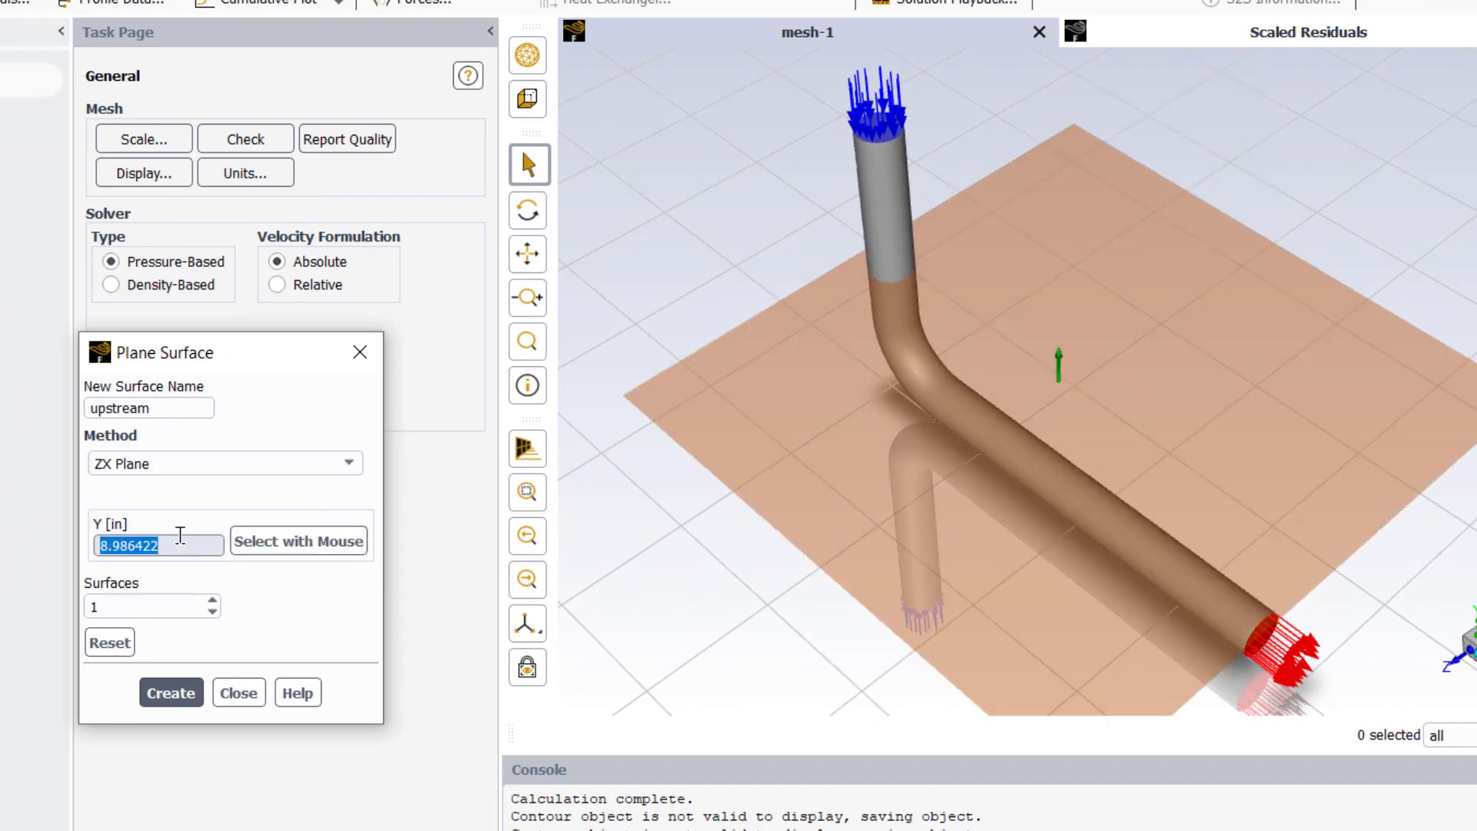
type("4.5")
left_click(194, 693)
left_click(171, 692)
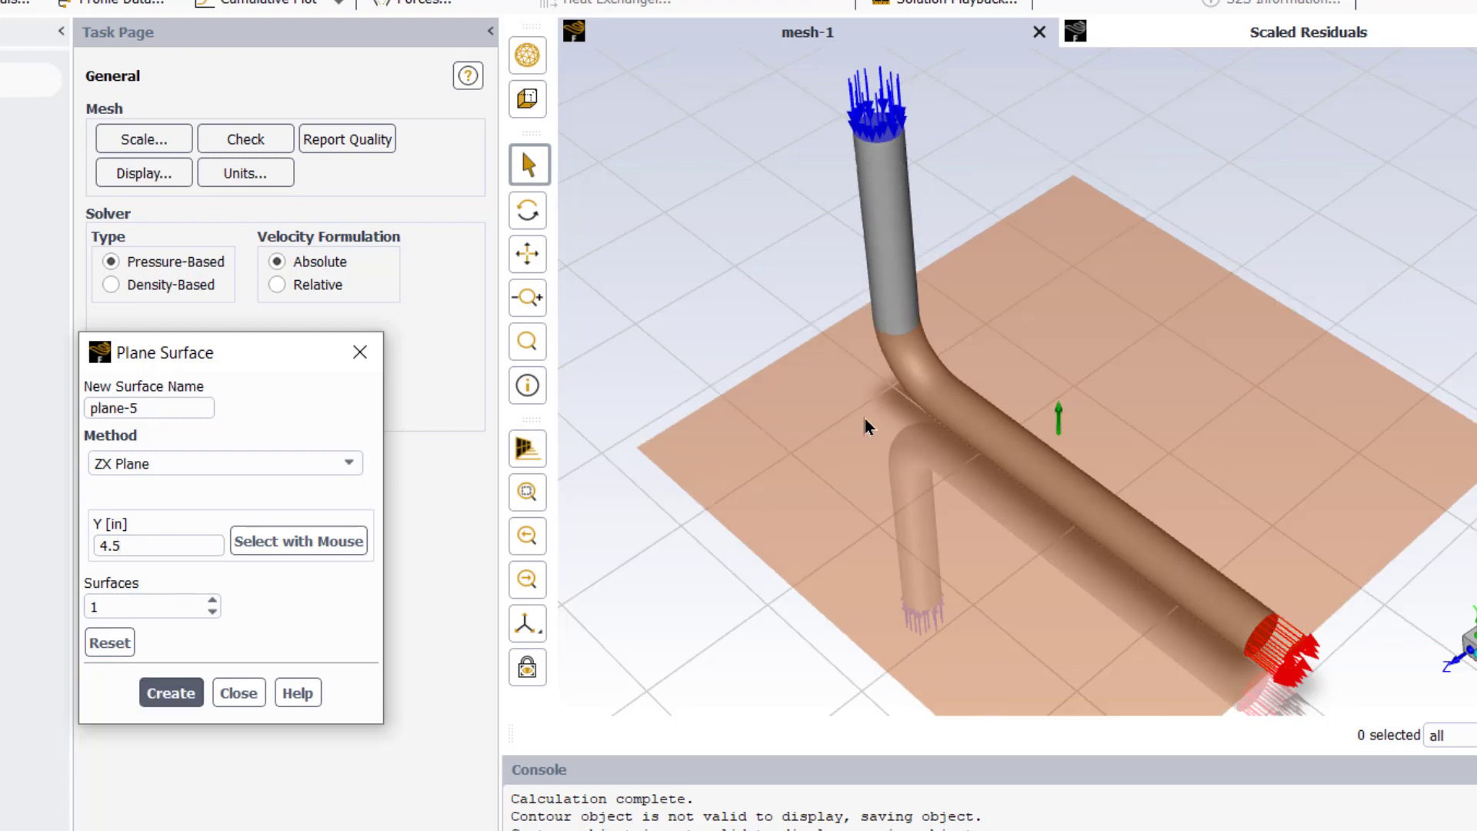